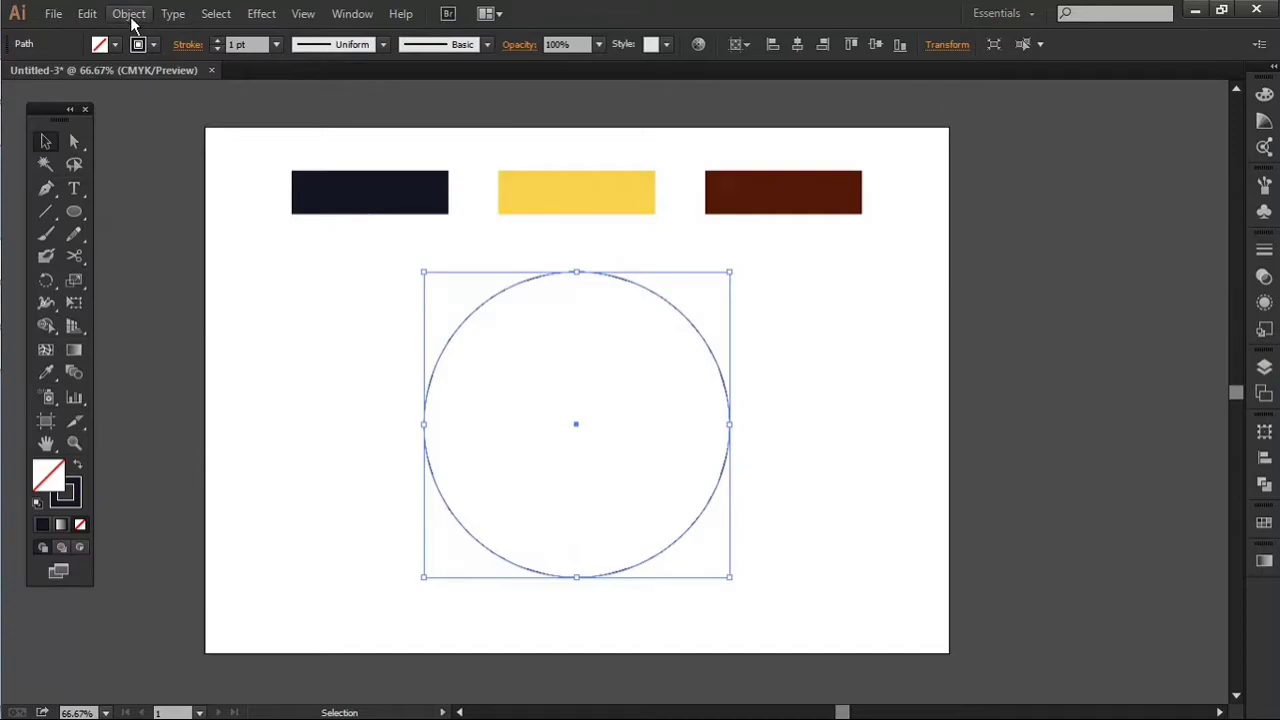
Step: Copy the large circle and paste the duplicate in place
{"action": "left_click", "coordinate": [130, 14]}
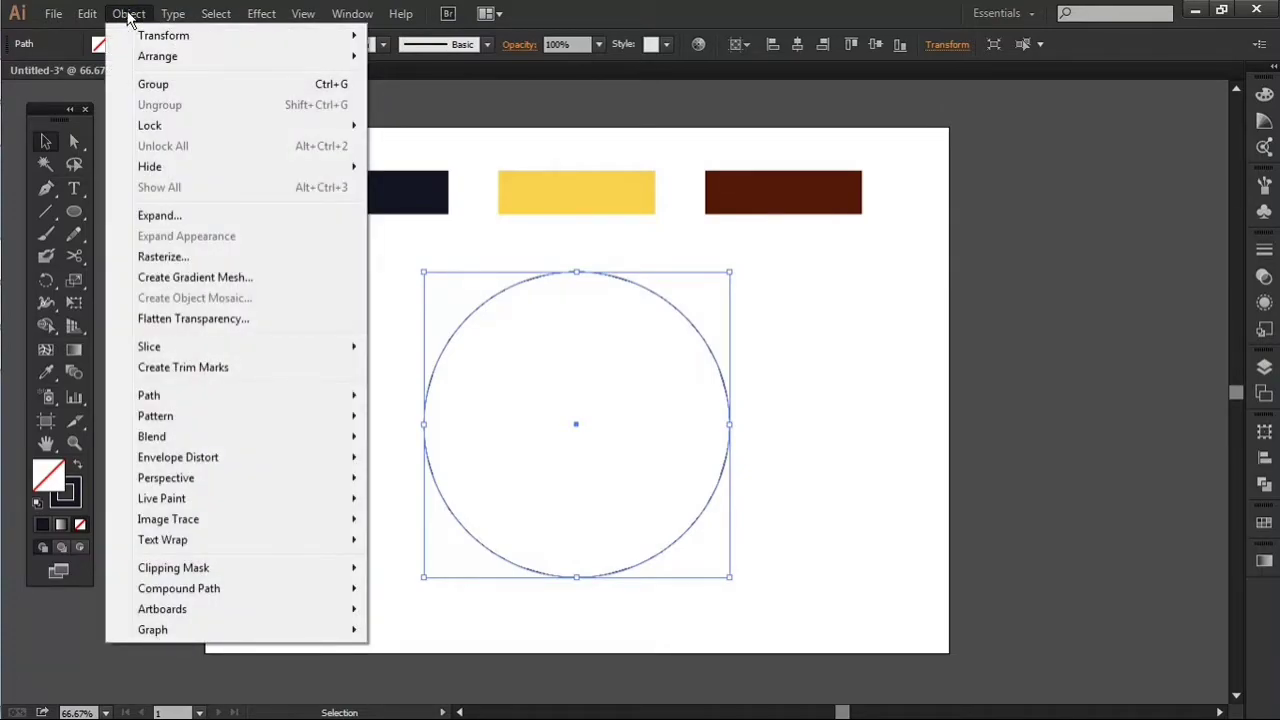
{"action": "left_click", "coordinate": [88, 15]}
{"action": "left_click", "coordinate": [89, 16]}
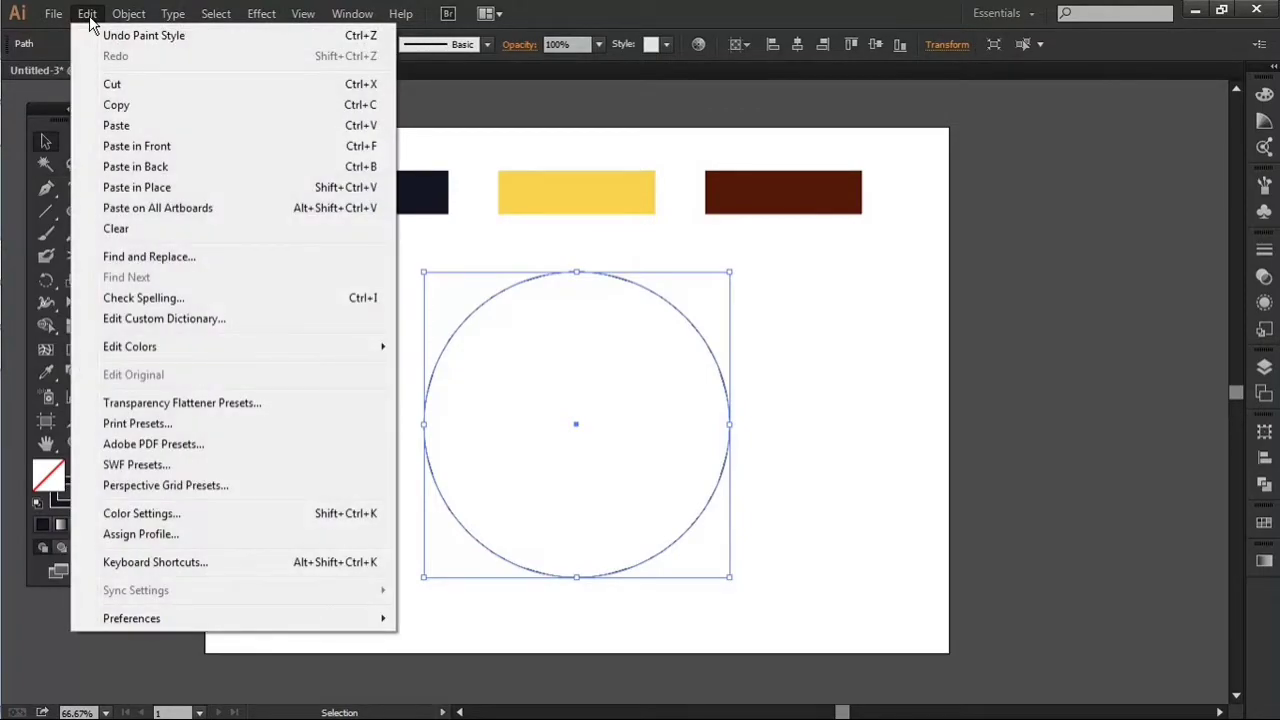
{"action": "left_click", "coordinate": [116, 105]}
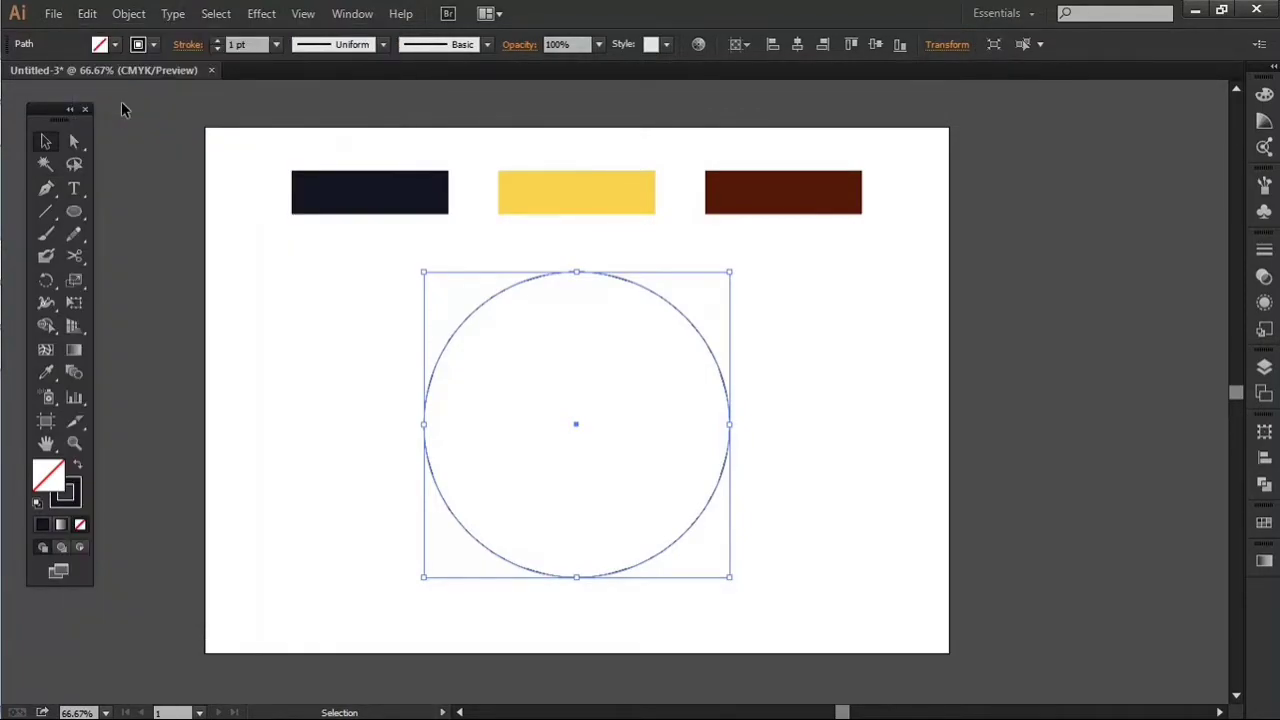
{"action": "left_click", "coordinate": [90, 15]}
{"action": "left_click", "coordinate": [142, 187]}
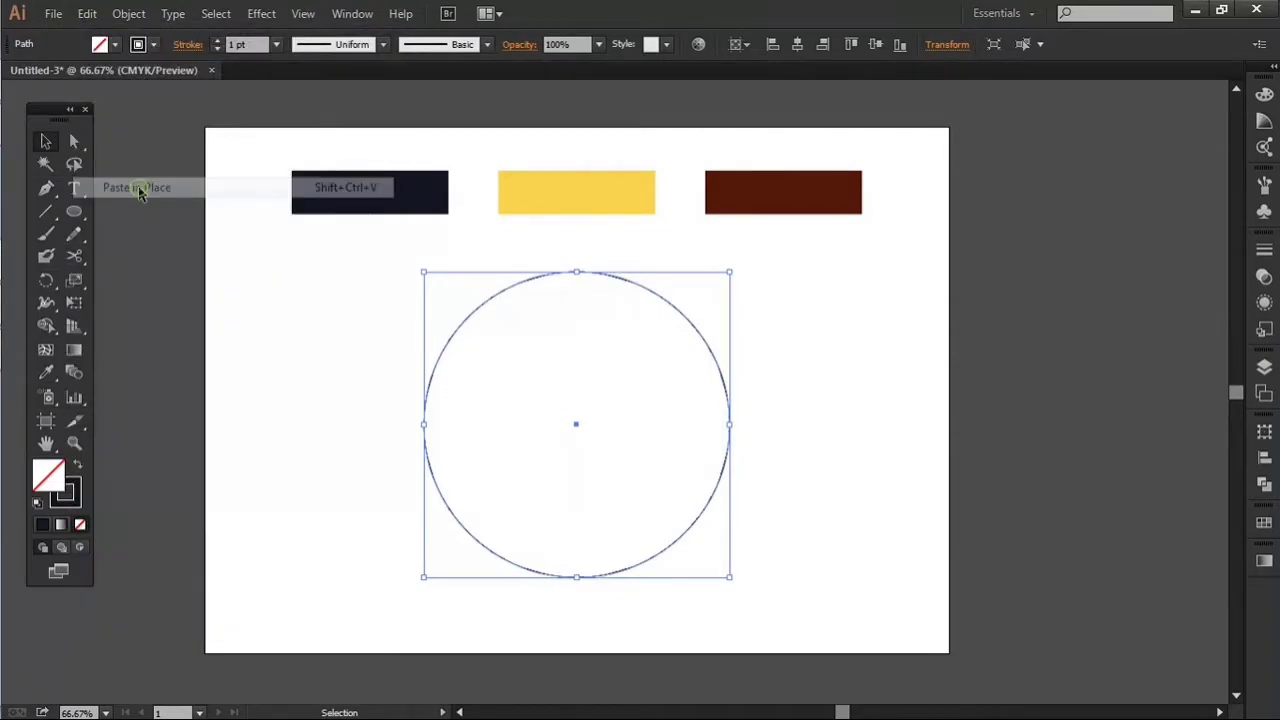
Step: Scale the duplicate down proportionally from its centre to form a smaller concentric circle with a clear gap inside the large one
{"action": "left_click_drag", "start_coordinate": [731, 272], "coordinate": [703, 330]}
{"action": "left_click_drag", "start_coordinate": [312, 408], "coordinate": [640, 464]}
{"action": "left_click", "coordinate": [884, 342]}
{"action": "left_click", "coordinate": [677, 432]}
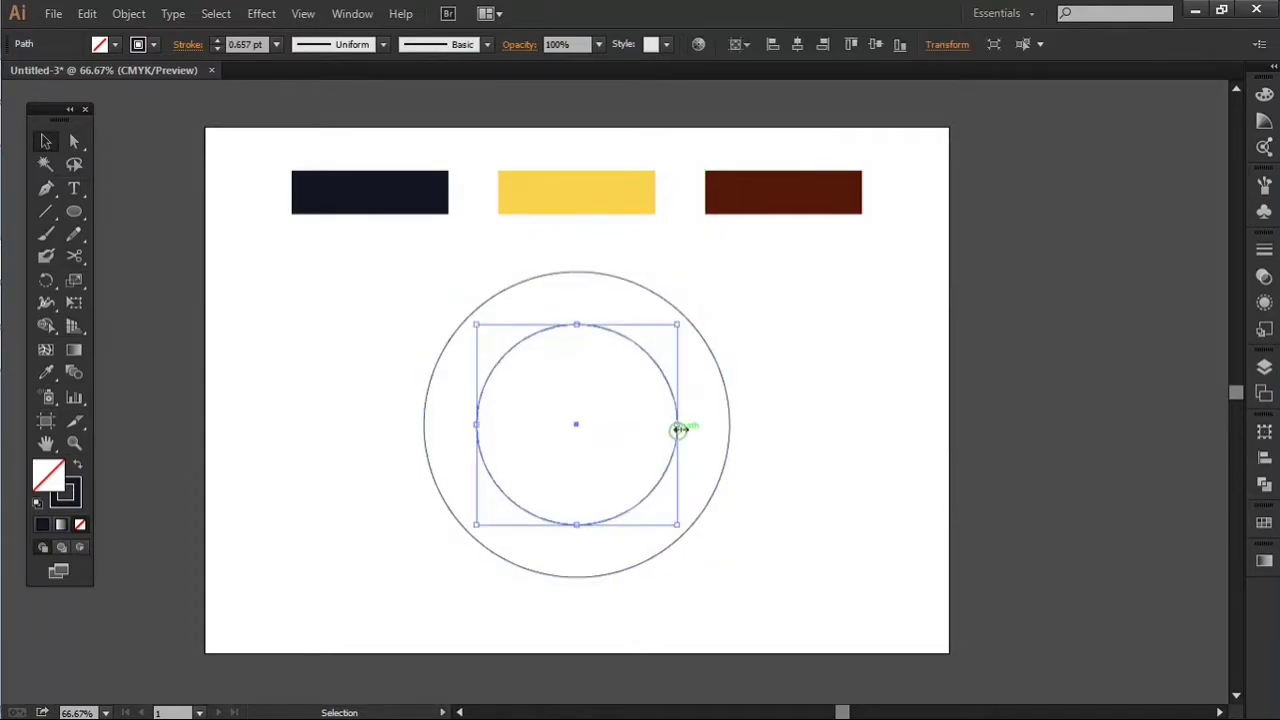
{"action": "left_click_drag", "start_coordinate": [679, 326], "coordinate": [694, 309]}
Step: Set alignment to Align to Selection and align the two circles along their left edges
{"action": "left_click", "coordinate": [743, 47]}
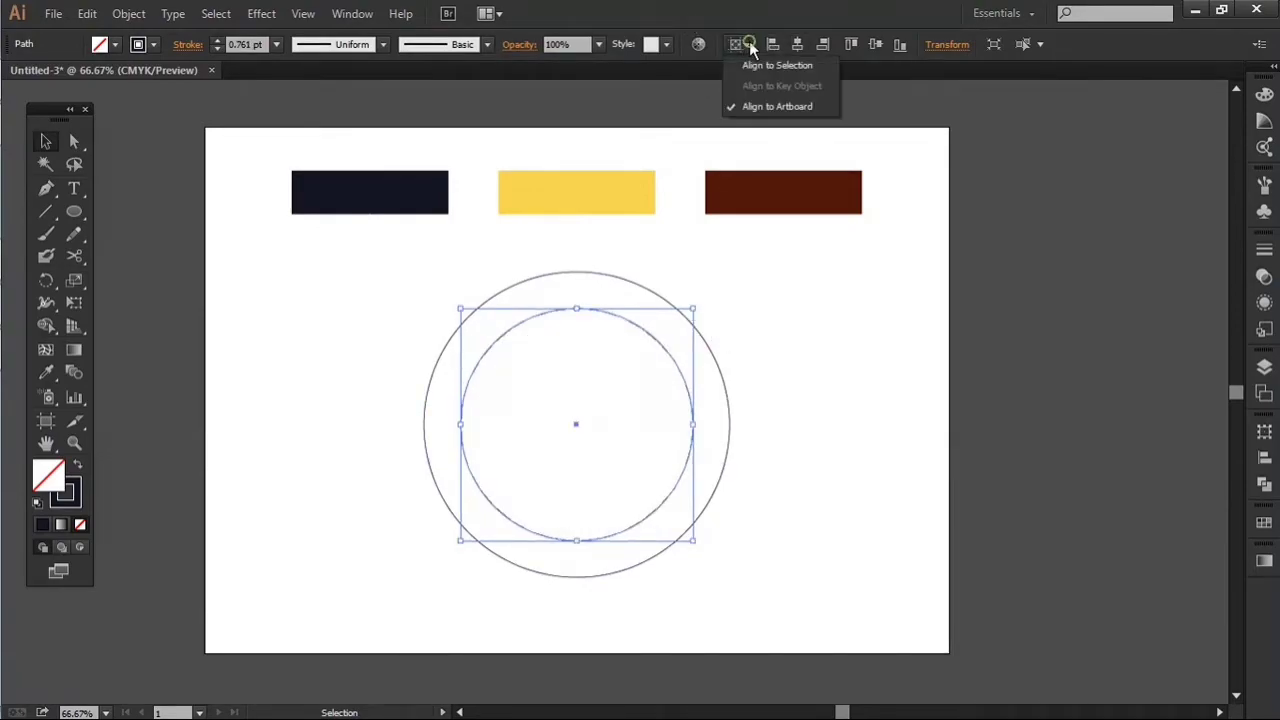
{"action": "left_click", "coordinate": [759, 67]}
{"action": "left_click_drag", "start_coordinate": [322, 376], "coordinate": [650, 472]}
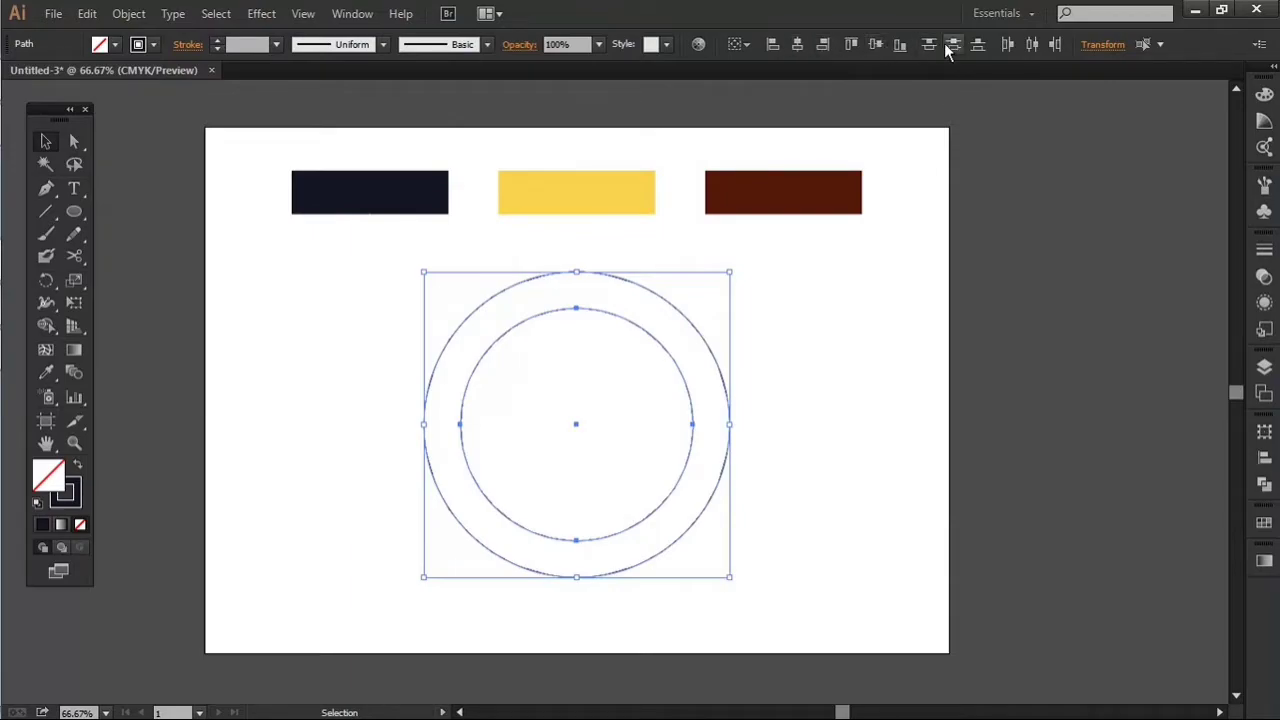
{"action": "left_click", "coordinate": [772, 45]}
Step: Duplicate the smaller circle in front and move the copy horizontally to touch the large circle's right edge
{"action": "left_click", "coordinate": [749, 419]}
{"action": "left_click", "coordinate": [652, 455]}
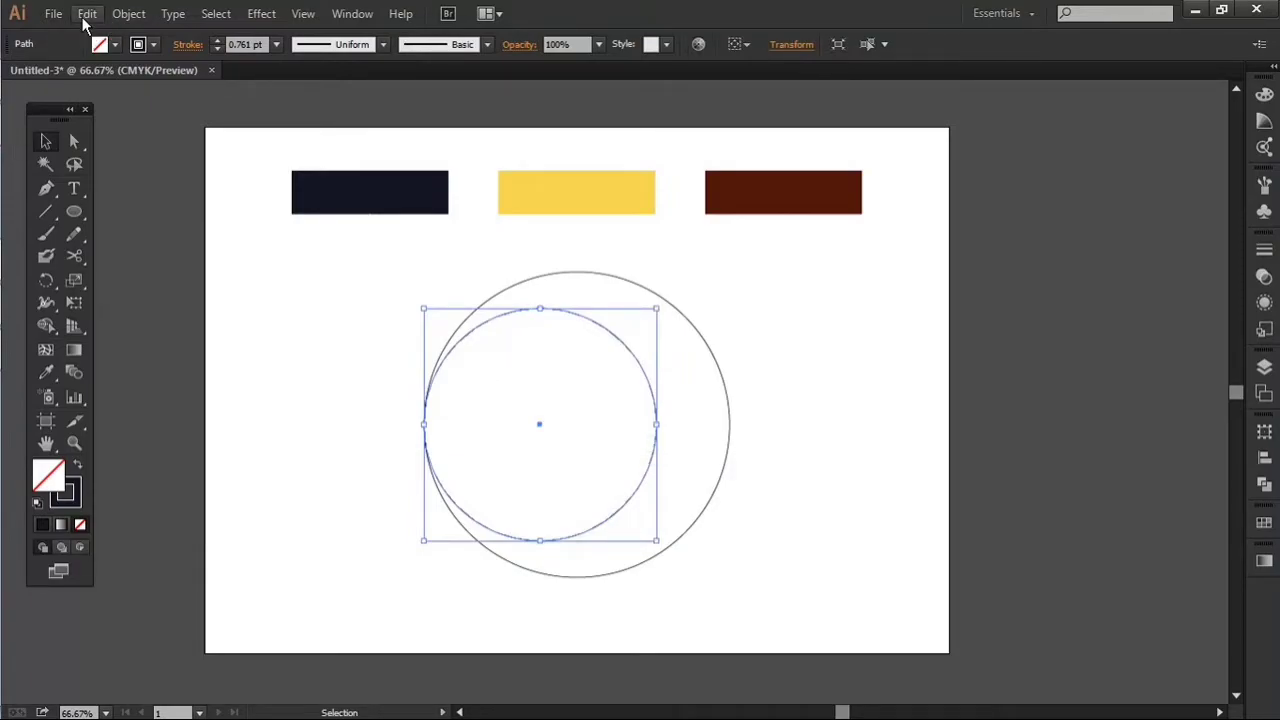
{"action": "key", "text": "ctrl+c"}
{"action": "key", "text": "ctrl+f"}
{"action": "scroll", "coordinate": [630, 497], "scroll_direction": "up", "scroll_amount": 3}
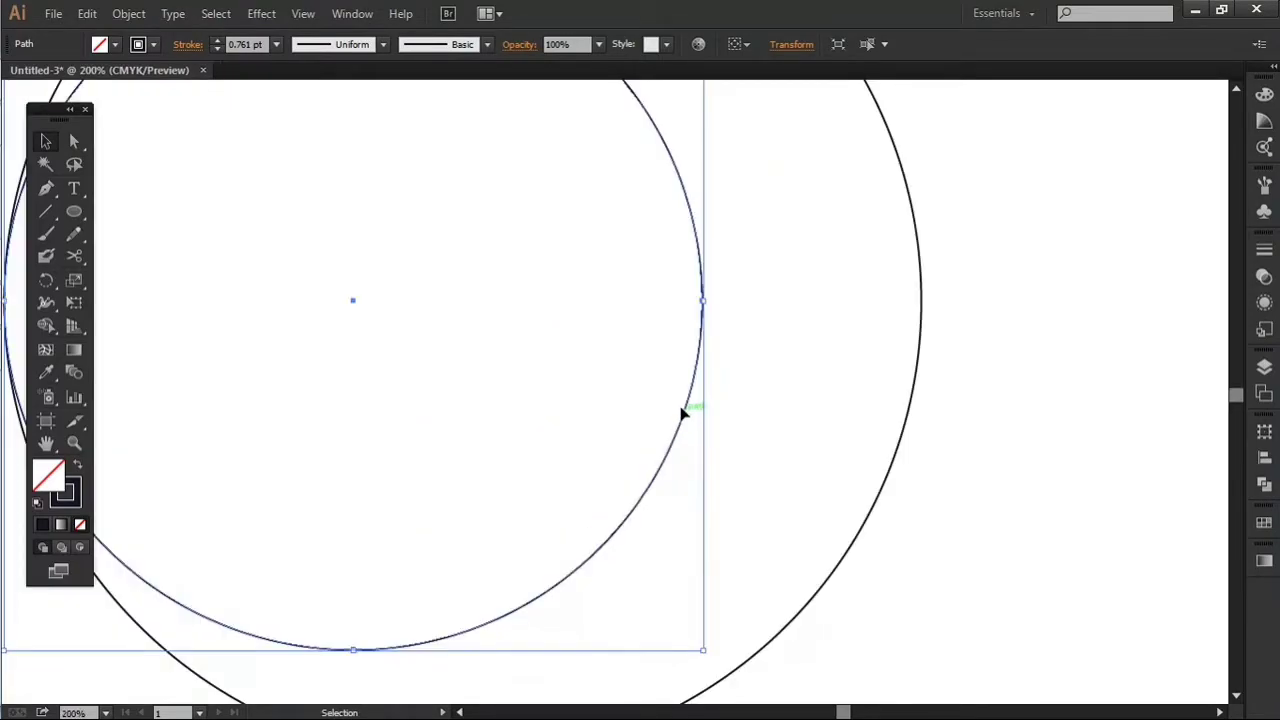
{"action": "left_click_drag", "start_coordinate": [685, 416], "coordinate": [908, 416]}
{"action": "left_click", "coordinate": [1014, 360]}
{"action": "scroll", "coordinate": [1000, 349], "scroll_direction": "down", "scroll_amount": 3}
{"action": "left_click_drag", "start_coordinate": [992, 349], "coordinate": [778, 391]}
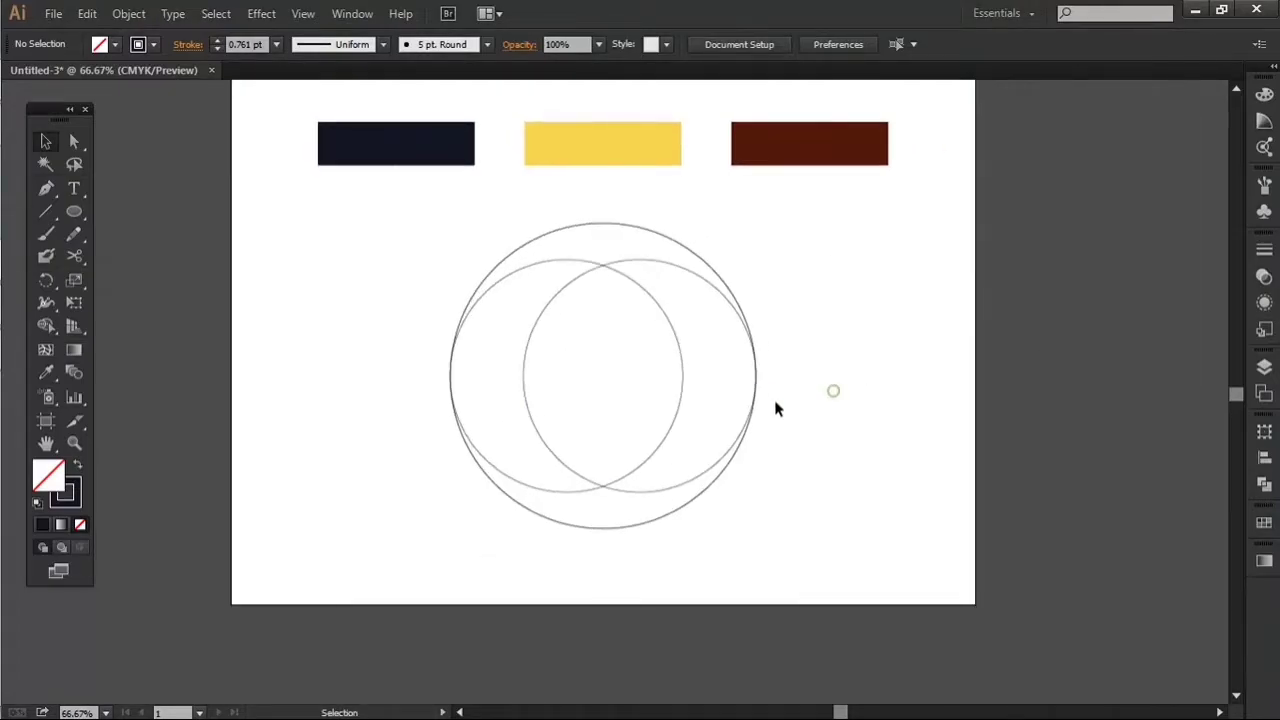
Step: Shrink a copy of the large circle from its centre until its sides meet the inner edges of the two overlapping circles
{"action": "scroll", "coordinate": [743, 396], "scroll_direction": "up", "scroll_amount": 2}
{"action": "key", "text": "ctrl+1"}
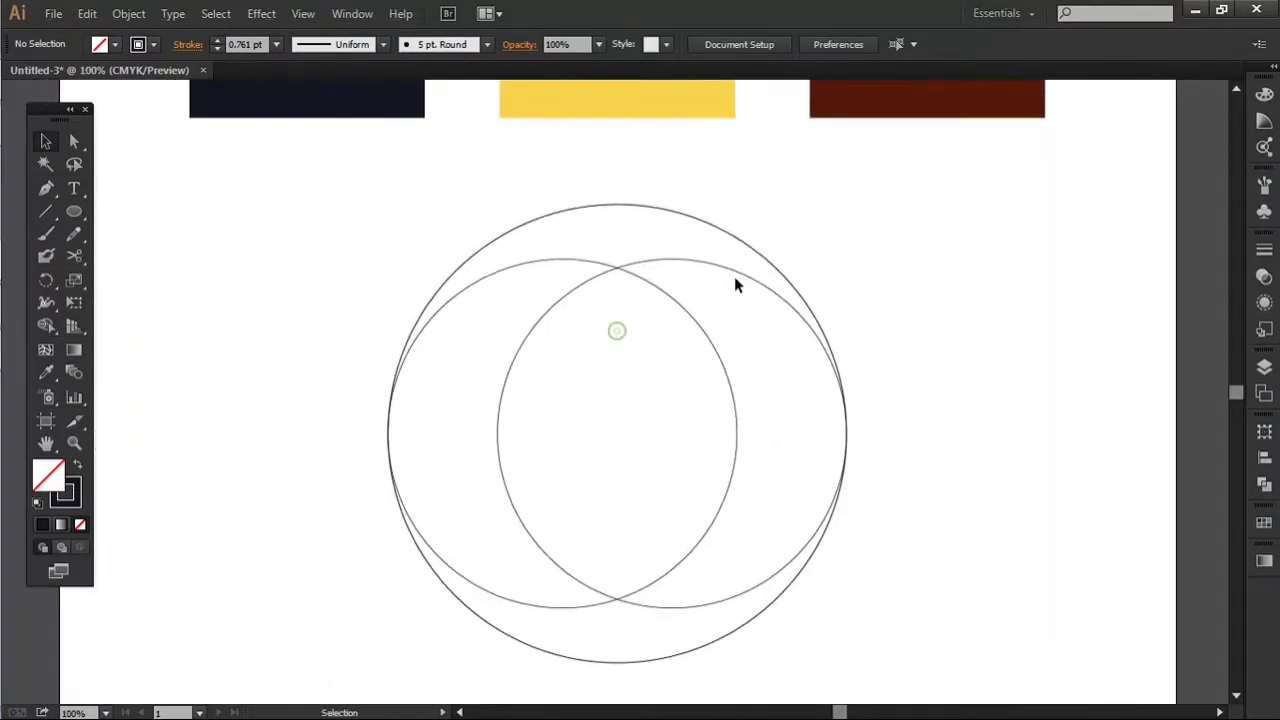
{"action": "left_click", "coordinate": [728, 252]}
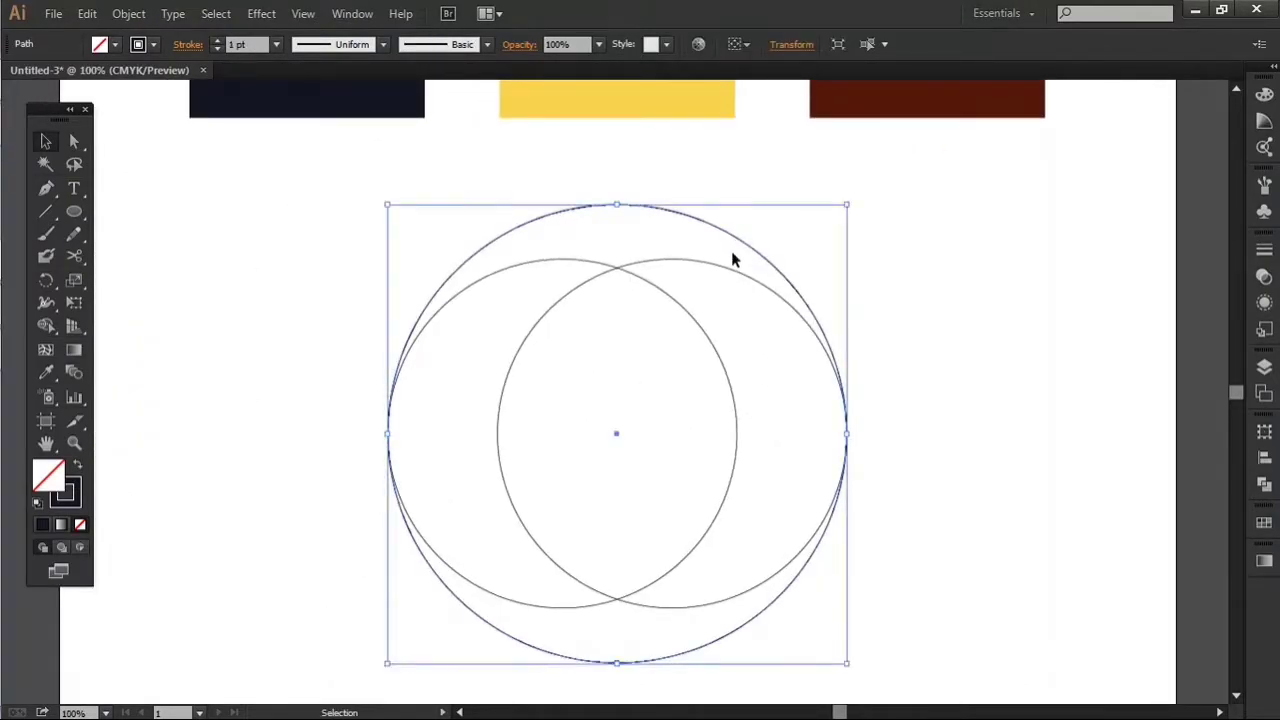
{"action": "left_click_drag", "start_coordinate": [616, 203], "coordinate": [654, 318]}
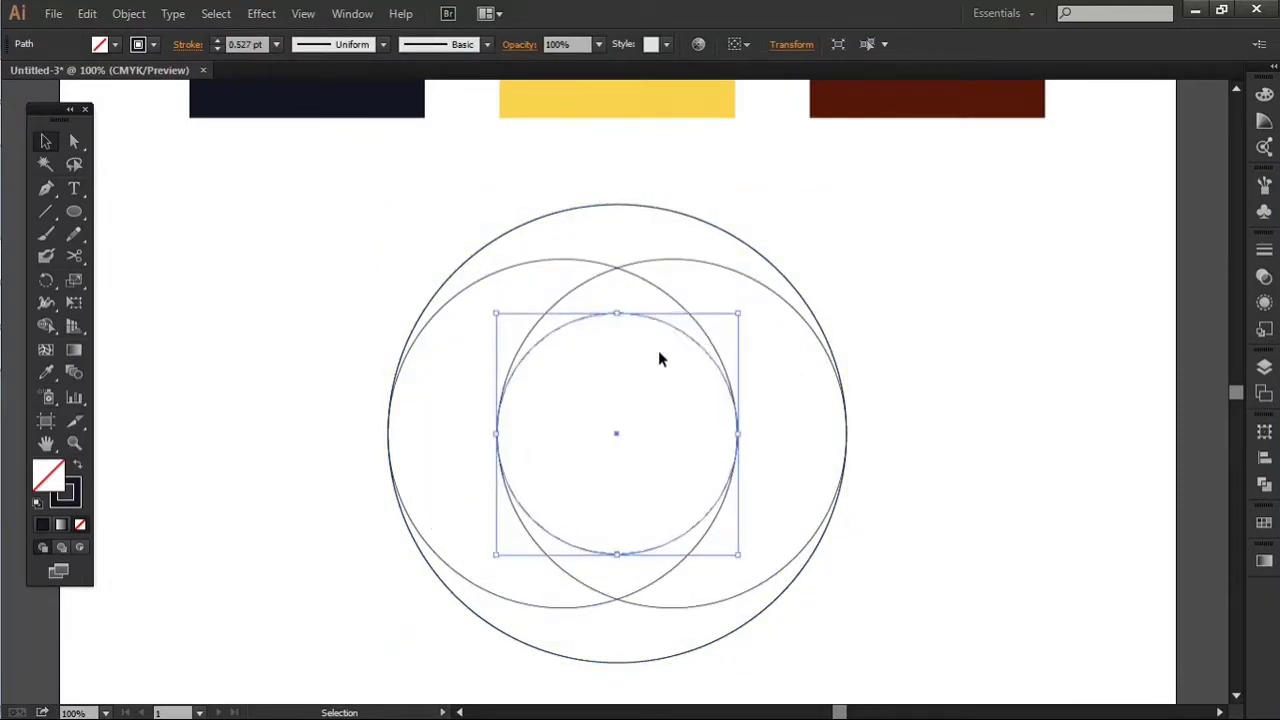
{"action": "scroll", "coordinate": [524, 468], "scroll_direction": "up", "scroll_amount": 9}
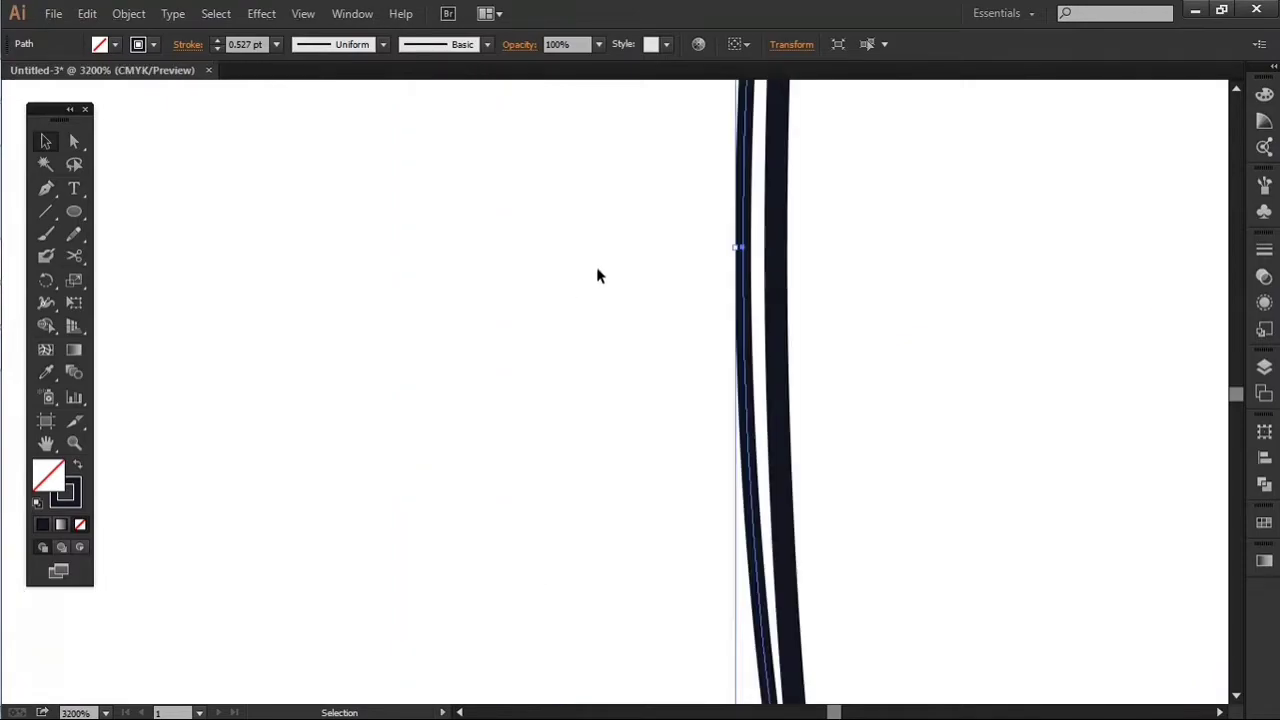
{"action": "left_click_drag", "start_coordinate": [736, 248], "coordinate": [778, 253]}
{"action": "key", "text": "shift+x"}
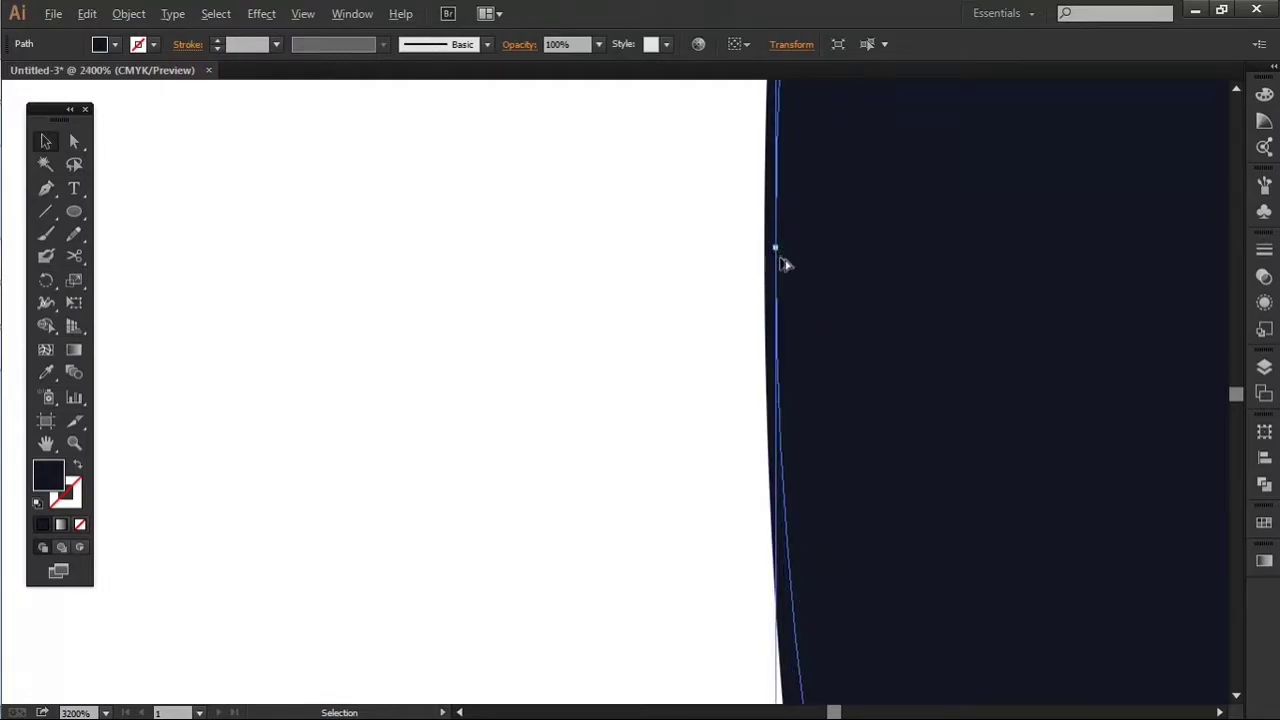
{"action": "scroll", "coordinate": [783, 263], "scroll_direction": "down", "scroll_amount": 11}
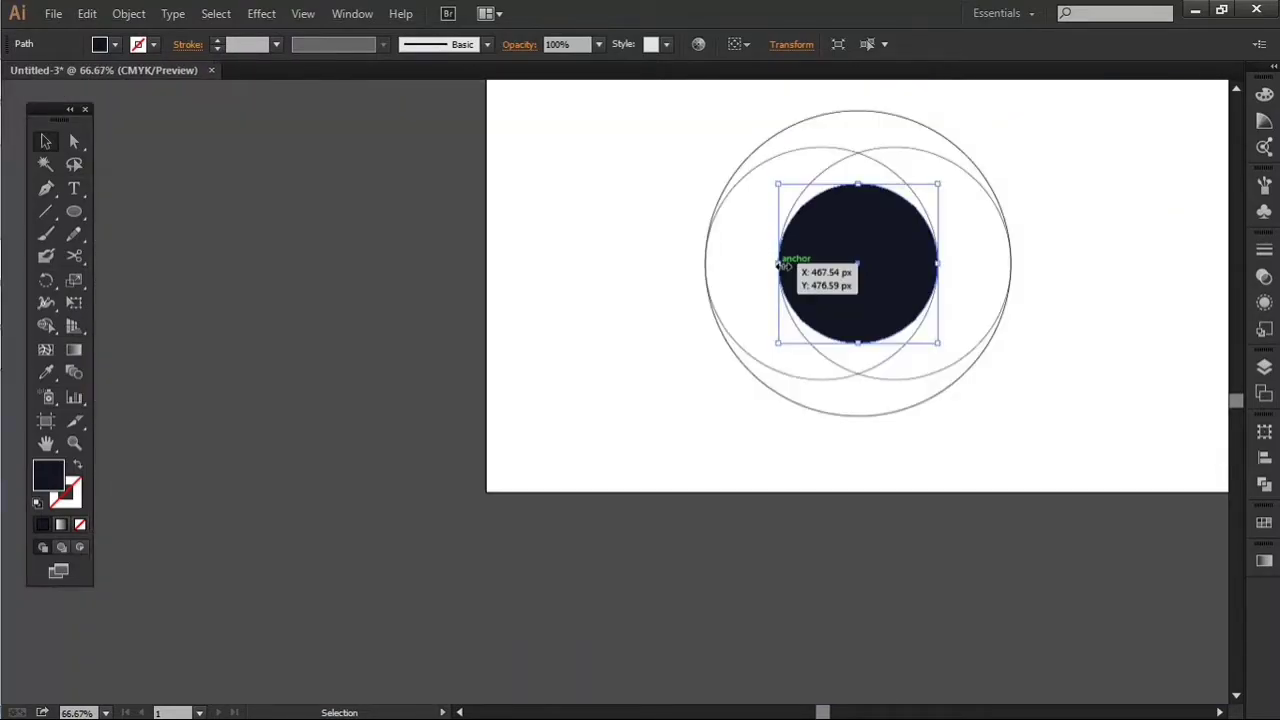
{"action": "left_click_drag", "start_coordinate": [1051, 251], "coordinate": [903, 345]}
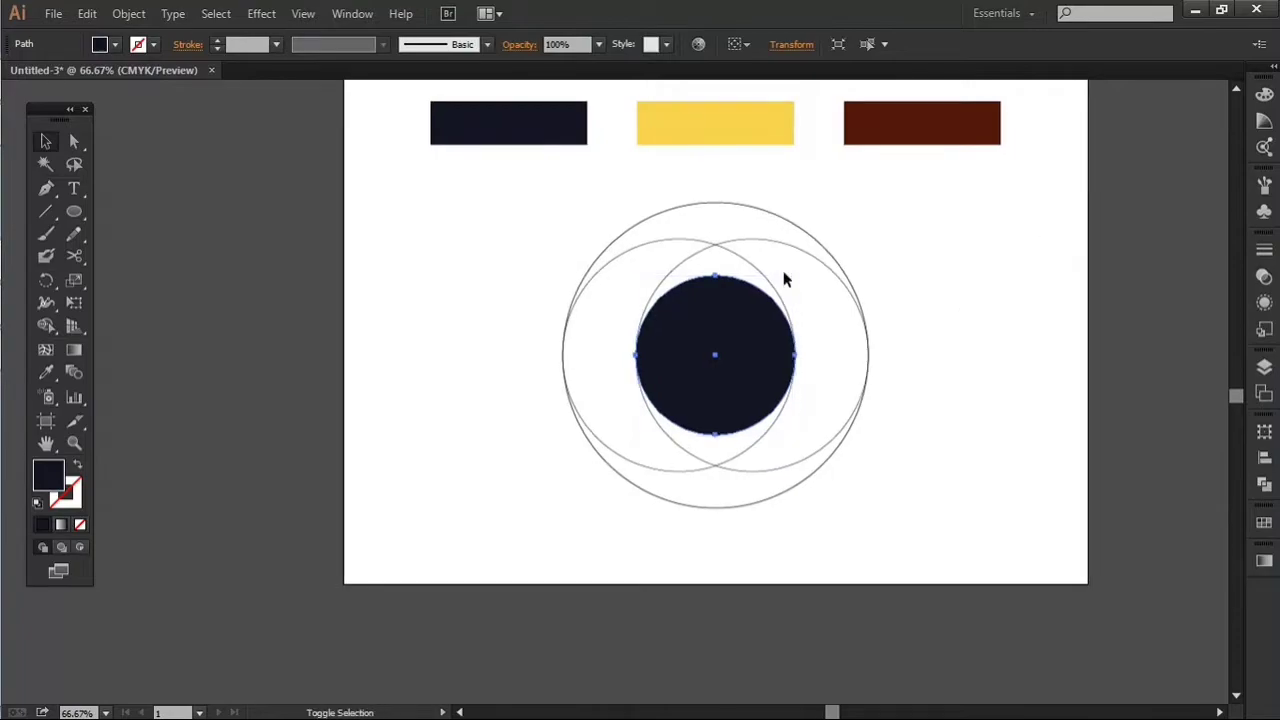
{"action": "key", "text": "shift+x"}
Step: Try to rotate a copy of the two overlapping circles by 90° about the design's centre
{"action": "scroll", "coordinate": [854, 351], "scroll_direction": "up", "scroll_amount": 2}
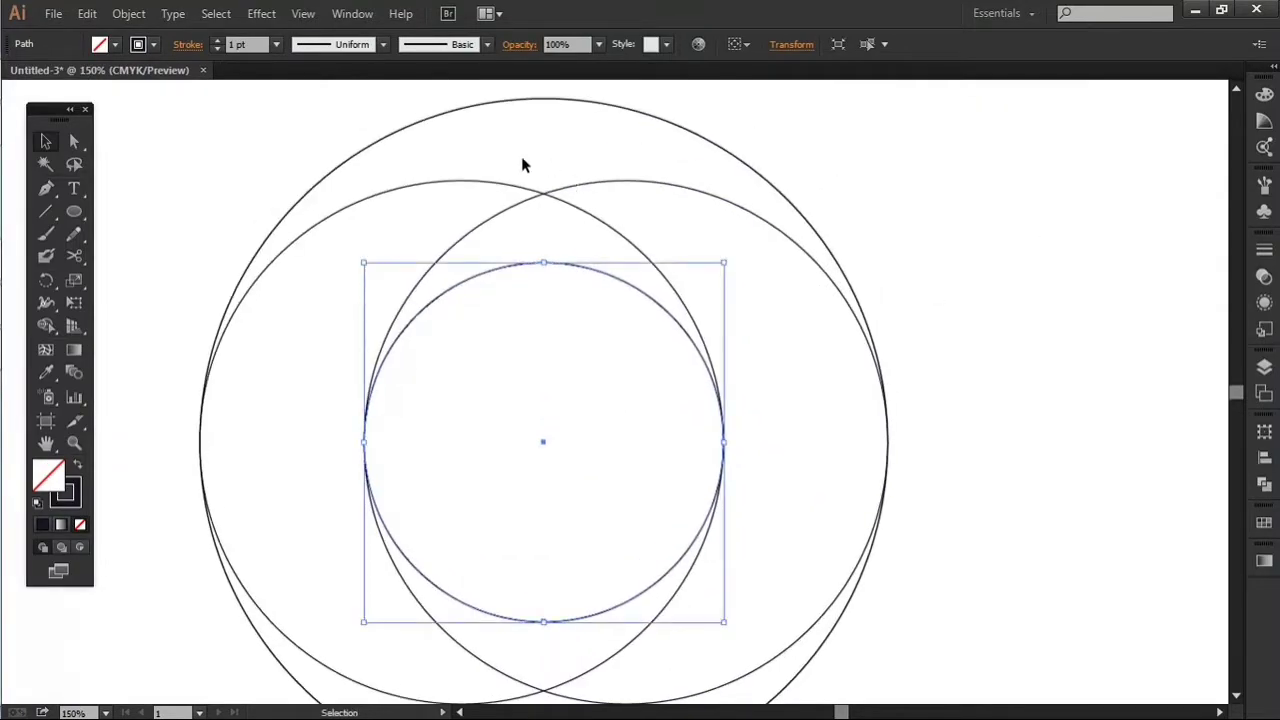
{"action": "left_click", "coordinate": [556, 211]}
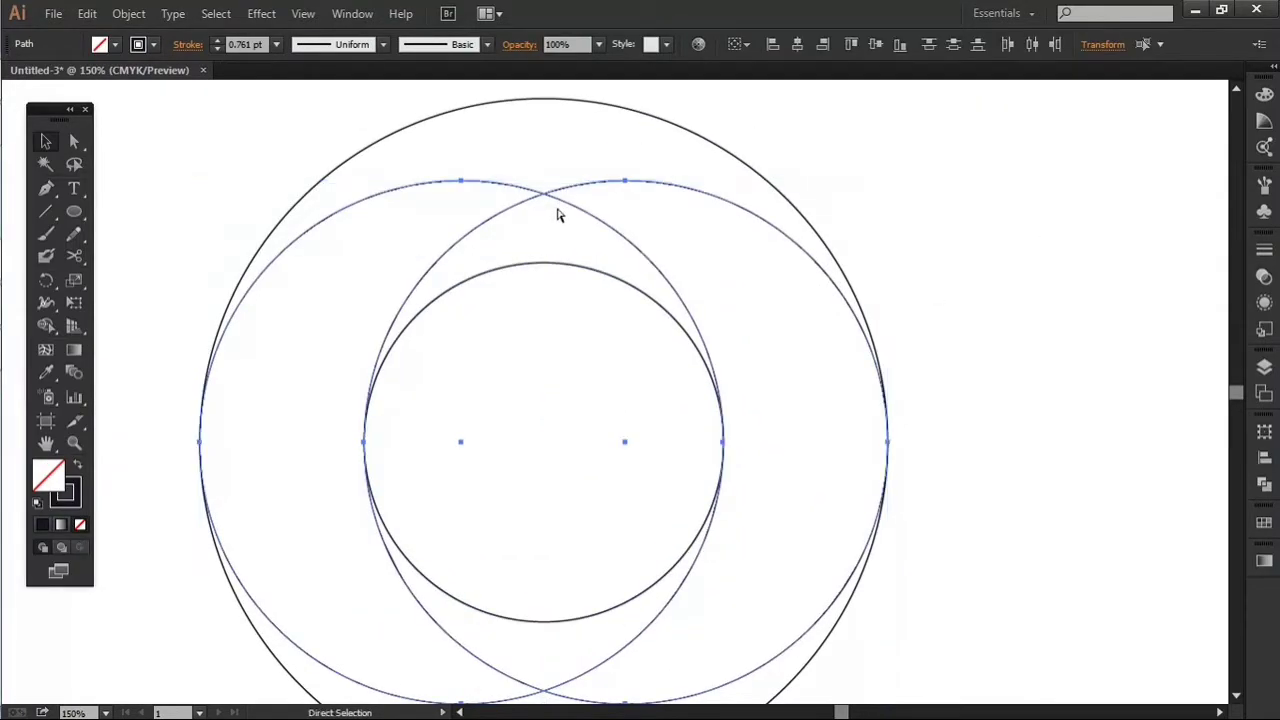
{"action": "key", "text": "r"}
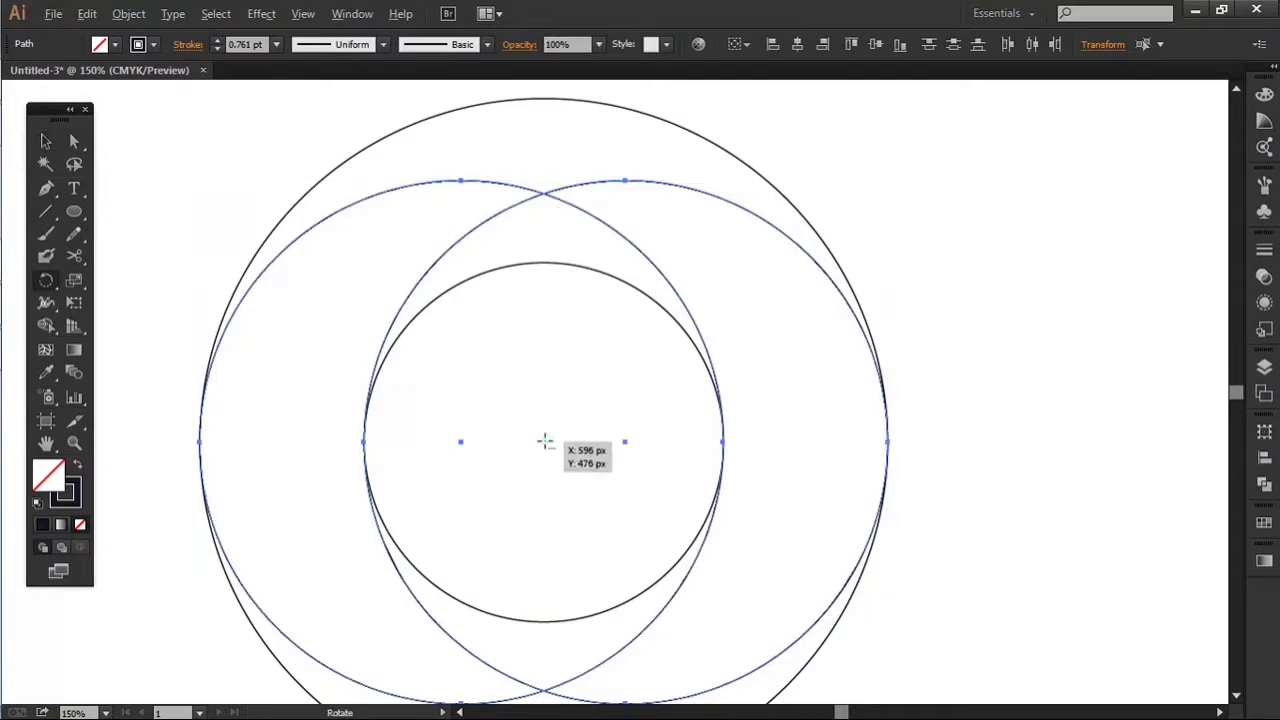
{"action": "left_click", "coordinate": [545, 442], "text": "alt"}
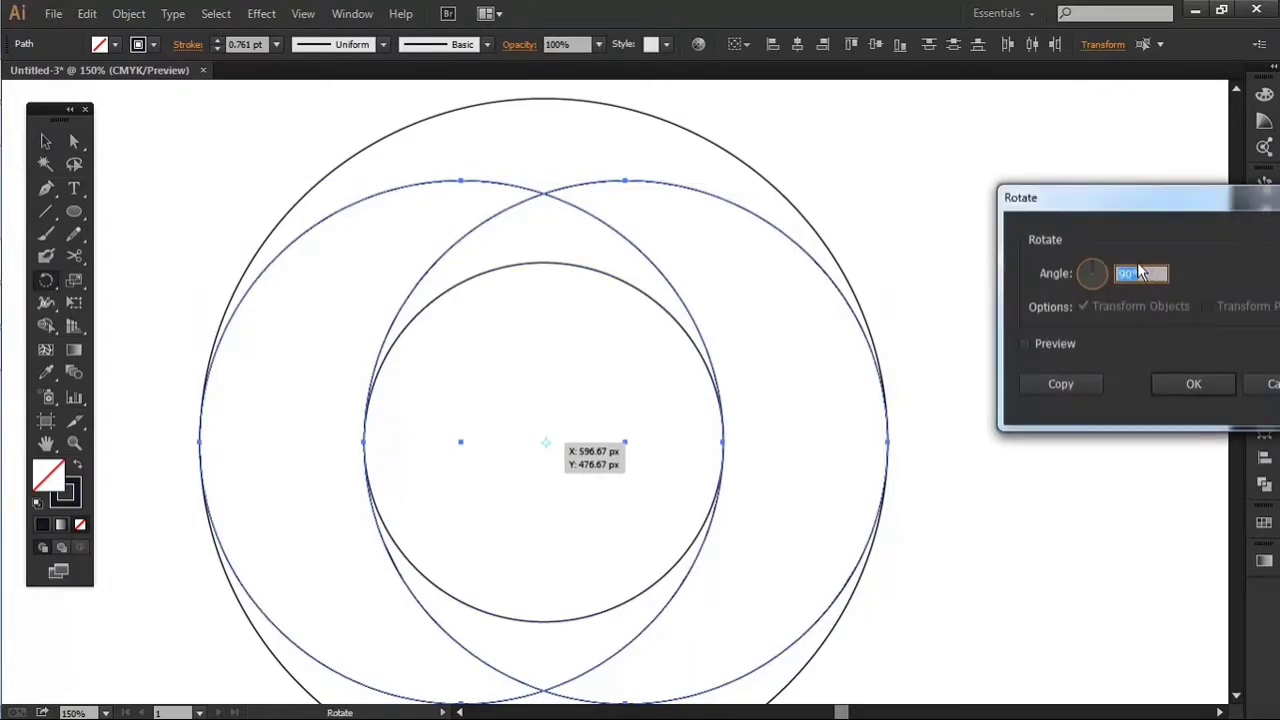
{"action": "left_click", "coordinate": [1194, 385]}
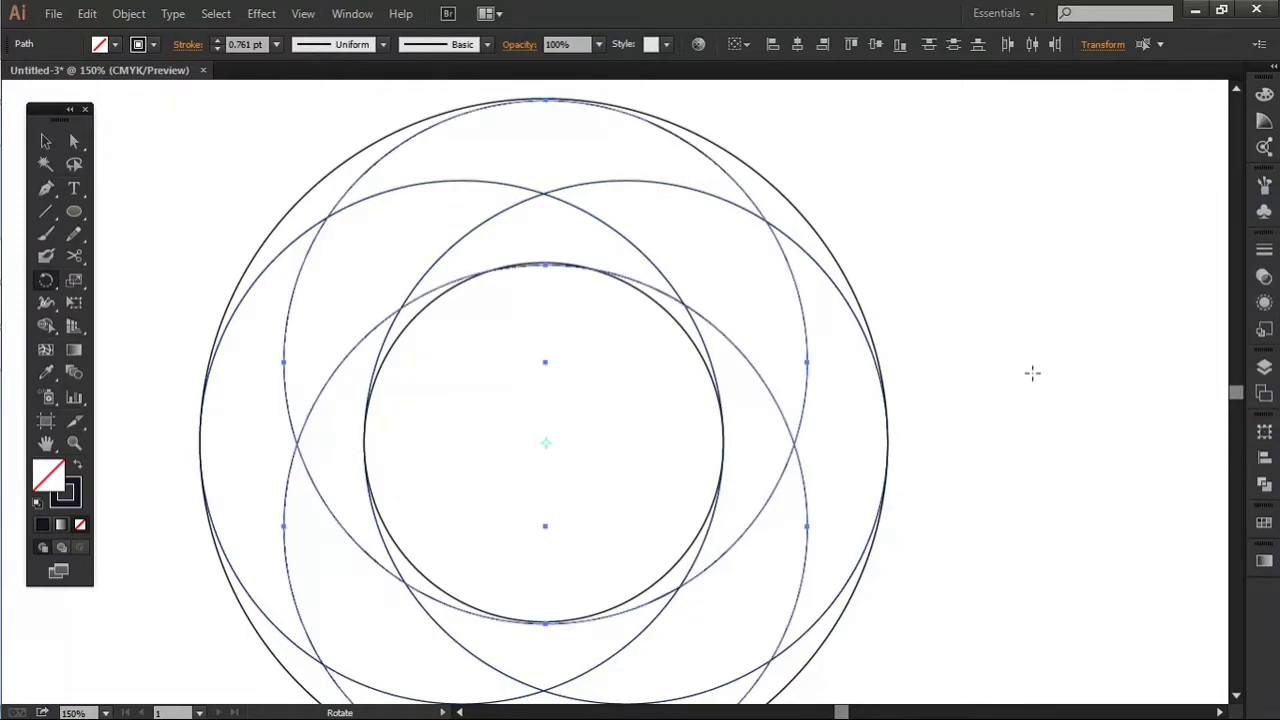
{"action": "key", "text": "v"}
Step: Examine how the rotated circles meet the outer and central circles, and undo the rotated copy
{"action": "scroll", "coordinate": [571, 86], "scroll_direction": "up", "scroll_amount": 1}
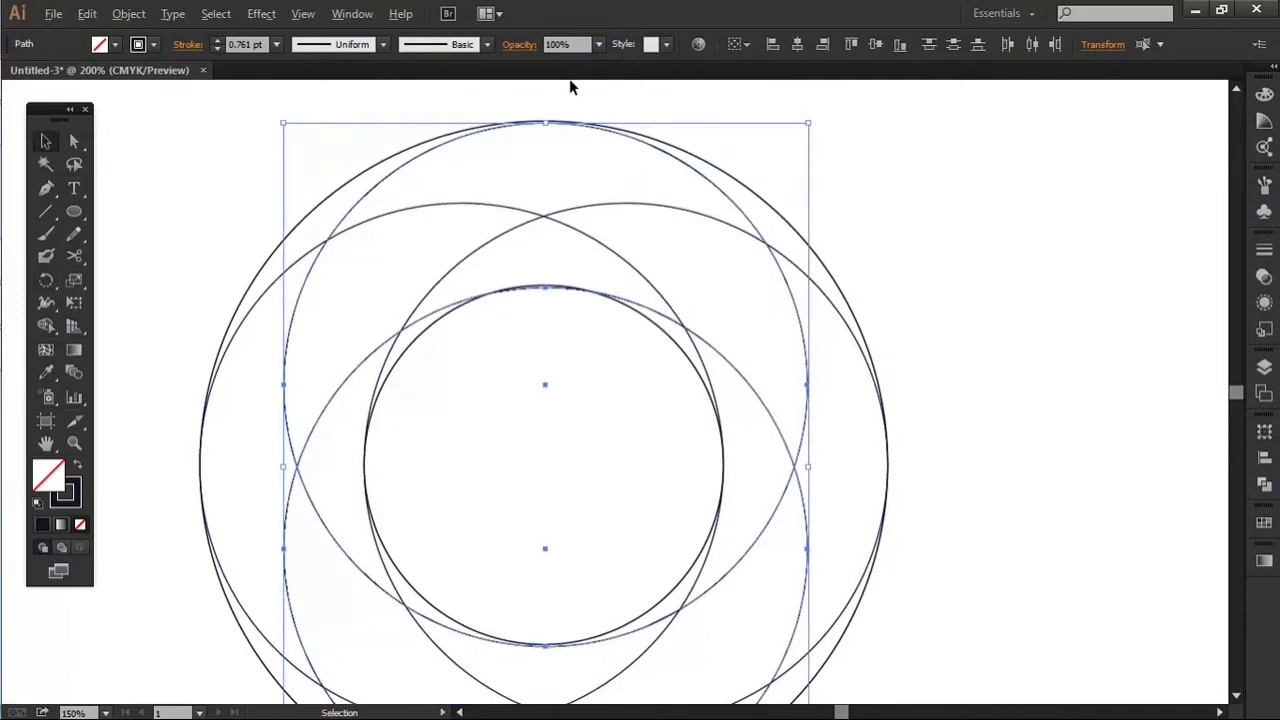
{"action": "scroll", "coordinate": [571, 86], "scroll_direction": "up", "scroll_amount": 4}
{"action": "left_click", "coordinate": [577, 117]}
{"action": "scroll", "coordinate": [528, 224], "scroll_direction": "down", "scroll_amount": 4}
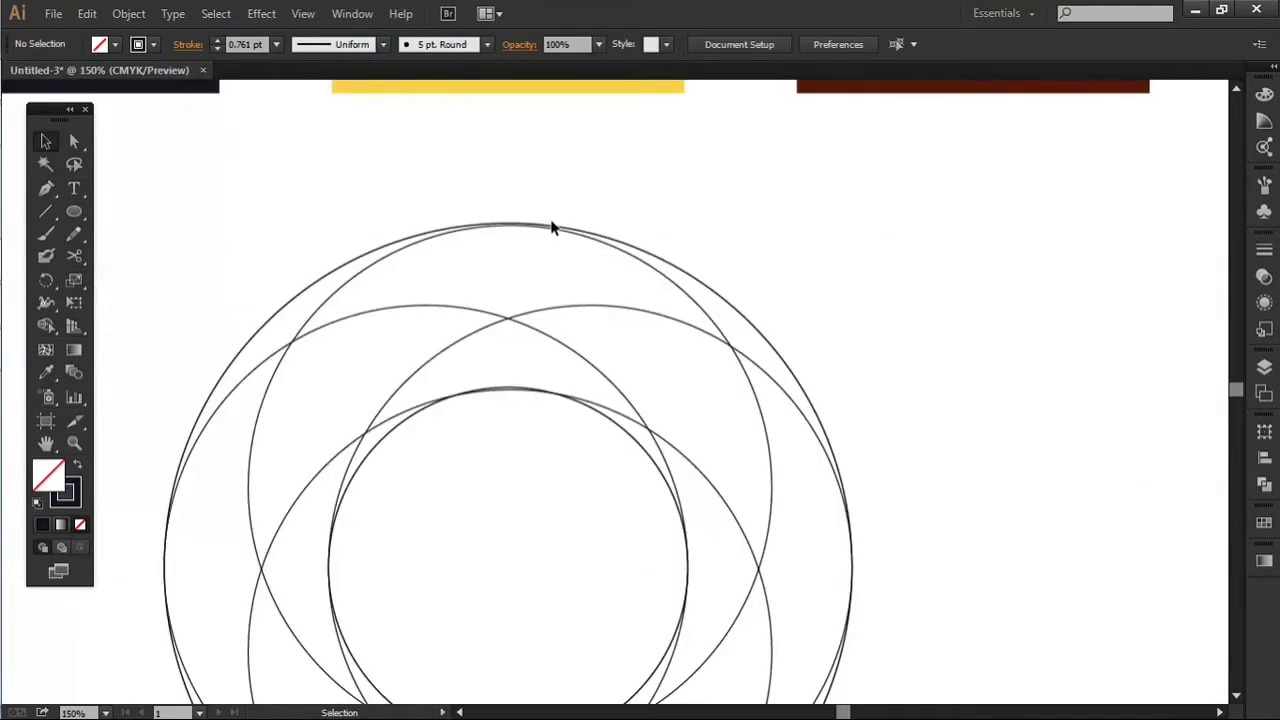
{"action": "scroll", "coordinate": [866, 575], "scroll_direction": "up", "scroll_amount": 2}
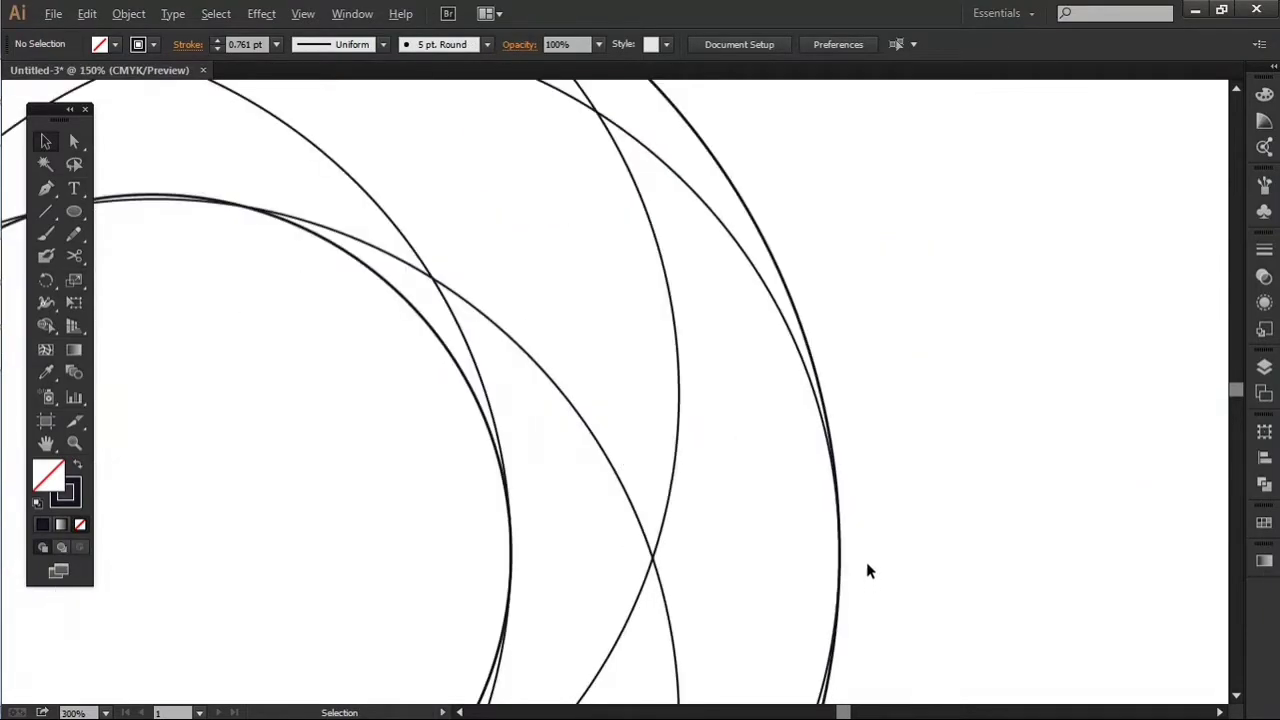
{"action": "scroll", "coordinate": [866, 563], "scroll_direction": "down", "scroll_amount": 3}
{"action": "scroll", "coordinate": [490, 246], "scroll_direction": "down", "scroll_amount": 2}
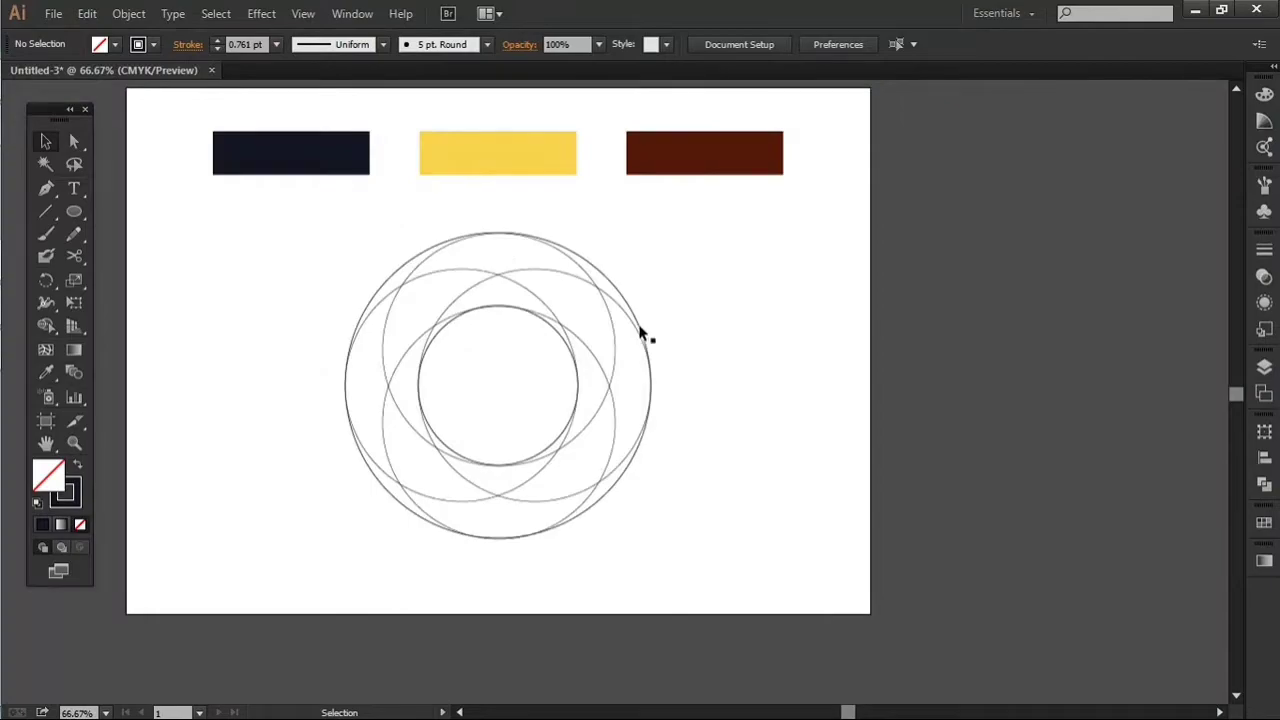
{"action": "scroll", "coordinate": [523, 281], "scroll_direction": "up", "scroll_amount": 3}
{"action": "key", "text": "space"}
{"action": "left_click_drag", "start_coordinate": [455, 173], "coordinate": [580, 352]}
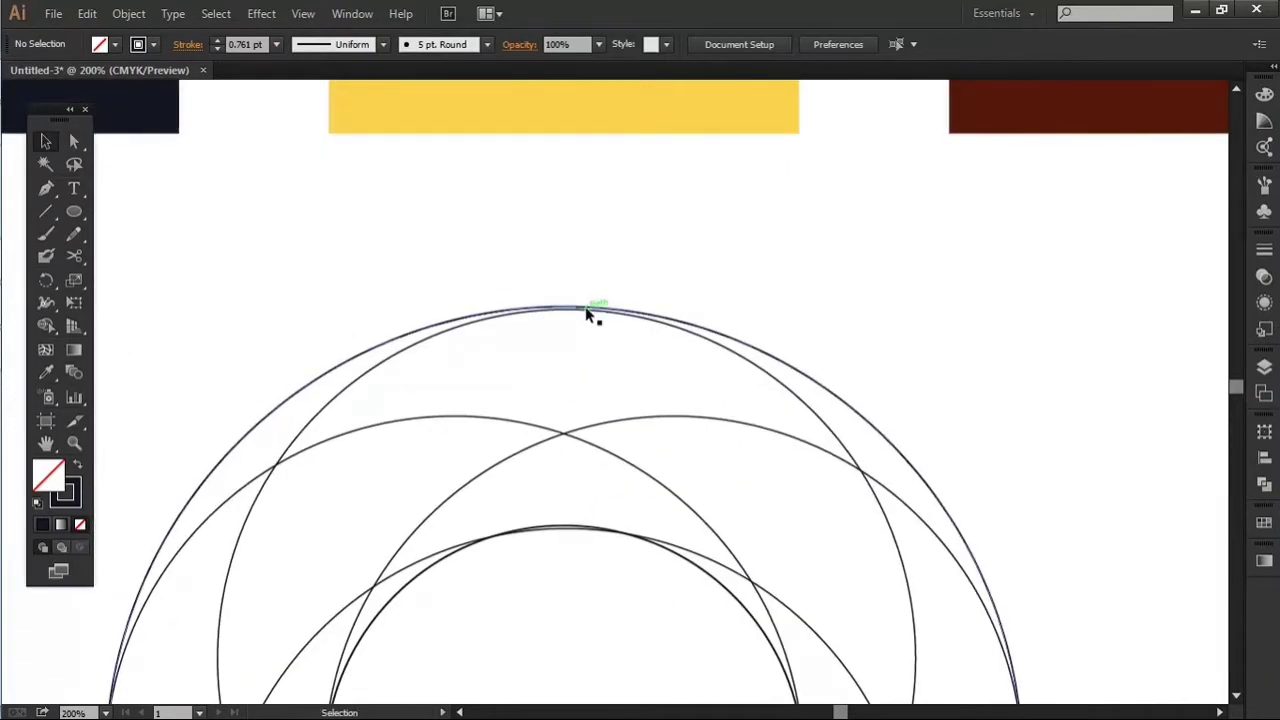
{"action": "left_click", "coordinate": [636, 303]}
{"action": "scroll", "coordinate": [637, 302], "scroll_direction": "down", "scroll_amount": 5}
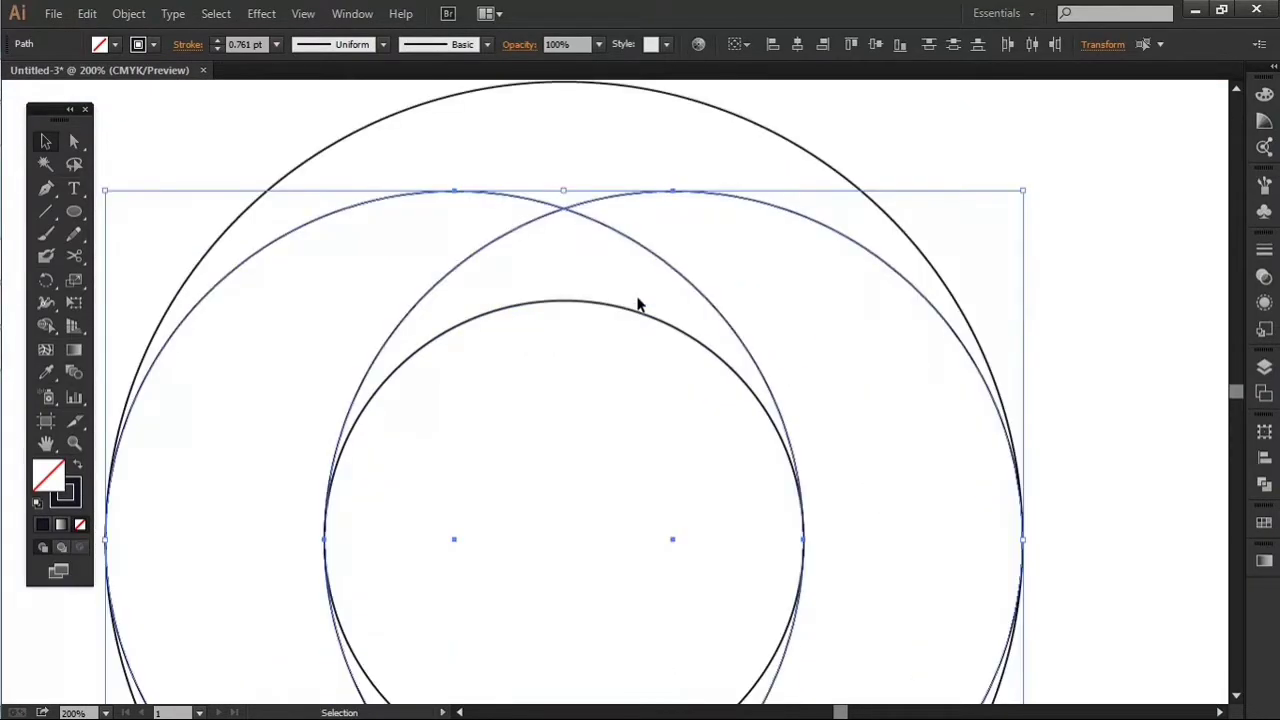
Step: Rotate a copy of the two overlapping circles by 90° about the exact centre of the design
{"action": "key", "text": "space"}
{"action": "left_click_drag", "start_coordinate": [646, 300], "coordinate": [781, 491]}
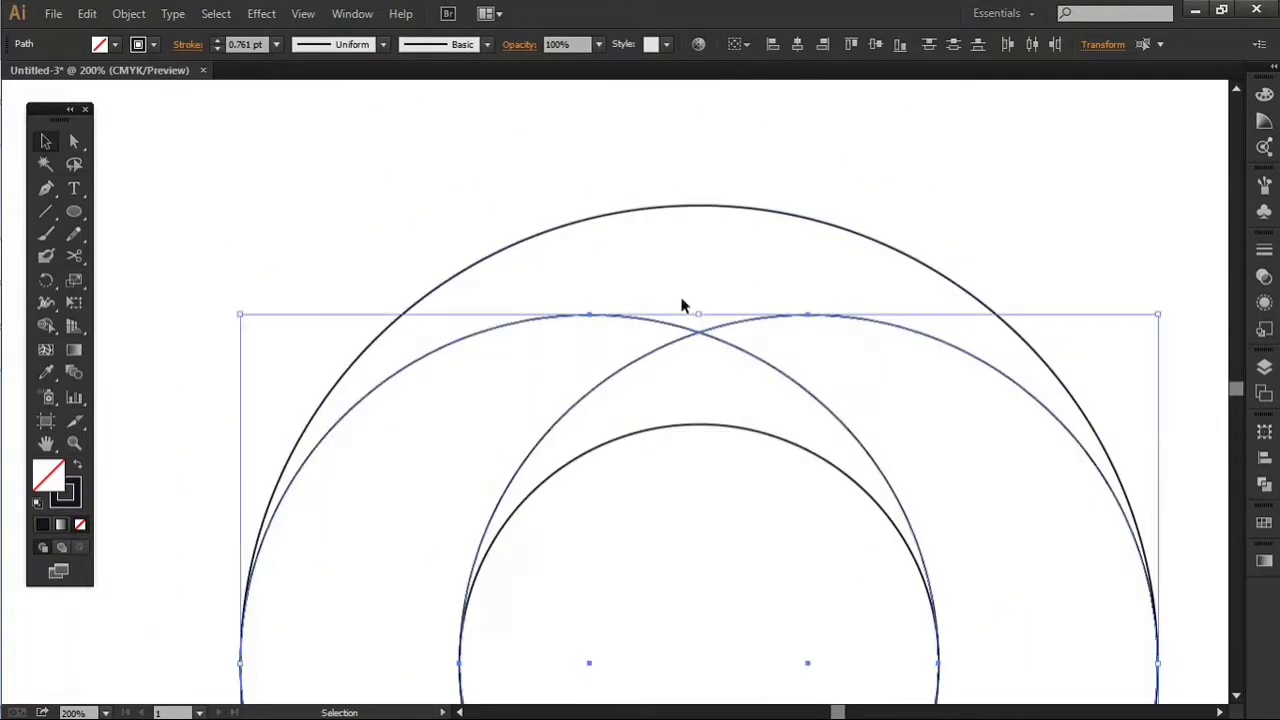
{"action": "key", "text": "t"}
{"action": "scroll", "coordinate": [785, 606], "scroll_direction": "down", "scroll_amount": 1}
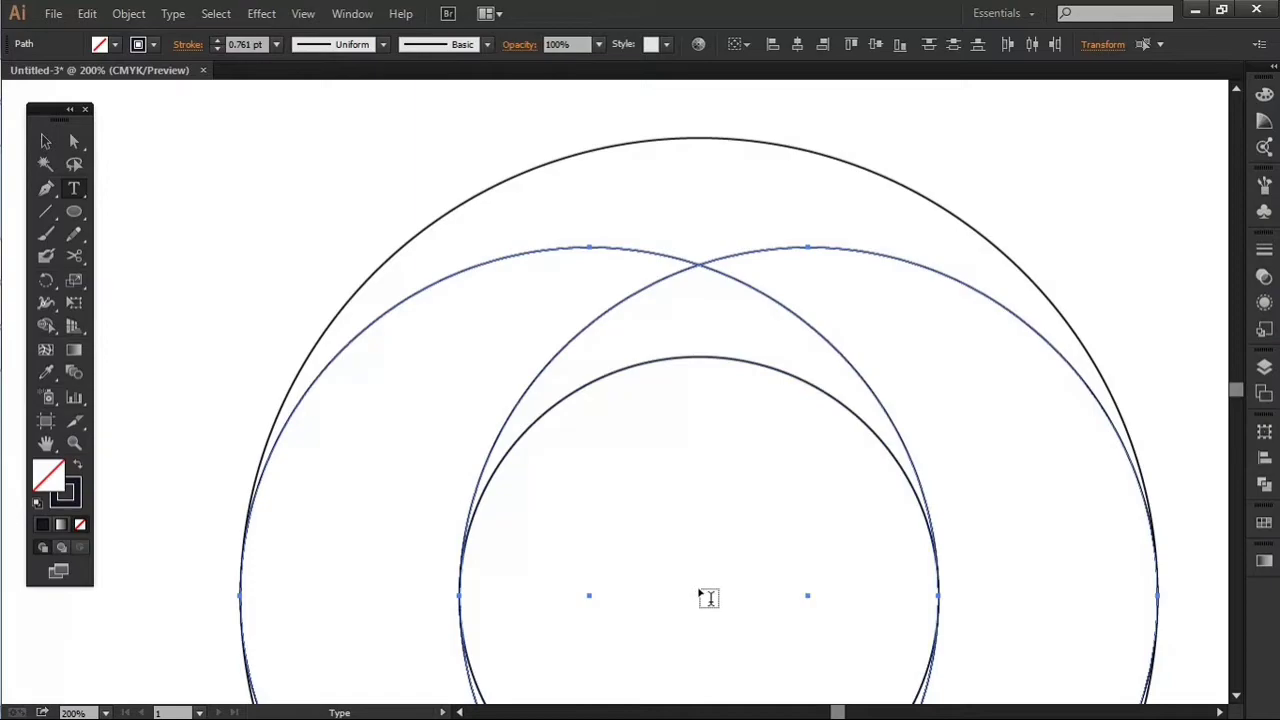
{"action": "scroll", "coordinate": [737, 563], "scroll_direction": "down", "scroll_amount": 2}
{"action": "left_click", "coordinate": [45, 138]}
{"action": "scroll", "coordinate": [762, 544], "scroll_direction": "down", "scroll_amount": 1}
{"action": "key", "text": "r"}
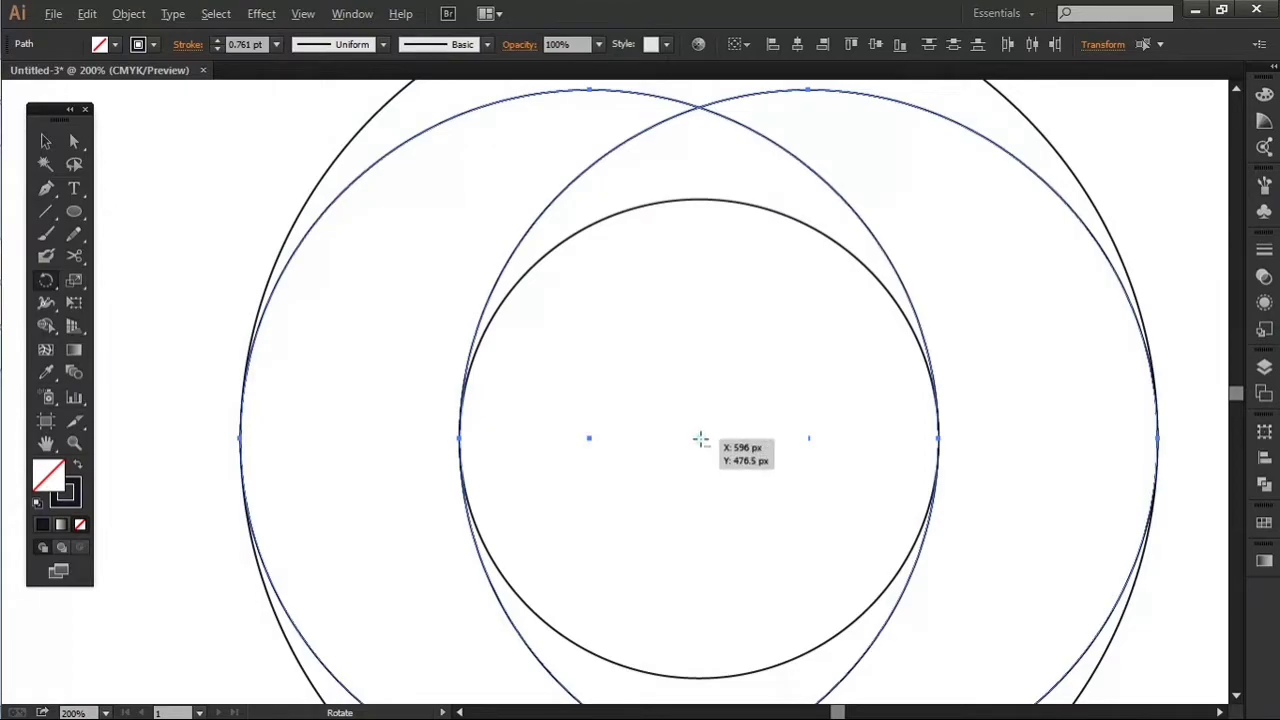
{"action": "left_click", "coordinate": [700, 438], "text": "alt"}
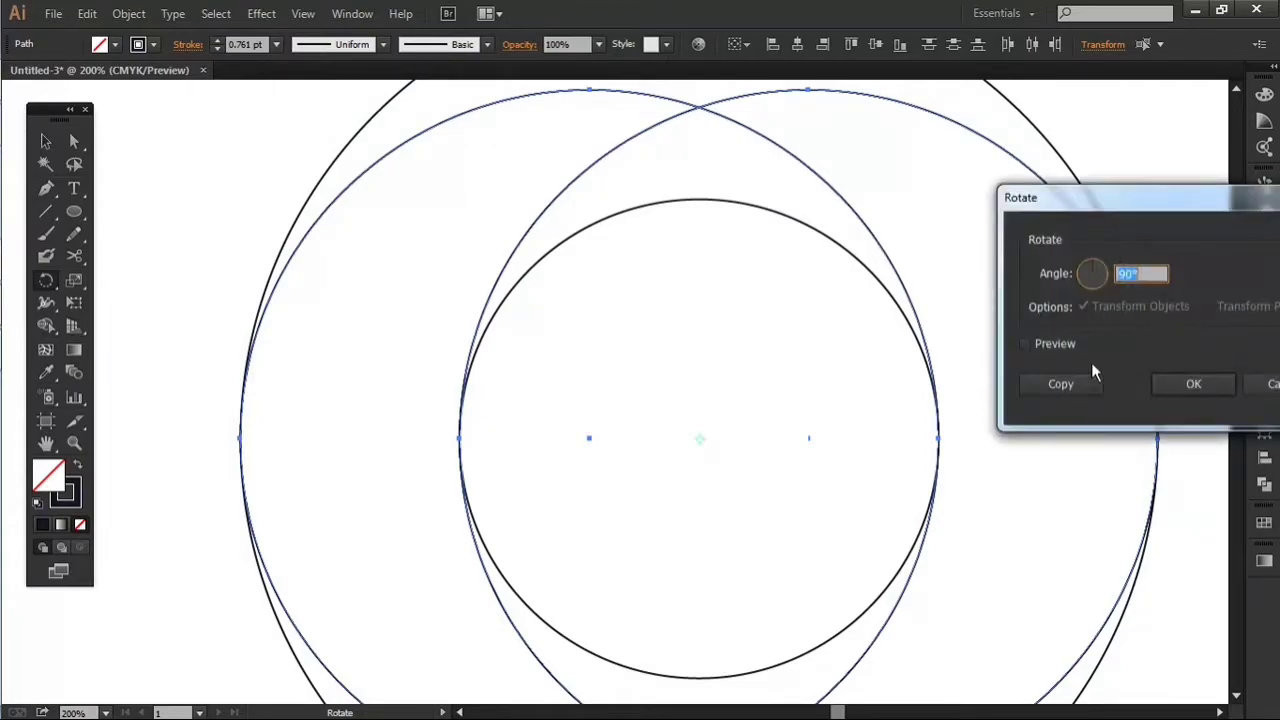
{"action": "left_click", "coordinate": [1190, 386]}
{"action": "scroll", "coordinate": [977, 346], "scroll_direction": "up", "scroll_amount": 5}
{"action": "key", "text": "v"}
{"action": "left_click", "coordinate": [985, 186]}
Step: Place a spare duplicate of the complete circle design outside the artboard, to its right
{"action": "scroll", "coordinate": [820, 184], "scroll_direction": "down", "scroll_amount": 4}
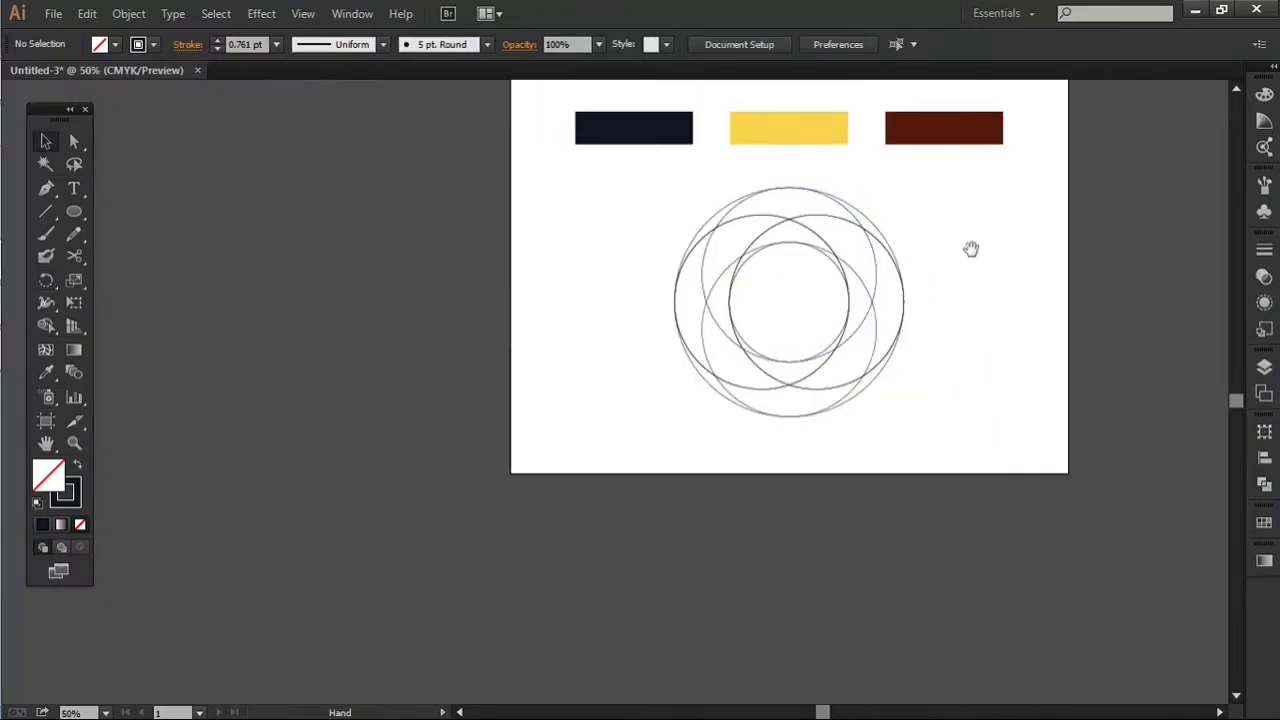
{"action": "left_click_drag", "start_coordinate": [971, 249], "coordinate": [874, 394]}
{"action": "scroll", "coordinate": [874, 394], "scroll_direction": "up", "scroll_amount": 1}
{"action": "left_click_drag", "start_coordinate": [897, 320], "coordinate": [917, 392]}
{"action": "scroll", "coordinate": [605, 425], "scroll_direction": "down", "scroll_amount": 2}
{"action": "left_click", "coordinate": [688, 429]}
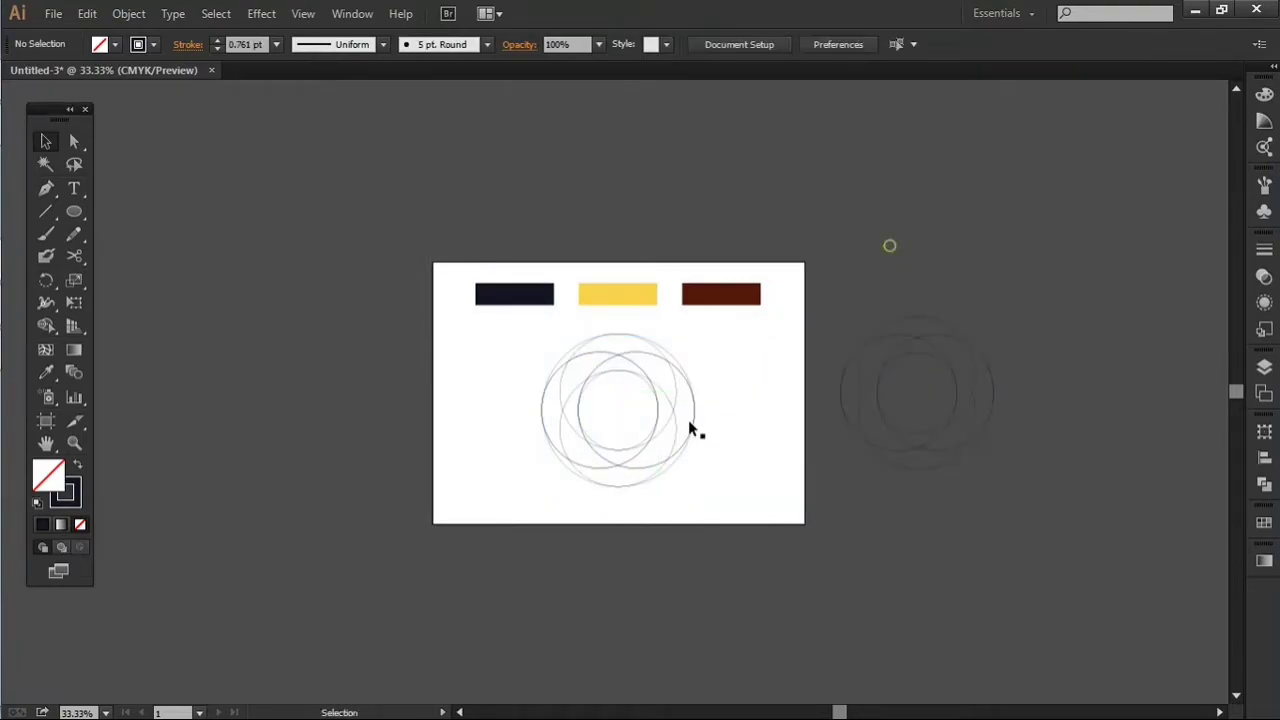
Step: Select all circles of the artboard design and merge the regions of the left crescent into one curved blade with Shape Builder
{"action": "scroll", "coordinate": [680, 433], "scroll_direction": "up", "scroll_amount": 2}
{"action": "left_click_drag", "start_coordinate": [788, 291], "coordinate": [403, 500]}
{"action": "scroll", "coordinate": [648, 424], "scroll_direction": "up", "scroll_amount": 1}
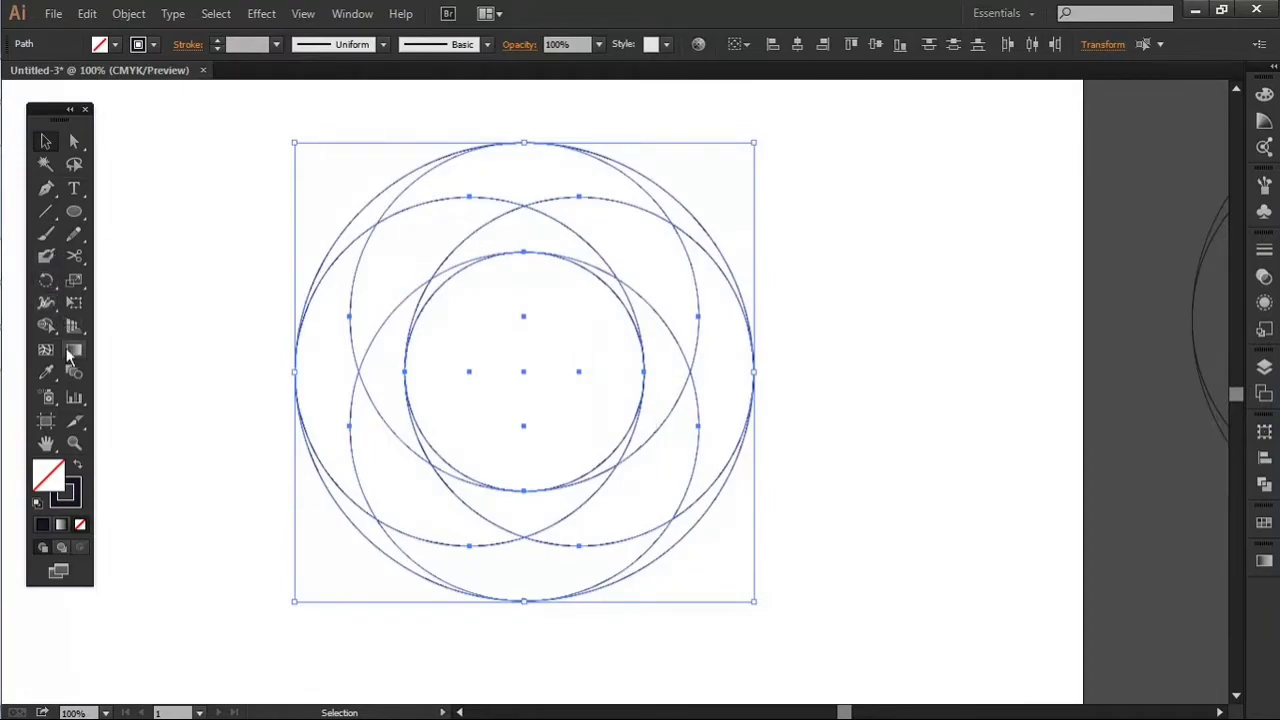
{"action": "left_click", "coordinate": [49, 323]}
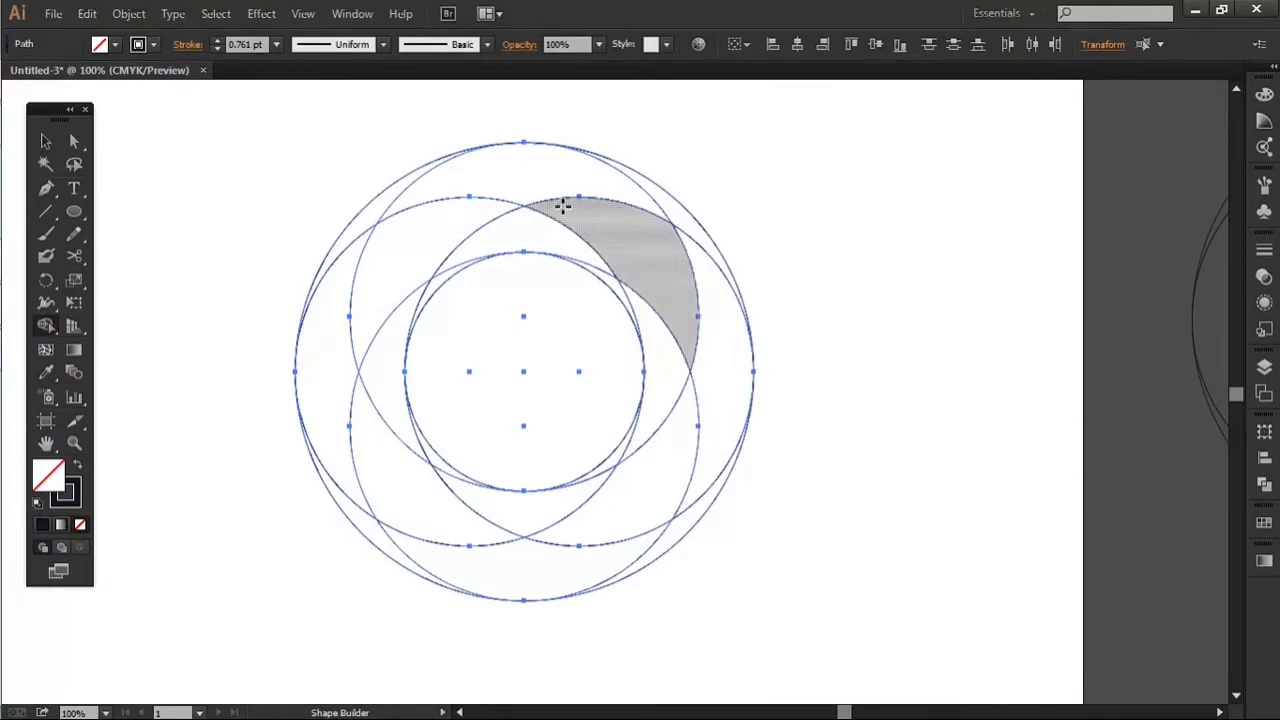
{"action": "left_click_drag", "start_coordinate": [584, 226], "coordinate": [740, 309]}
{"action": "scroll", "coordinate": [750, 318], "scroll_direction": "up", "scroll_amount": 1}
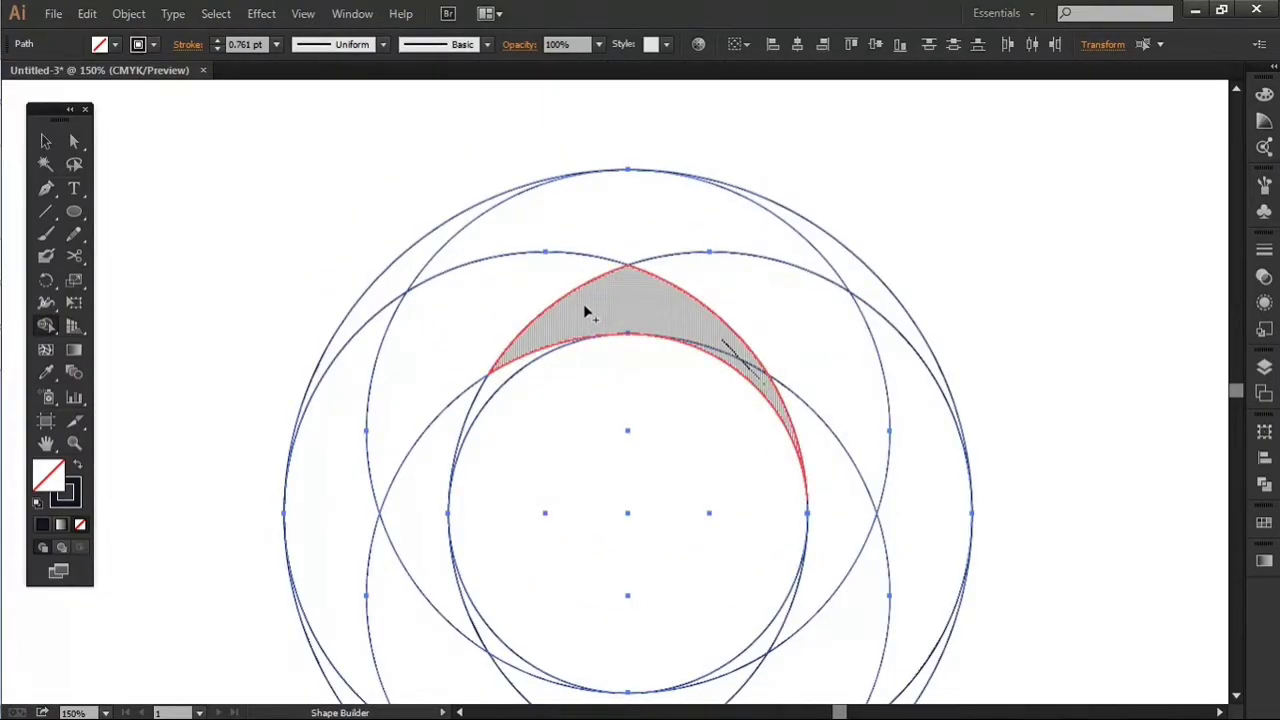
{"action": "mouse_move", "coordinate": [588, 300]}
{"action": "left_mouse_down"}
{"action": "mouse_move", "coordinate": [376, 380]}
{"action": "mouse_move", "coordinate": [394, 372]}
{"action": "mouse_move", "coordinate": [361, 398]}
{"action": "left_mouse_up"}
{"action": "scroll", "coordinate": [366, 398], "scroll_direction": "down", "scroll_amount": 3}
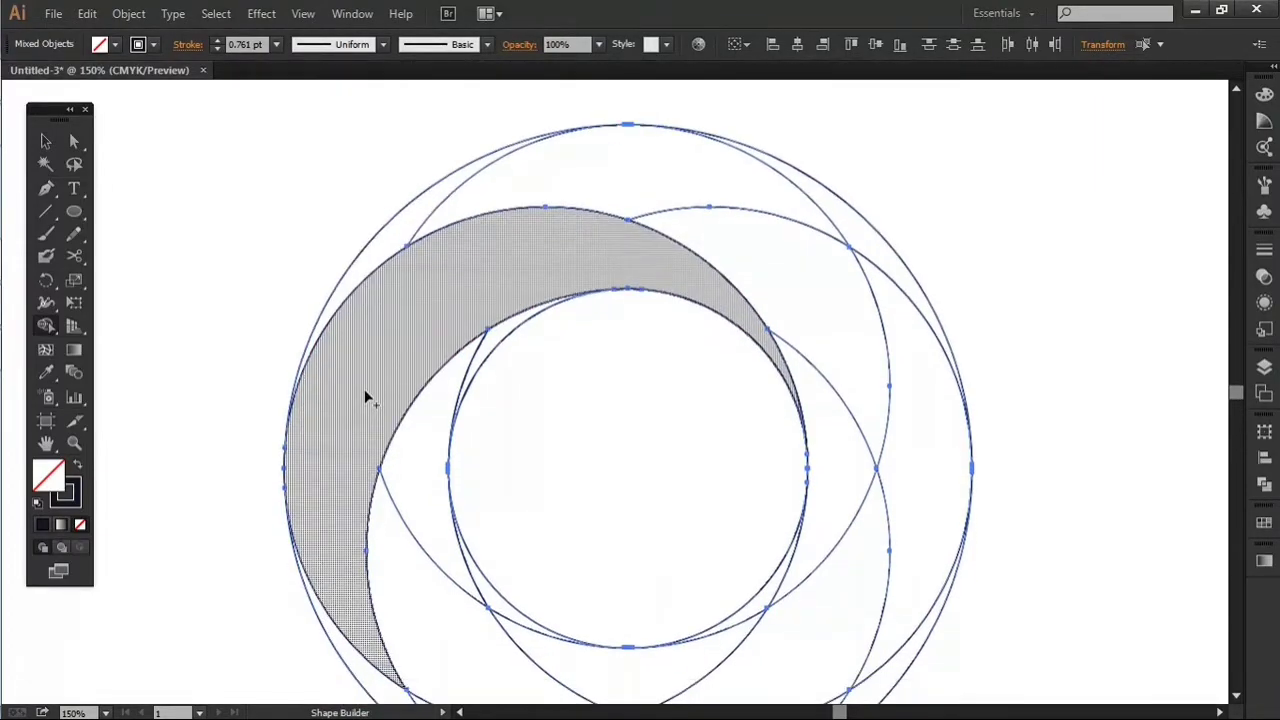
{"action": "scroll", "coordinate": [368, 540], "scroll_direction": "down", "scroll_amount": 1}
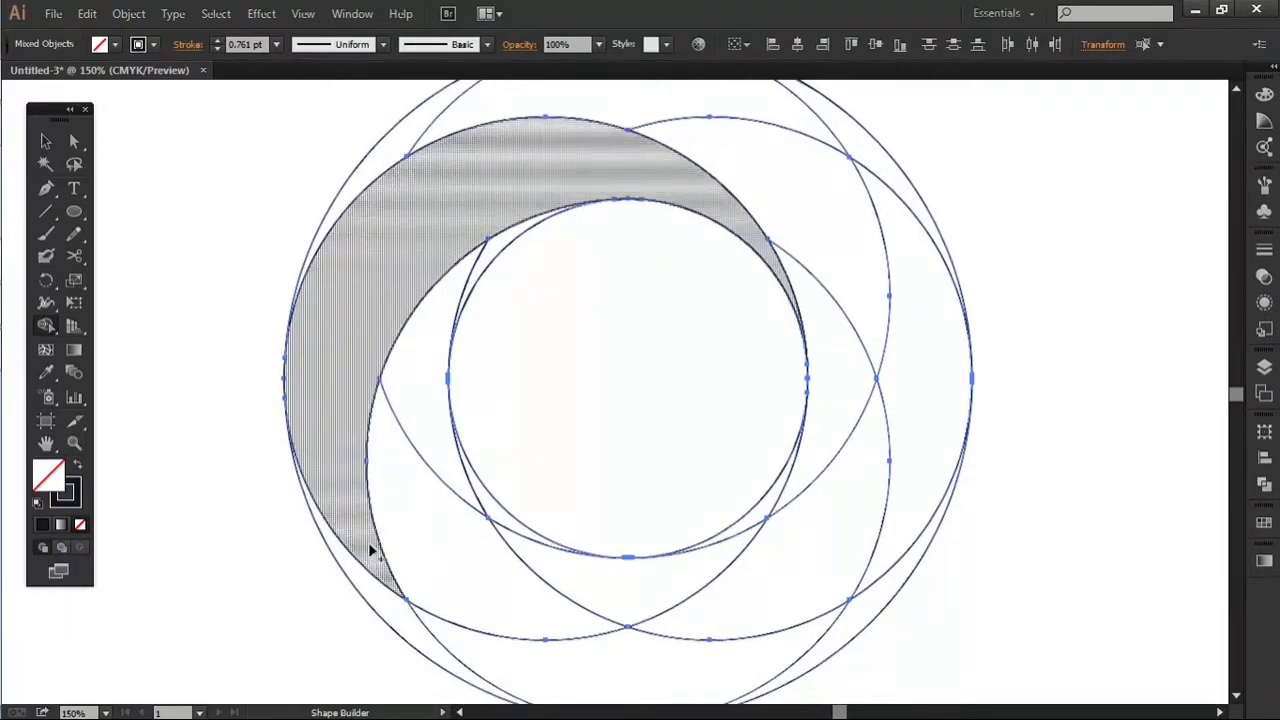
{"action": "left_click_drag", "start_coordinate": [369, 545], "coordinate": [385, 600]}
Step: Merge the regions along the inner right side and top of the design into a second curved blade
{"action": "scroll", "coordinate": [613, 187], "scroll_direction": "up", "scroll_amount": 3}
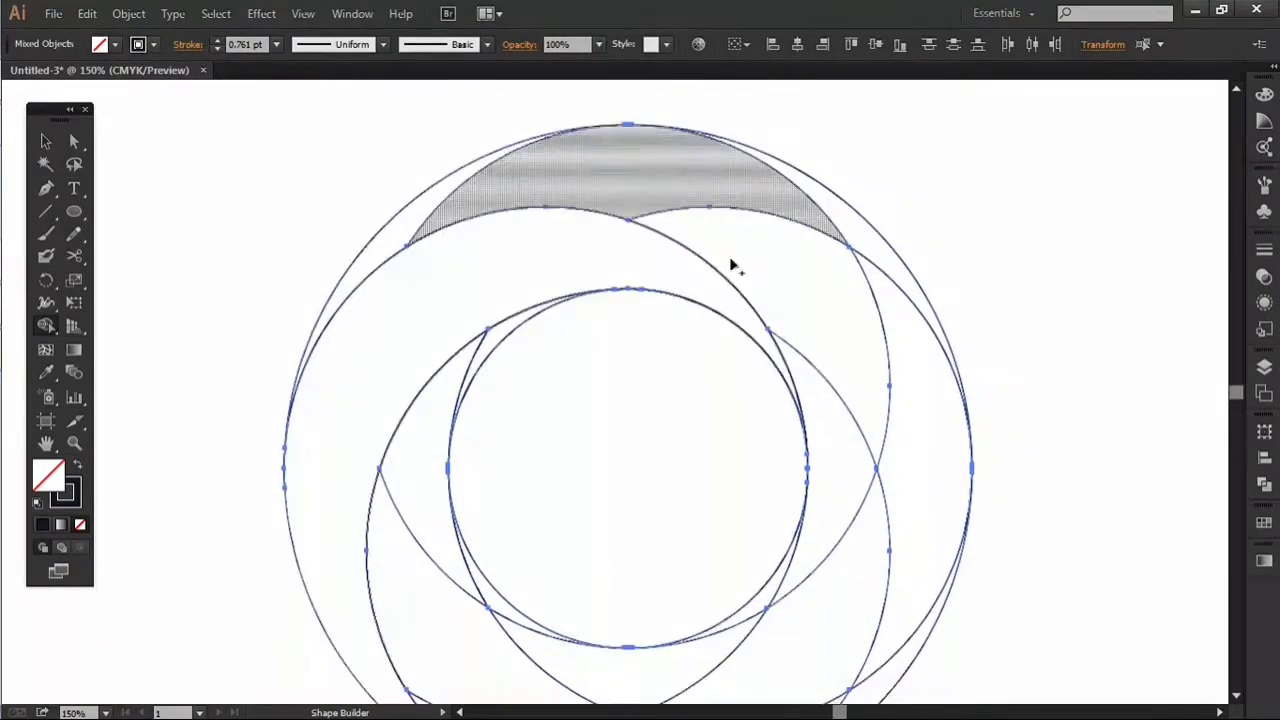
{"action": "left_click_drag", "start_coordinate": [770, 590], "coordinate": [798, 559]}
{"action": "left_click_drag", "start_coordinate": [843, 426], "coordinate": [835, 315]}
{"action": "left_click_drag", "start_coordinate": [760, 231], "coordinate": [733, 178]}
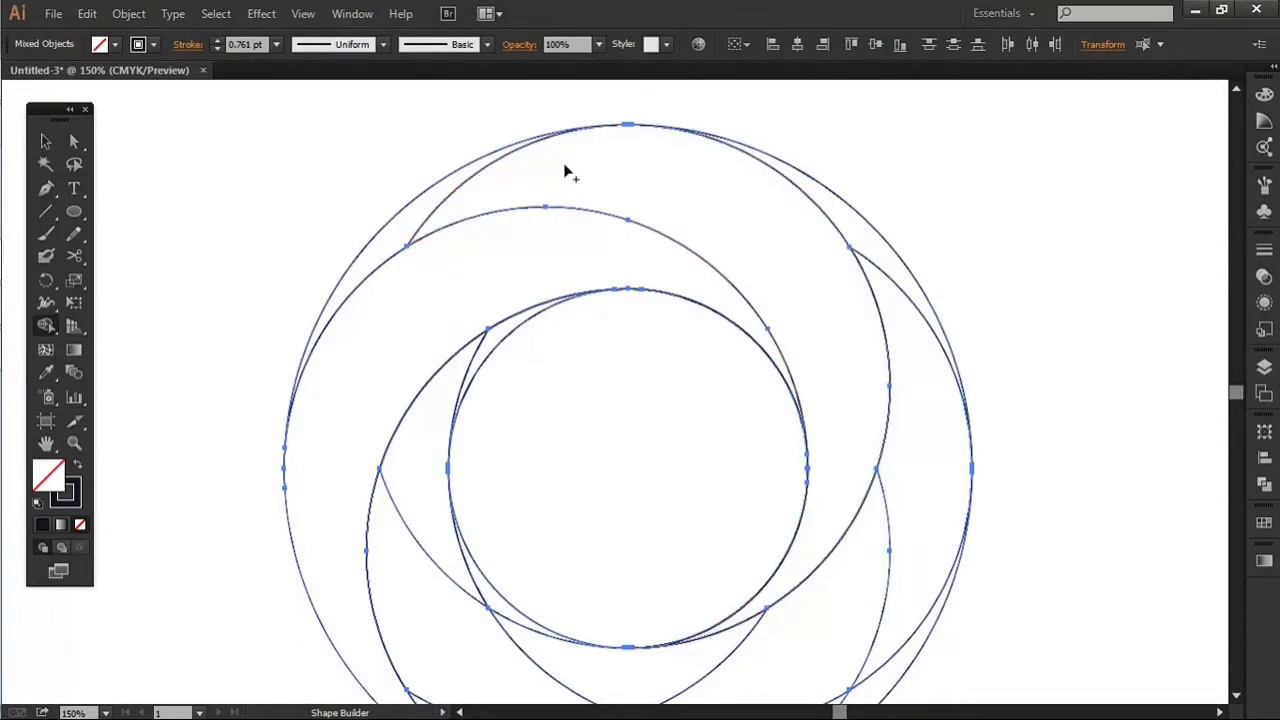
{"action": "left_click_drag", "start_coordinate": [477, 188], "coordinate": [428, 201]}
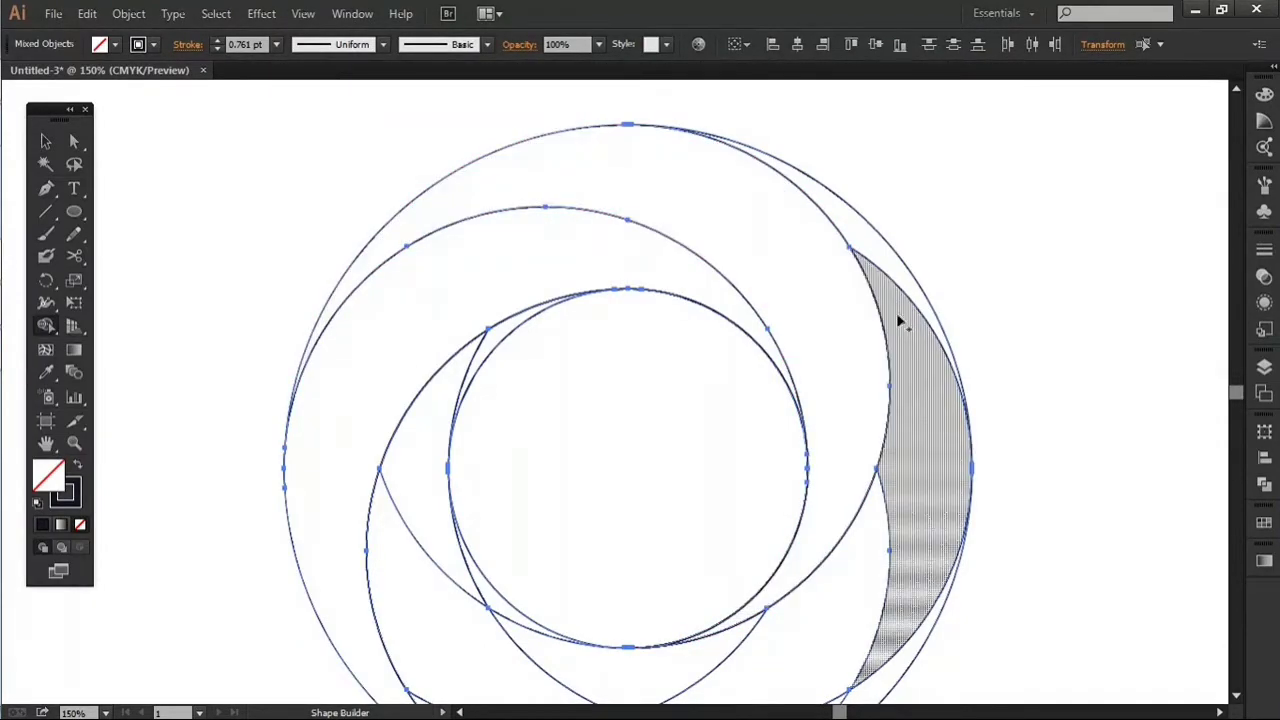
Step: Merge the remaining regions into the right and bottom blades to complete the four-blade swirl, and deselect it
{"action": "scroll", "coordinate": [737, 591], "scroll_direction": "down", "scroll_amount": 2}
{"action": "scroll", "coordinate": [640, 570], "scroll_direction": "down", "scroll_amount": 2}
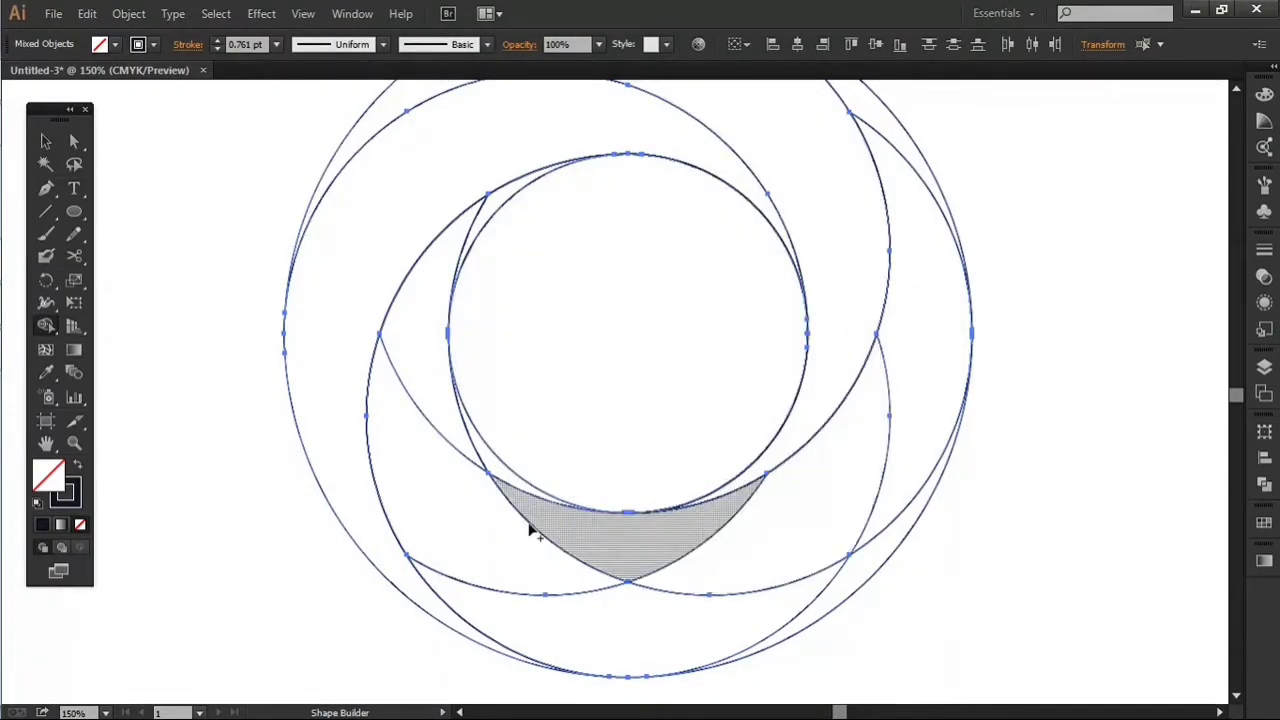
{"action": "mouse_move", "coordinate": [510, 488]}
{"action": "left_mouse_down"}
{"action": "mouse_move", "coordinate": [684, 532]}
{"action": "mouse_move", "coordinate": [861, 505]}
{"action": "mouse_move", "coordinate": [890, 487]}
{"action": "mouse_move", "coordinate": [921, 163]}
{"action": "left_mouse_up"}
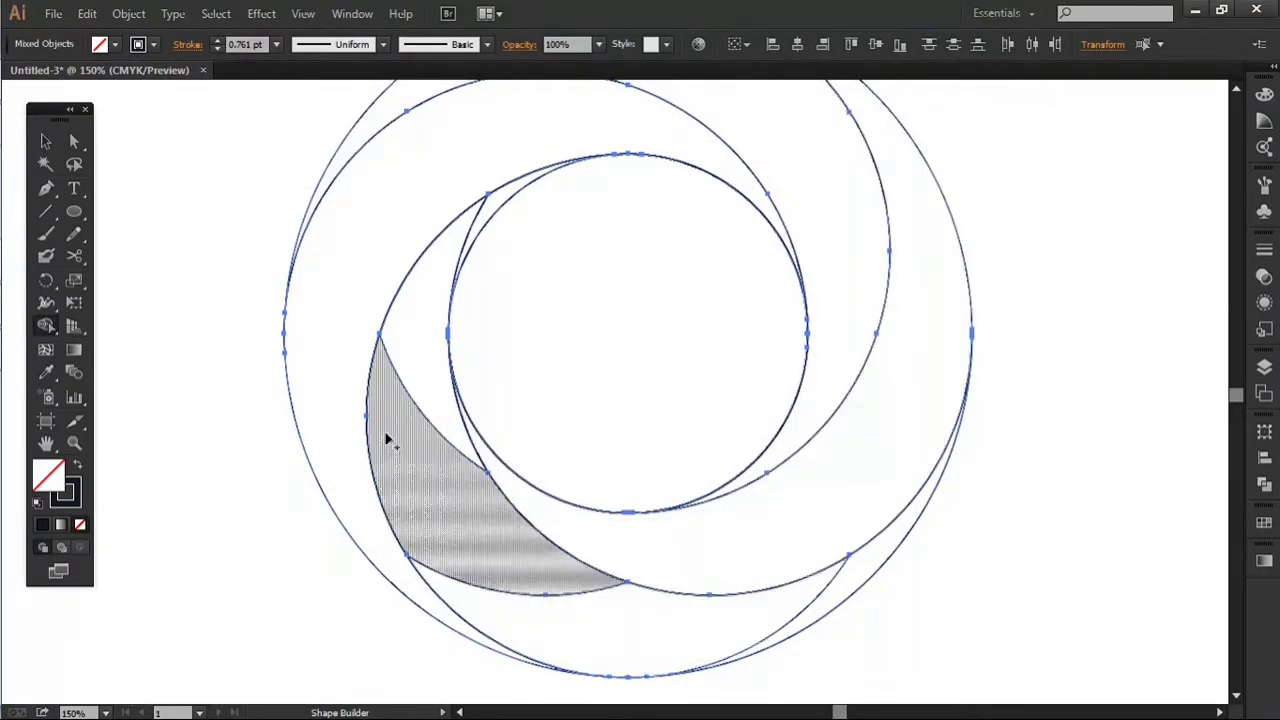
{"action": "mouse_move", "coordinate": [491, 217]}
{"action": "left_mouse_down"}
{"action": "mouse_move", "coordinate": [460, 243]}
{"action": "mouse_move", "coordinate": [452, 391]}
{"action": "mouse_move", "coordinate": [434, 405]}
{"action": "mouse_move", "coordinate": [450, 508]}
{"action": "mouse_move", "coordinate": [509, 592]}
{"action": "mouse_move", "coordinate": [816, 620]}
{"action": "left_mouse_up"}
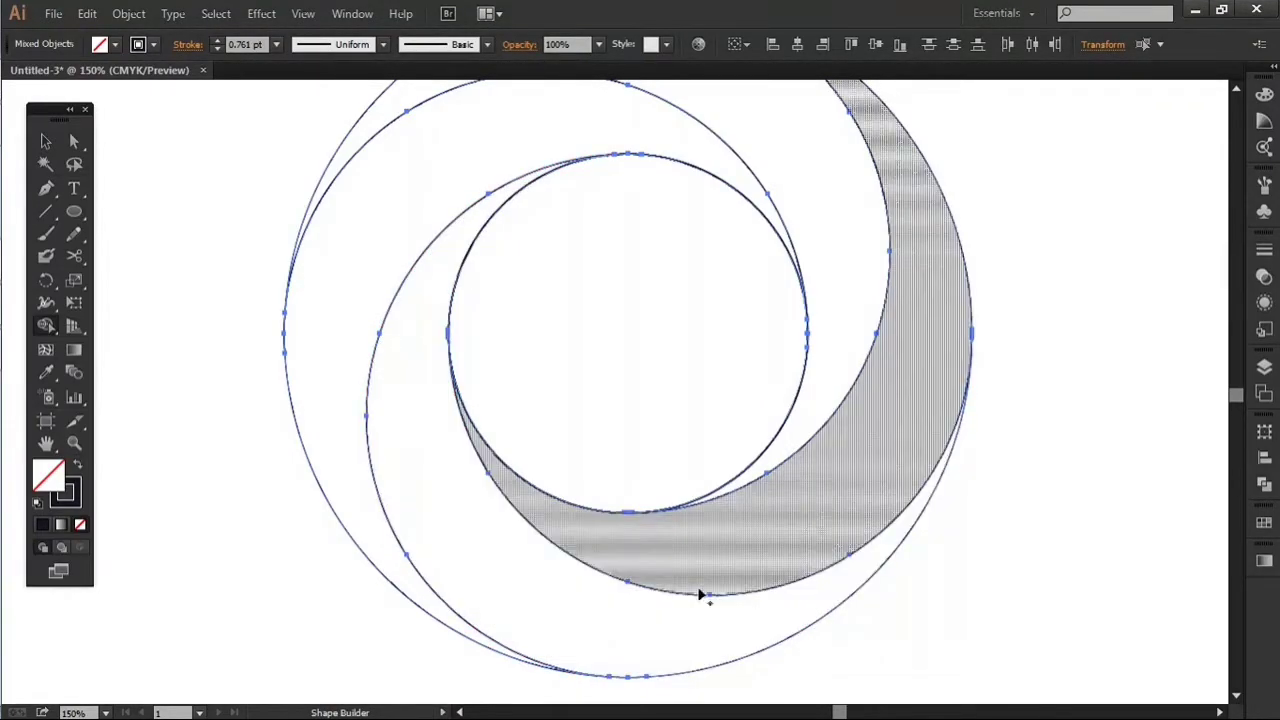
{"action": "scroll", "coordinate": [630, 602], "scroll_direction": "down", "scroll_amount": 2}
{"action": "left_click_drag", "start_coordinate": [827, 473], "coordinate": [740, 507]}
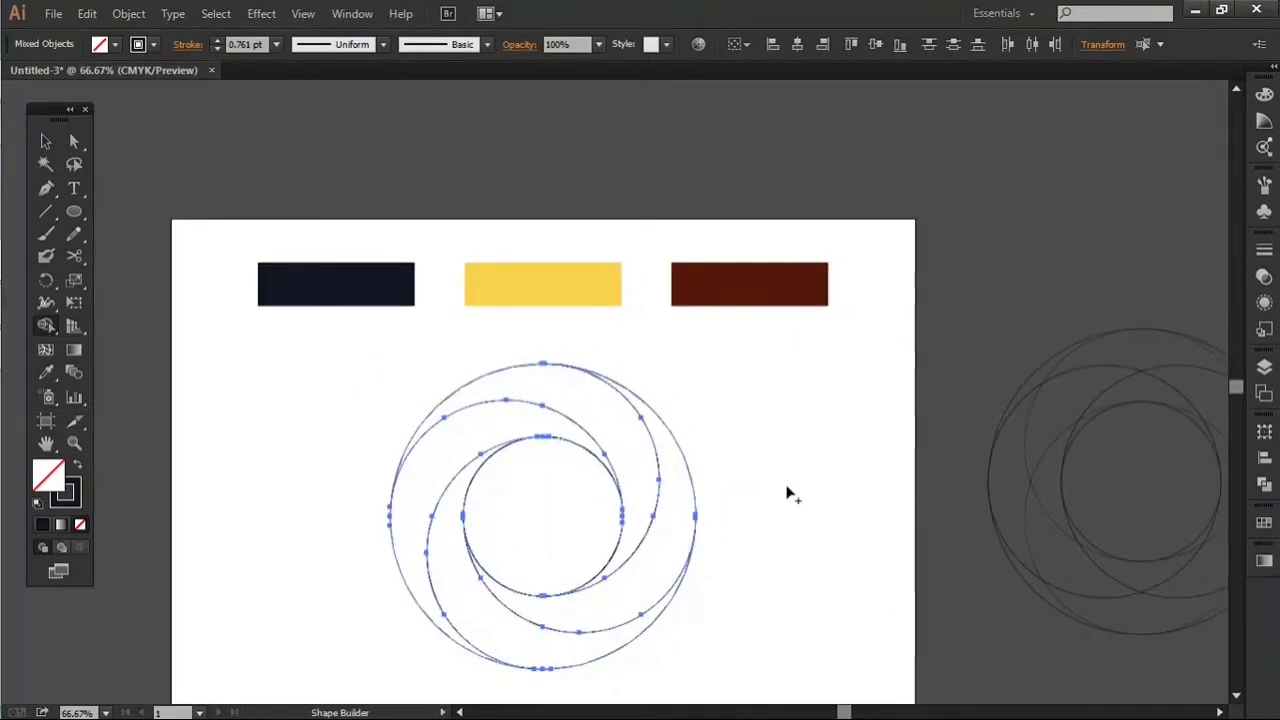
{"action": "key", "text": "v"}
{"action": "left_click", "coordinate": [782, 465]}
{"action": "scroll", "coordinate": [765, 490], "scroll_direction": "down", "scroll_amount": 2}
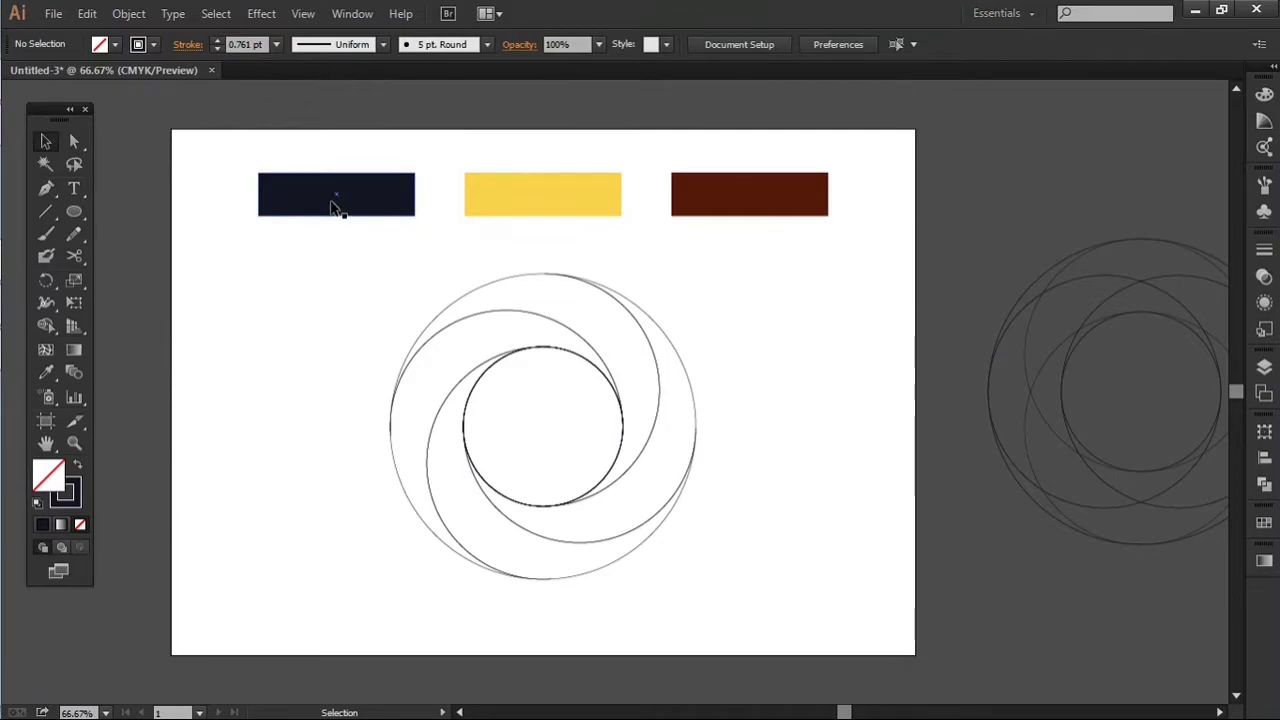
Step: Save the navy, yellow and dark red fills of the three colour bars as swatches
{"action": "left_click", "coordinate": [333, 205]}
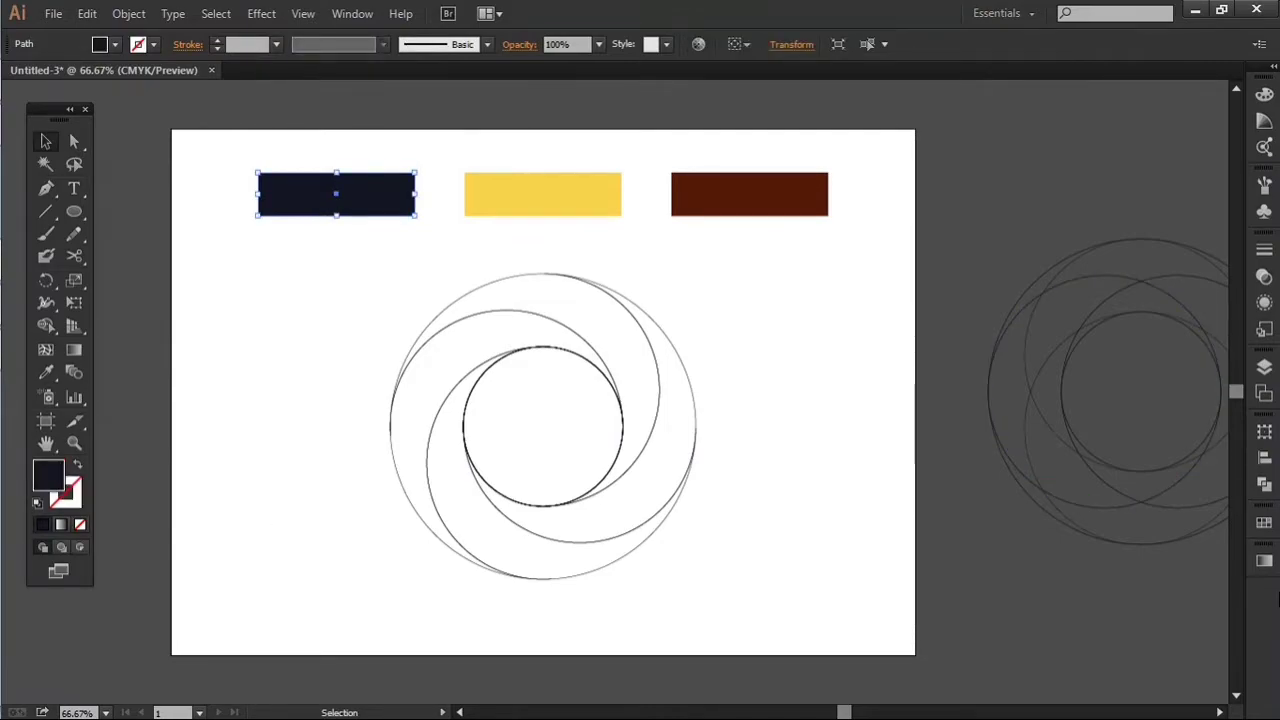
{"action": "left_click", "coordinate": [1264, 525]}
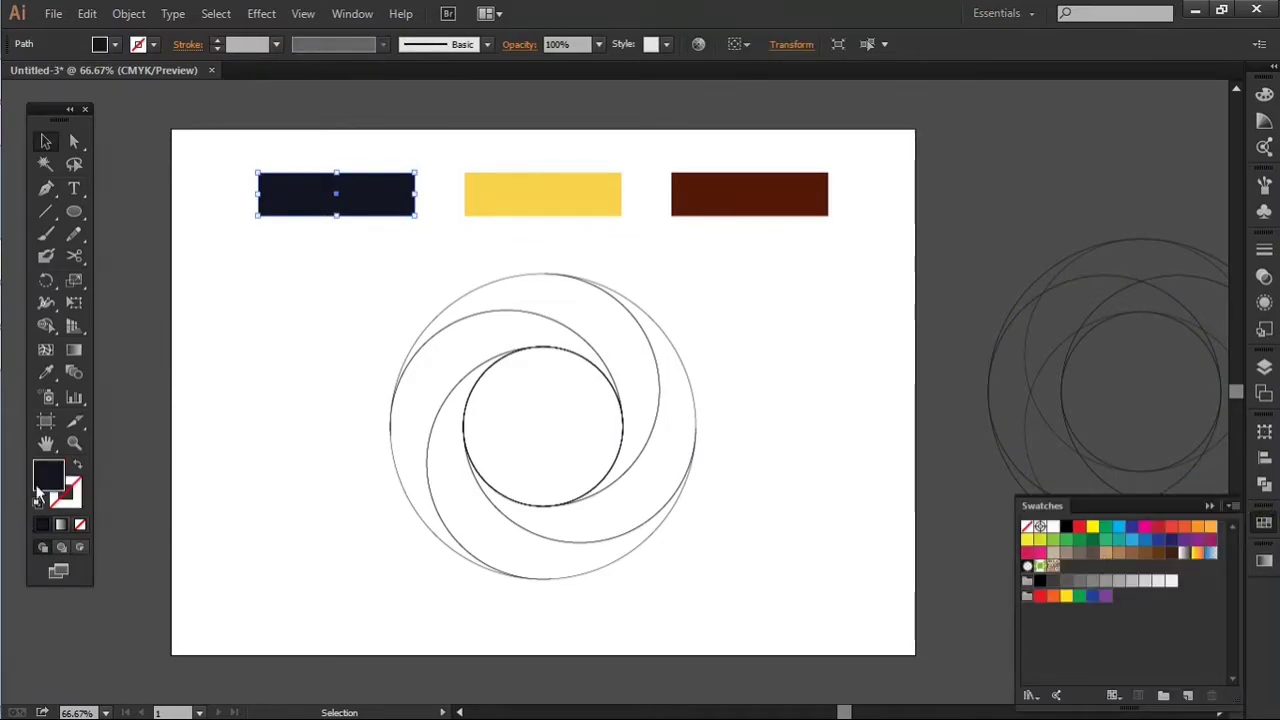
{"action": "left_click_drag", "start_coordinate": [52, 478], "coordinate": [1066, 566]}
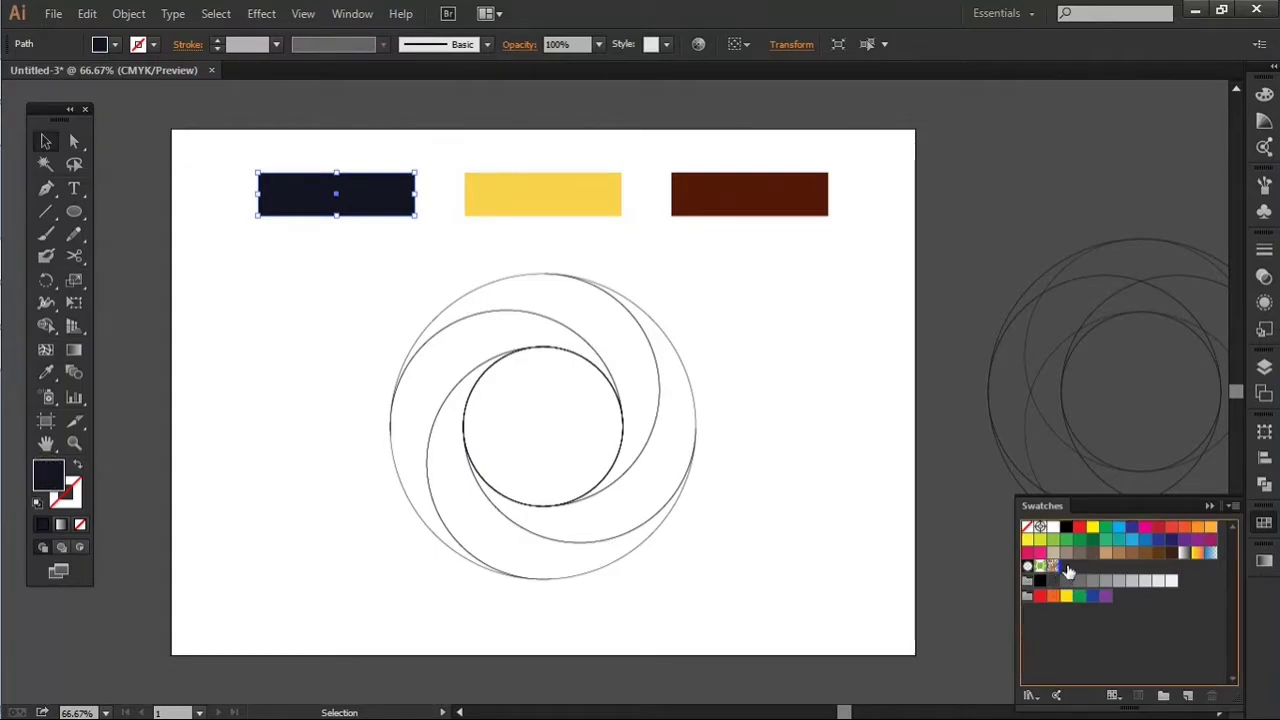
{"action": "left_click", "coordinate": [582, 206]}
{"action": "left_click_drag", "start_coordinate": [50, 482], "coordinate": [1085, 567]}
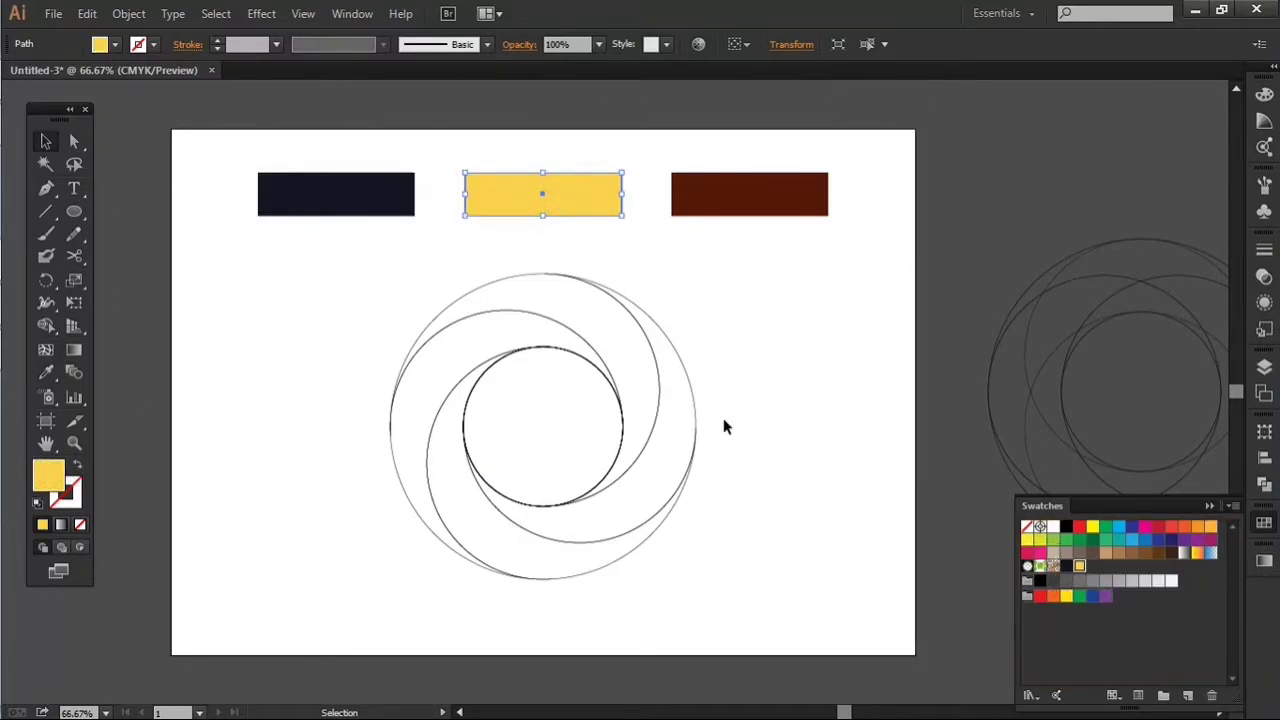
{"action": "left_click", "coordinate": [725, 188]}
{"action": "left_click_drag", "start_coordinate": [809, 555], "coordinate": [1096, 570]}
{"action": "left_click", "coordinate": [817, 437]}
Step: Place a spare duplicate of the four-blade swirl outline outside the artboard, to its left
{"action": "scroll", "coordinate": [688, 397], "scroll_direction": "up", "scroll_amount": 1}
{"action": "scroll", "coordinate": [689, 400], "scroll_direction": "down", "scroll_amount": 3}
{"action": "left_click_drag", "start_coordinate": [448, 330], "coordinate": [780, 525]}
{"action": "left_click_drag", "start_coordinate": [655, 422], "coordinate": [370, 421]}
{"action": "left_click", "coordinate": [847, 426]}
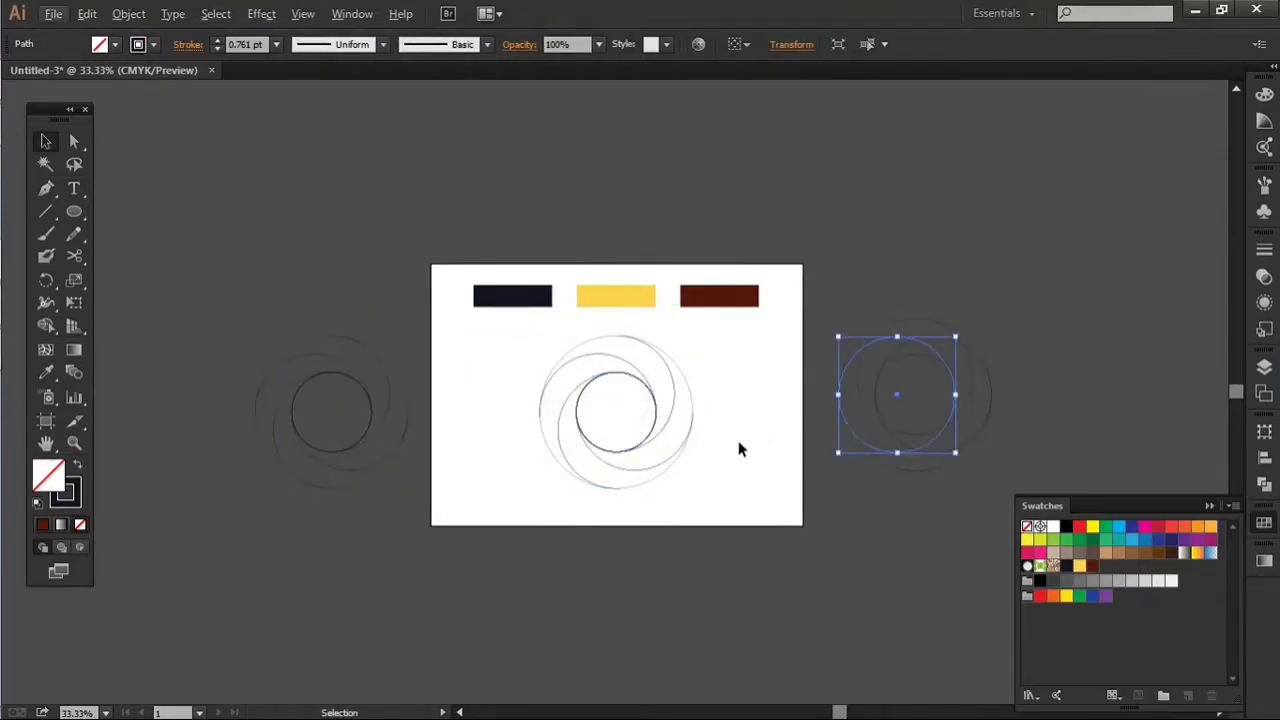
{"action": "left_click", "coordinate": [732, 445]}
Step: Swap the left blade's fill and stroke, and fill the blade with a linear white-to-black gradient at 0°
{"action": "scroll", "coordinate": [728, 443], "scroll_direction": "up", "scroll_amount": 2}
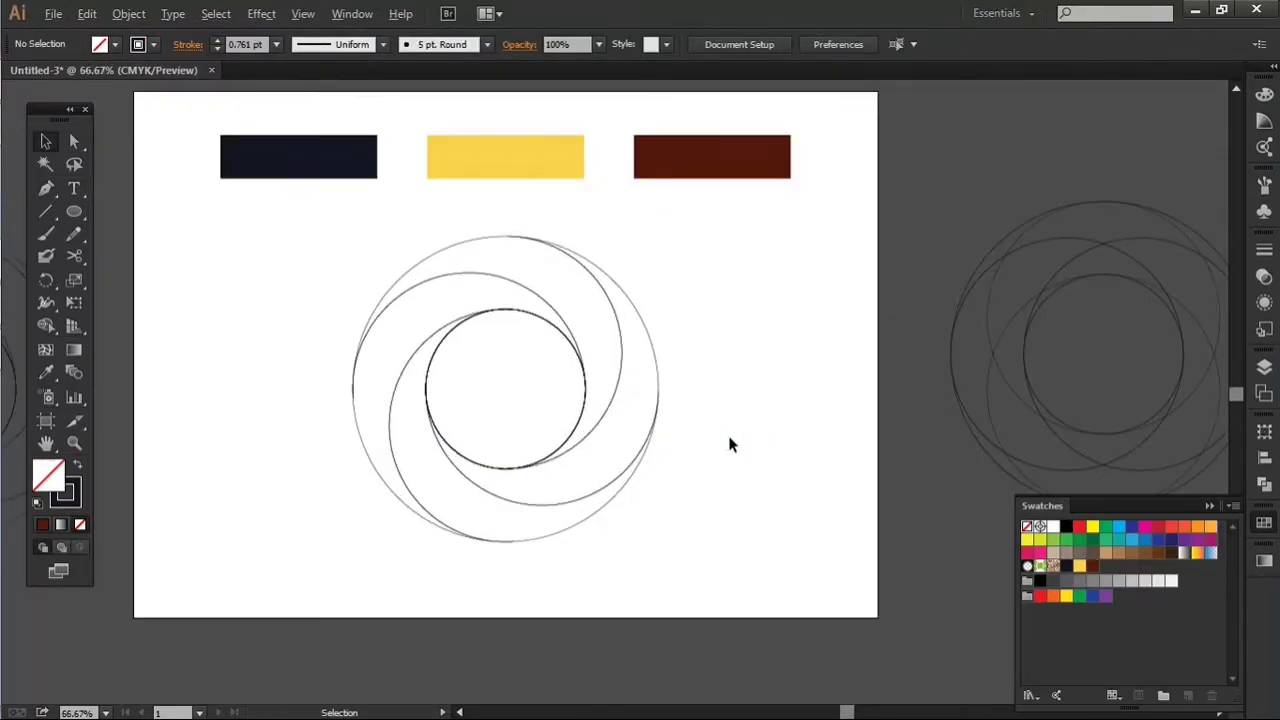
{"action": "left_click", "coordinate": [525, 289]}
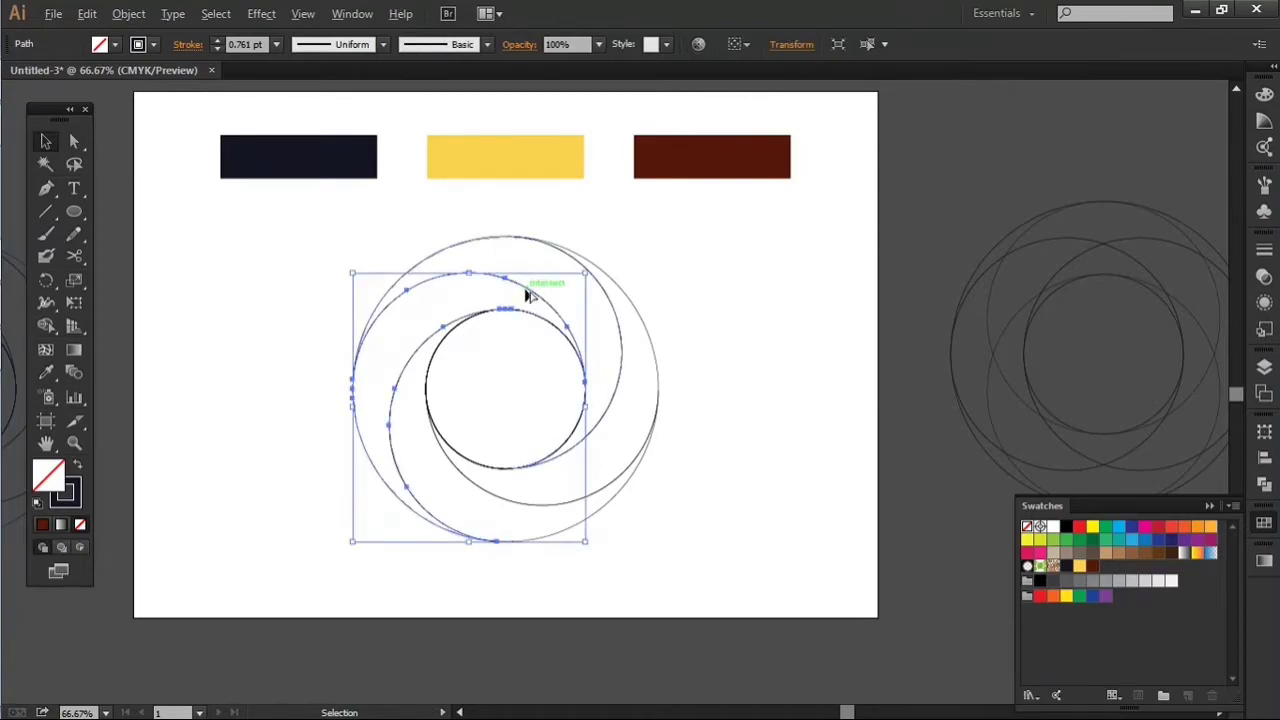
{"action": "scroll", "coordinate": [524, 288], "scroll_direction": "up", "scroll_amount": 1}
{"action": "key", "text": "shift+x"}
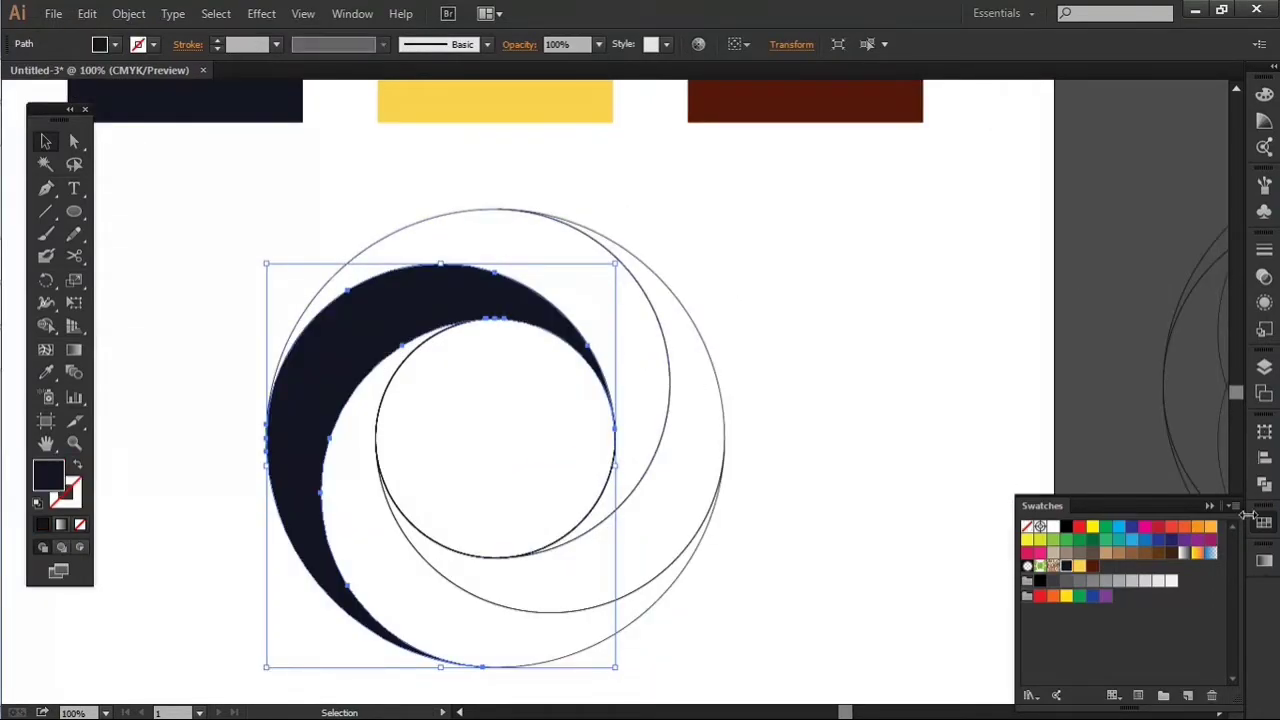
{"action": "left_click", "coordinate": [1268, 563]}
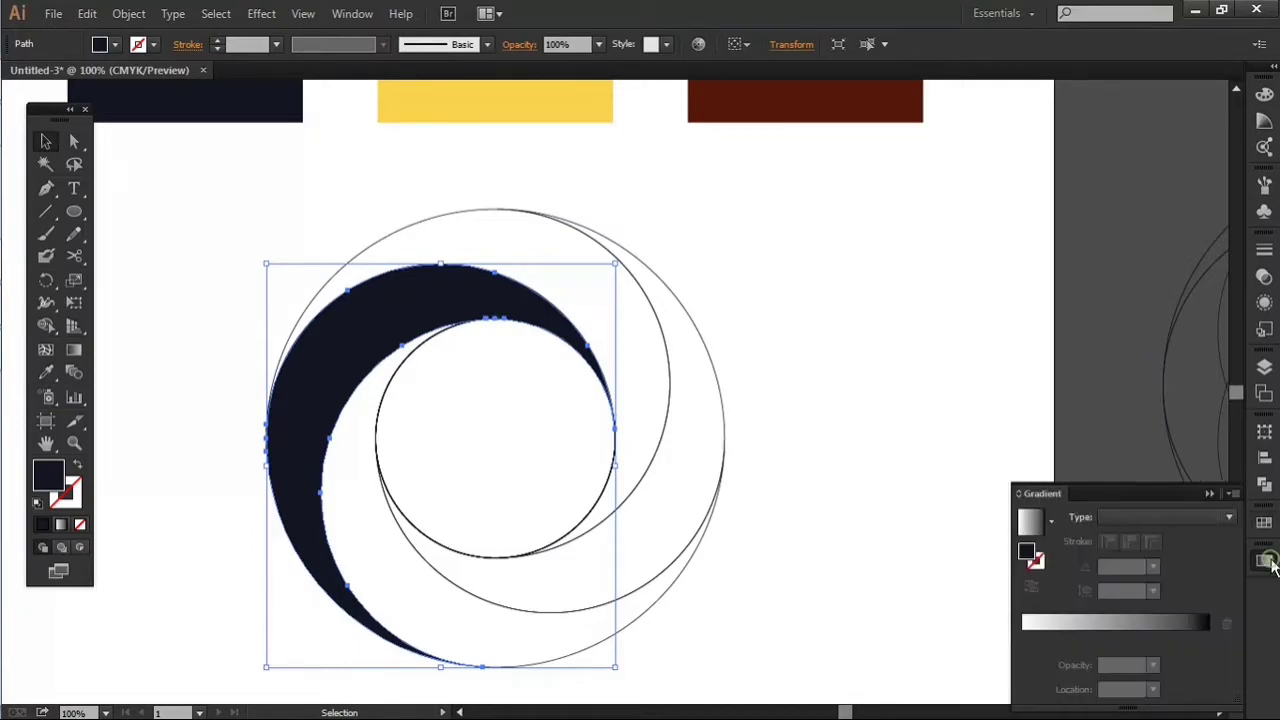
{"action": "left_click", "coordinate": [1149, 624]}
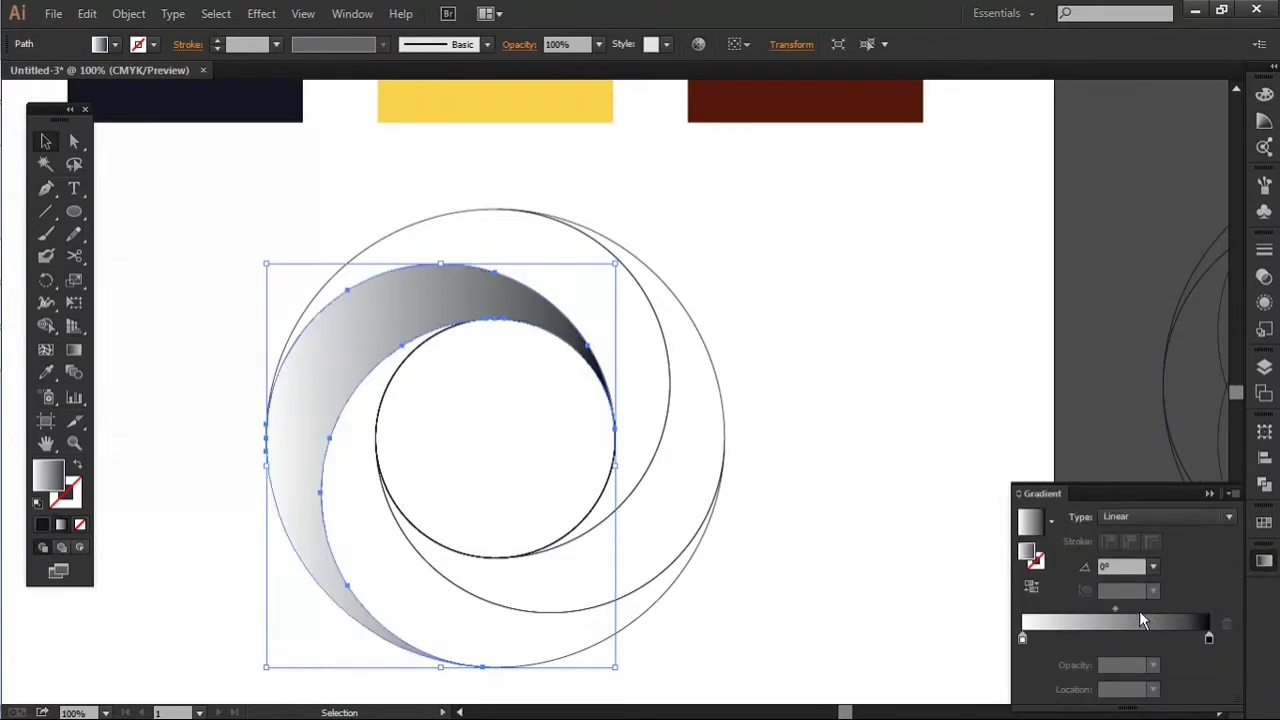
Step: Copy the left blade's gradient fill to the right, top and bottom blades with the Eyedropper
{"action": "left_click", "coordinate": [519, 612]}
{"action": "key", "text": "i"}
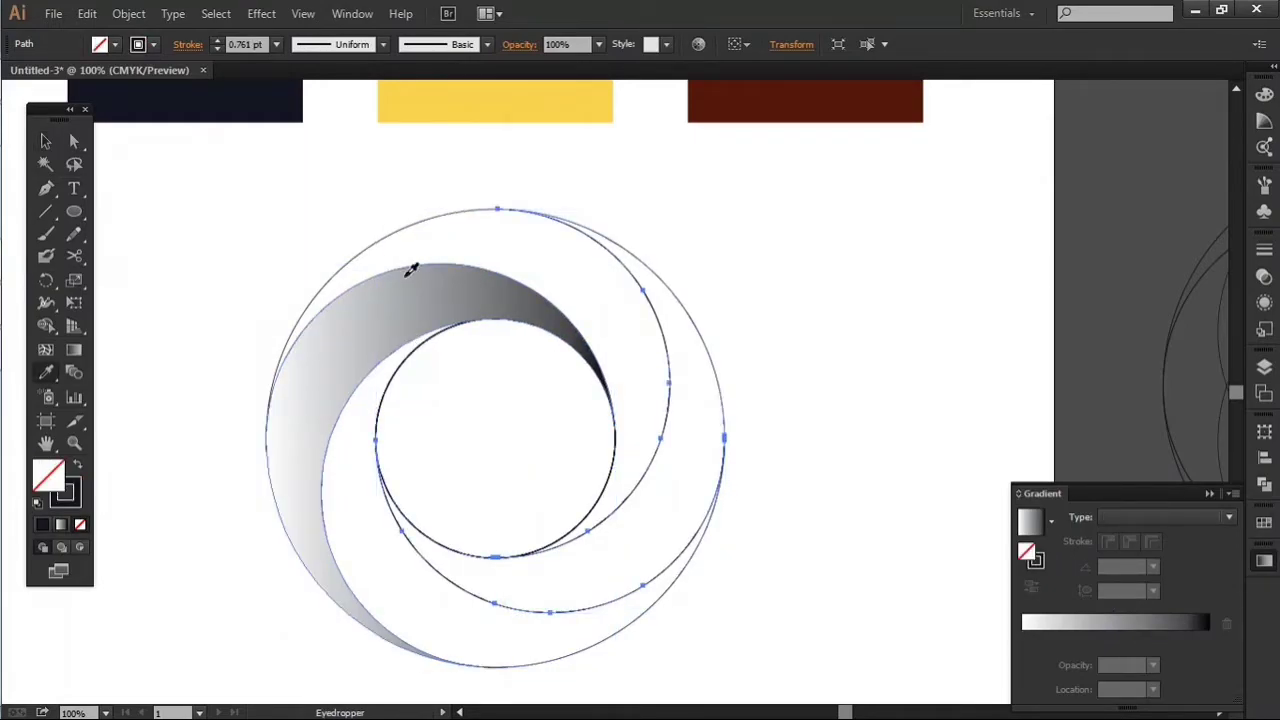
{"action": "left_click", "coordinate": [411, 278]}
{"action": "key", "text": "v"}
{"action": "left_click", "coordinate": [457, 329]}
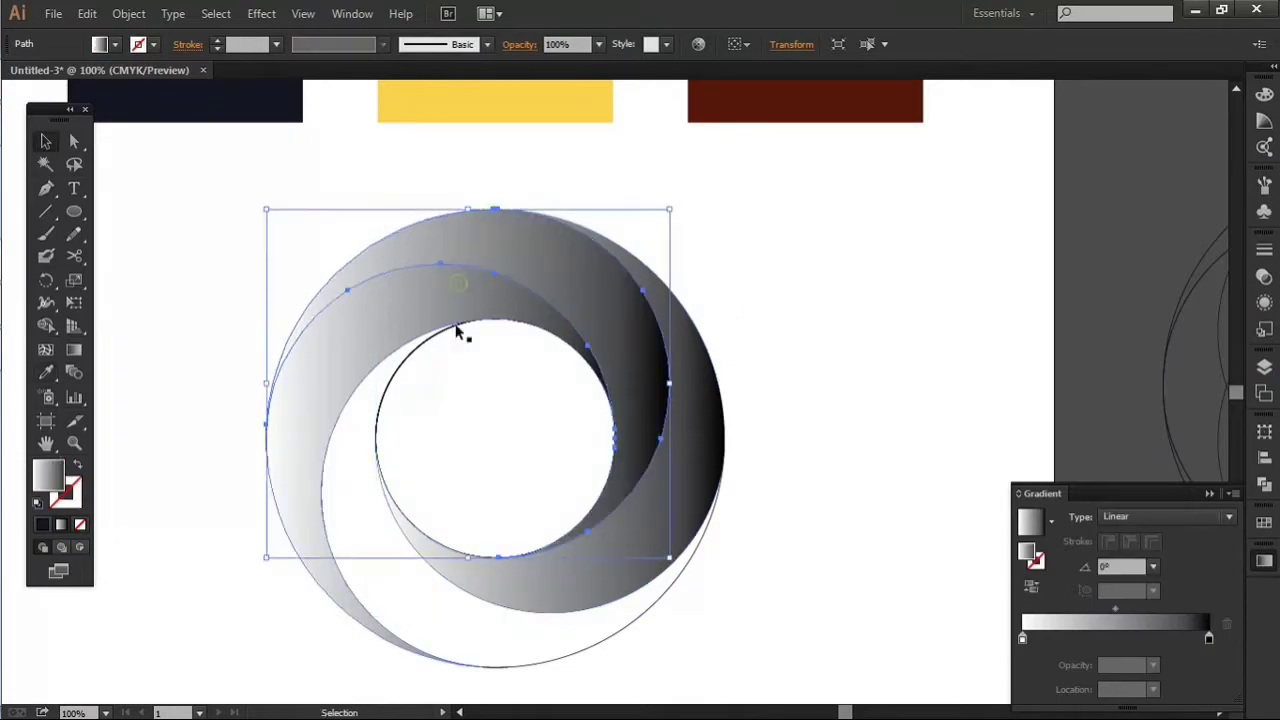
{"action": "left_click", "coordinate": [548, 668]}
{"action": "key", "text": "i"}
{"action": "left_click", "coordinate": [306, 420]}
{"action": "key", "text": "v"}
{"action": "left_click", "coordinate": [234, 427]}
{"action": "left_click_drag", "start_coordinate": [235, 421], "coordinate": [294, 453]}
{"action": "left_click", "coordinate": [303, 413], "text": "shift"}
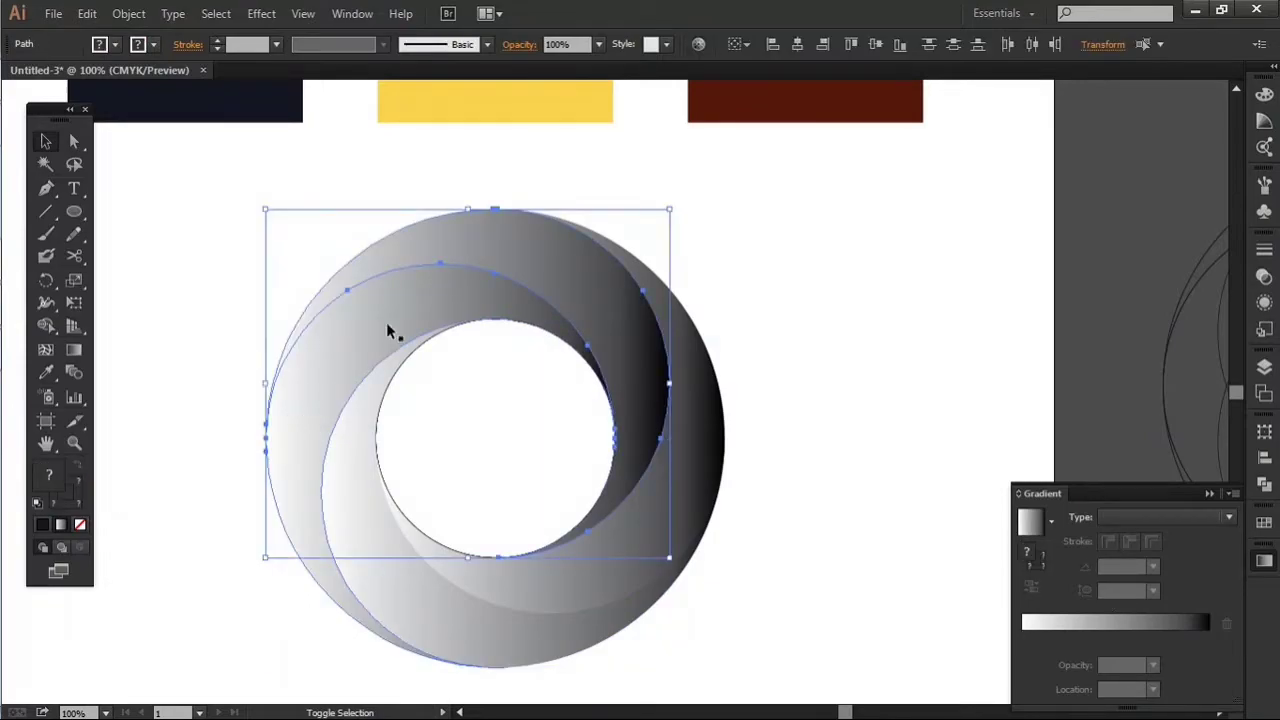
{"action": "left_click", "coordinate": [488, 240]}
{"action": "left_click", "coordinate": [874, 240]}
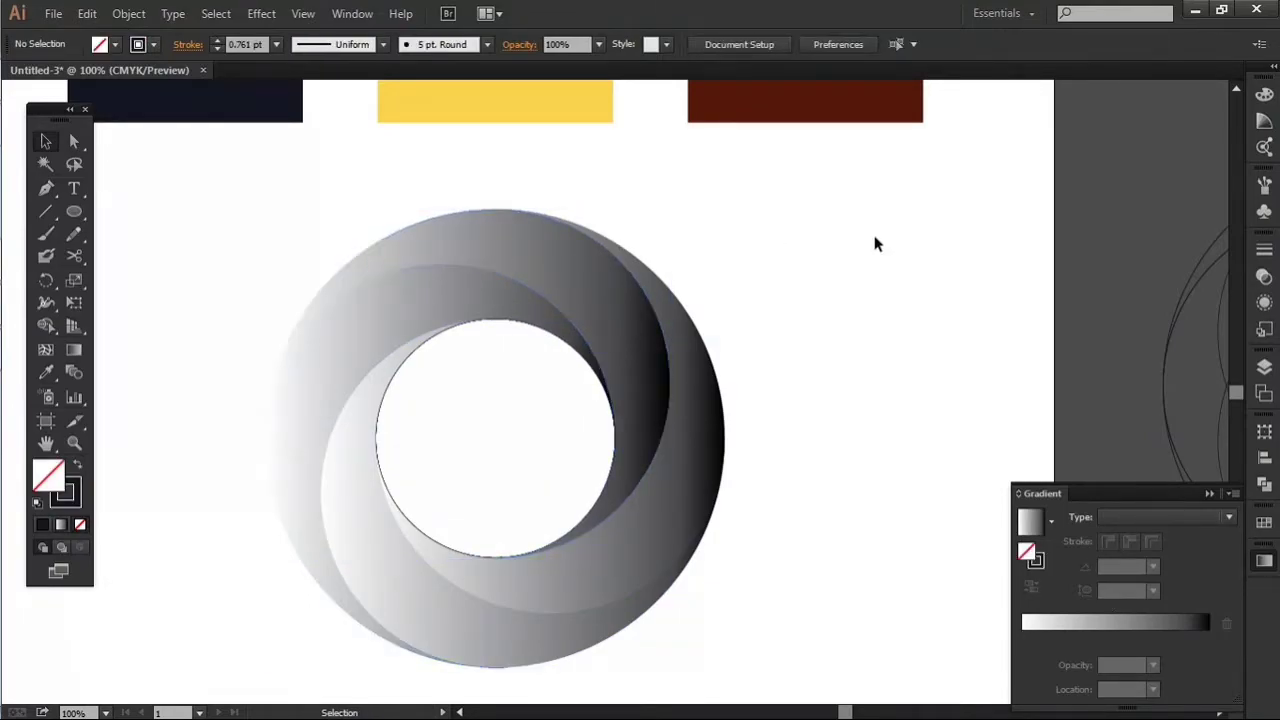
{"action": "left_click", "coordinate": [448, 549]}
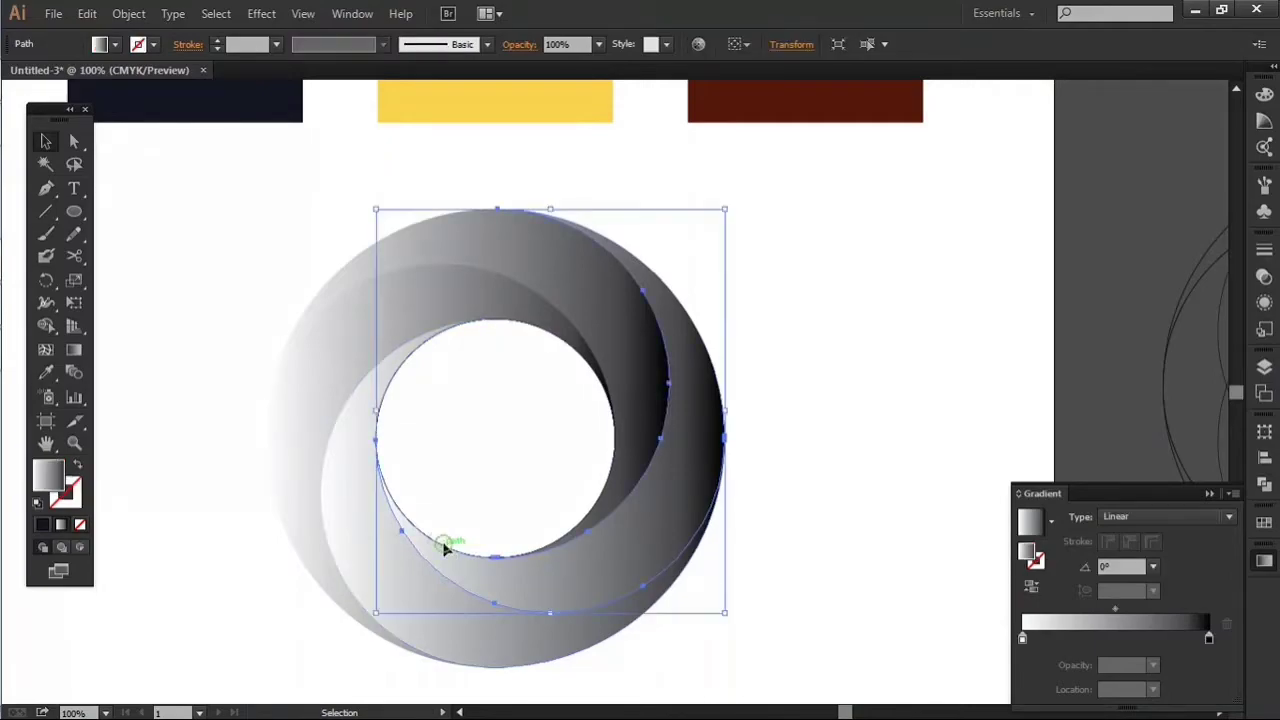
{"action": "scroll", "coordinate": [443, 548], "scroll_direction": "up", "scroll_amount": 6}
{"action": "left_click", "coordinate": [455, 507]}
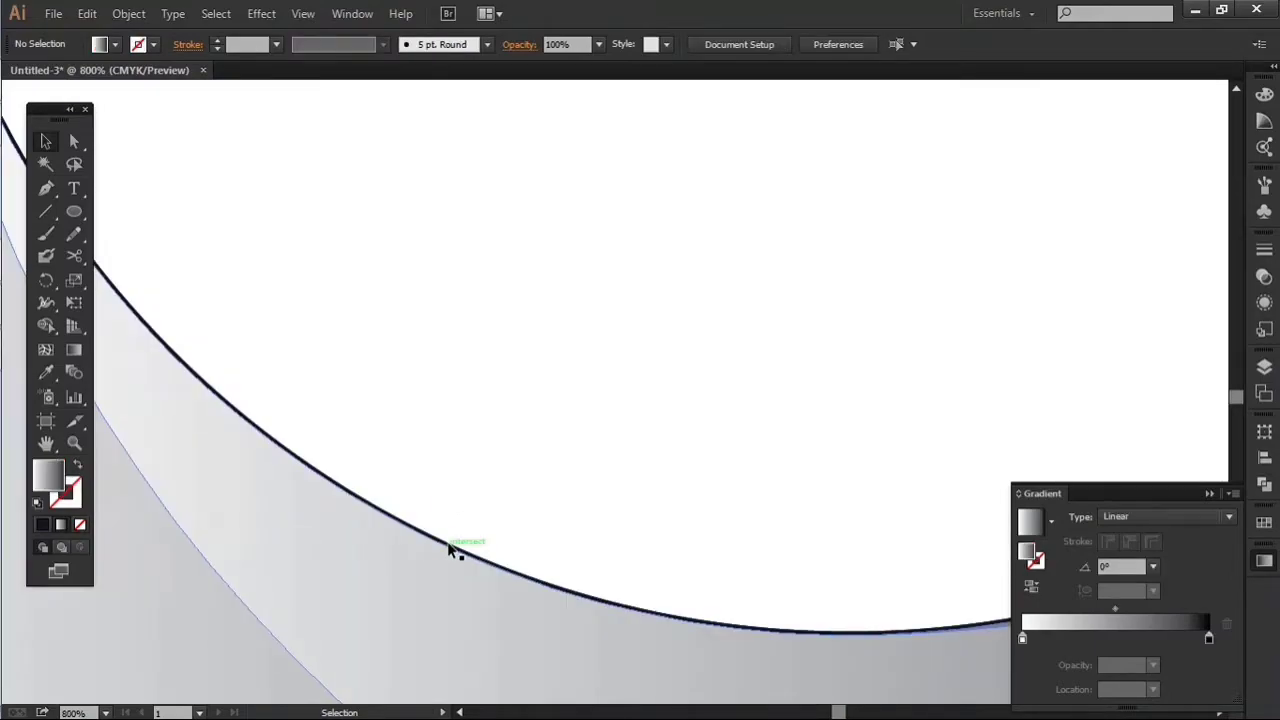
{"action": "left_click_drag", "start_coordinate": [449, 549], "coordinate": [472, 455]}
{"action": "scroll", "coordinate": [472, 455], "scroll_direction": "down", "scroll_amount": 5}
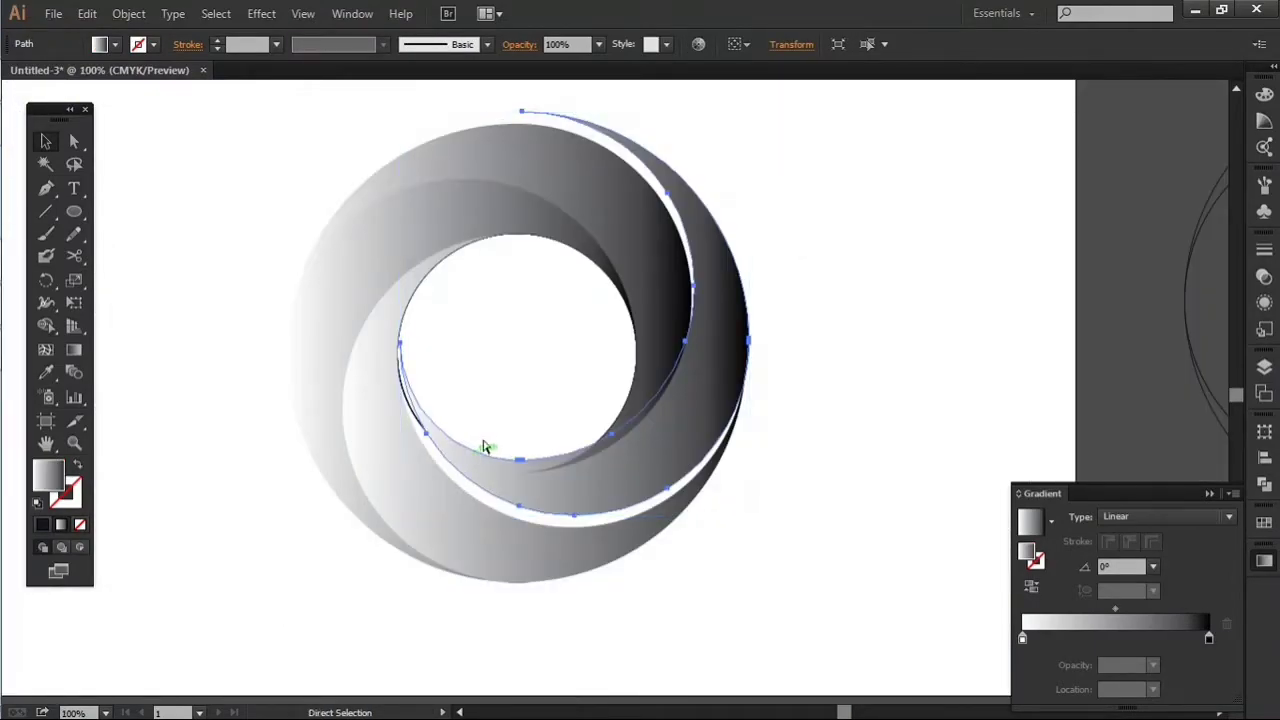
{"action": "key", "text": "ctrl+z"}
{"action": "left_click", "coordinate": [484, 405]}
Step: Select all four gradient blades and move them together off the leftover outlines, towards the artboard's lower-left corner
{"action": "left_click", "coordinate": [387, 230]}
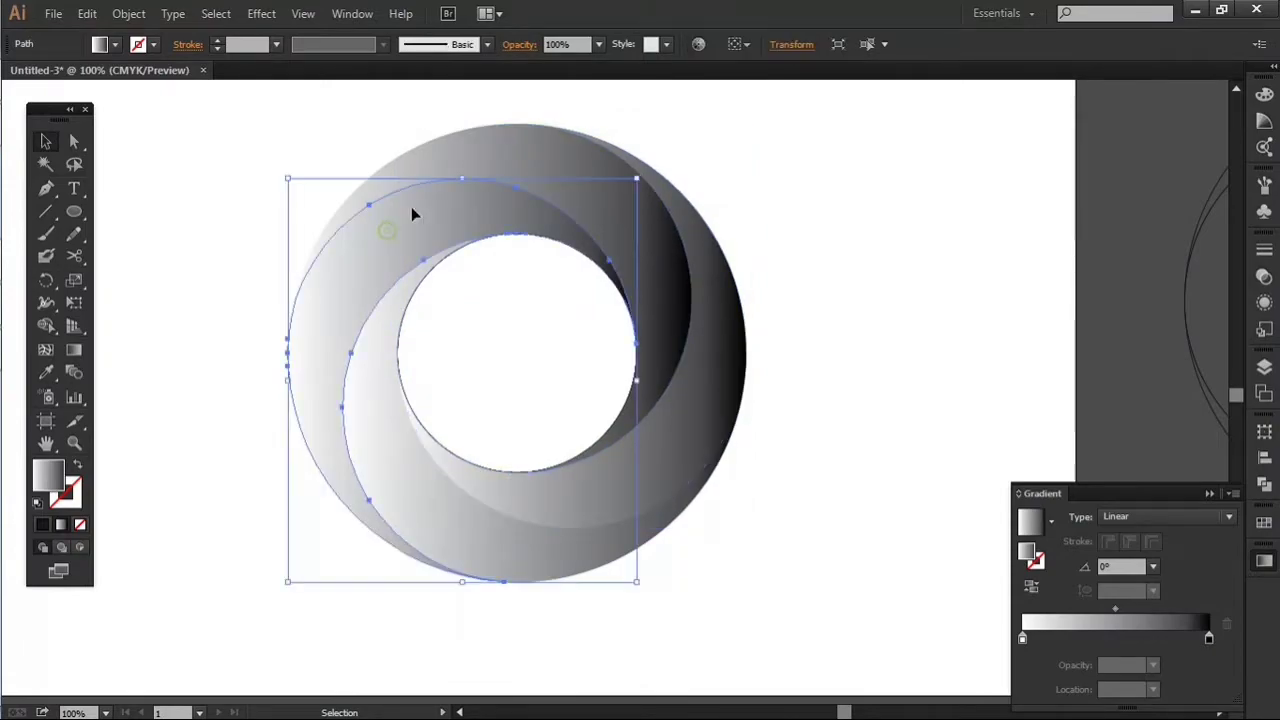
{"action": "left_click", "coordinate": [525, 152], "text": "shift"}
{"action": "left_click", "coordinate": [723, 380], "text": "shift"}
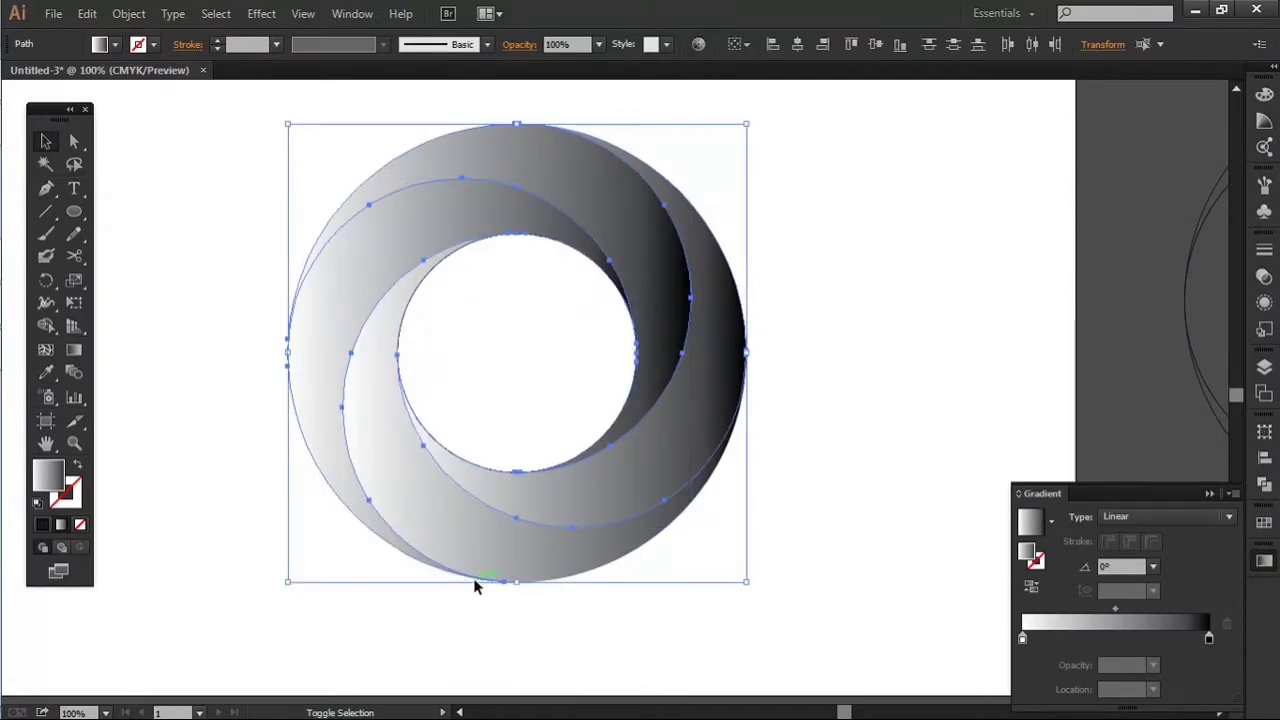
{"action": "scroll", "coordinate": [484, 535], "scroll_direction": "down", "scroll_amount": 2}
{"action": "left_click_drag", "start_coordinate": [465, 553], "coordinate": [285, 711]}
Step: Delete the leftover central circle and stray outlines from the artboard
{"action": "left_click_drag", "start_coordinate": [419, 320], "coordinate": [605, 460]}
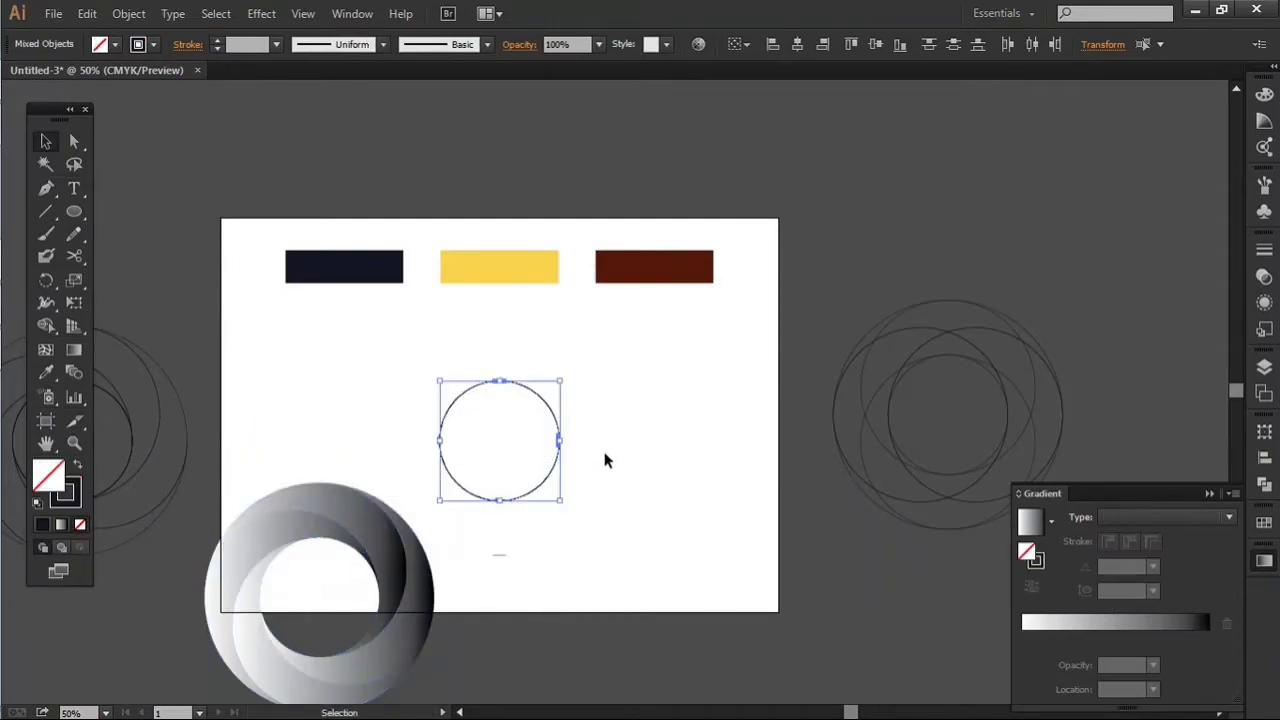
{"action": "key", "text": "Delete"}
{"action": "left_click_drag", "start_coordinate": [366, 317], "coordinate": [703, 694]}
{"action": "left_click", "coordinate": [490, 496]}
{"action": "left_click_drag", "start_coordinate": [488, 496], "coordinate": [566, 630]}
{"action": "key", "text": "Delete"}
Step: Move the four-blade gradient swirl back to the middle of the artboard, below the colour bars
{"action": "left_click_drag", "start_coordinate": [507, 483], "coordinate": [240, 660]}
{"action": "left_click_drag", "start_coordinate": [331, 557], "coordinate": [522, 410]}
{"action": "left_click", "coordinate": [698, 410]}
{"action": "scroll", "coordinate": [515, 382], "scroll_direction": "up", "scroll_amount": 2}
{"action": "scroll", "coordinate": [568, 458], "scroll_direction": "up", "scroll_amount": 3}
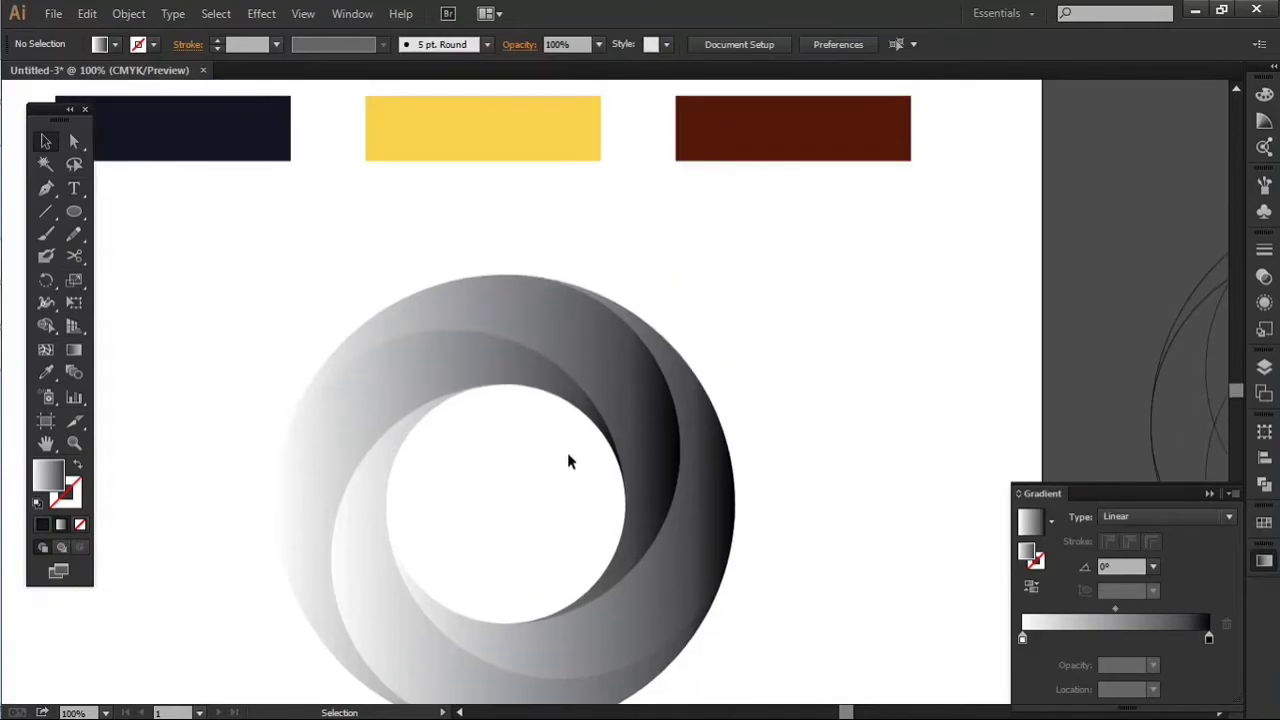
{"action": "scroll", "coordinate": [574, 475], "scroll_direction": "down", "scroll_amount": 5}
{"action": "scroll", "coordinate": [551, 455], "scroll_direction": "up", "scroll_amount": 1}
{"action": "left_click_drag", "start_coordinate": [490, 391], "coordinate": [536, 453]}
{"action": "scroll", "coordinate": [525, 434], "scroll_direction": "down", "scroll_amount": 1}
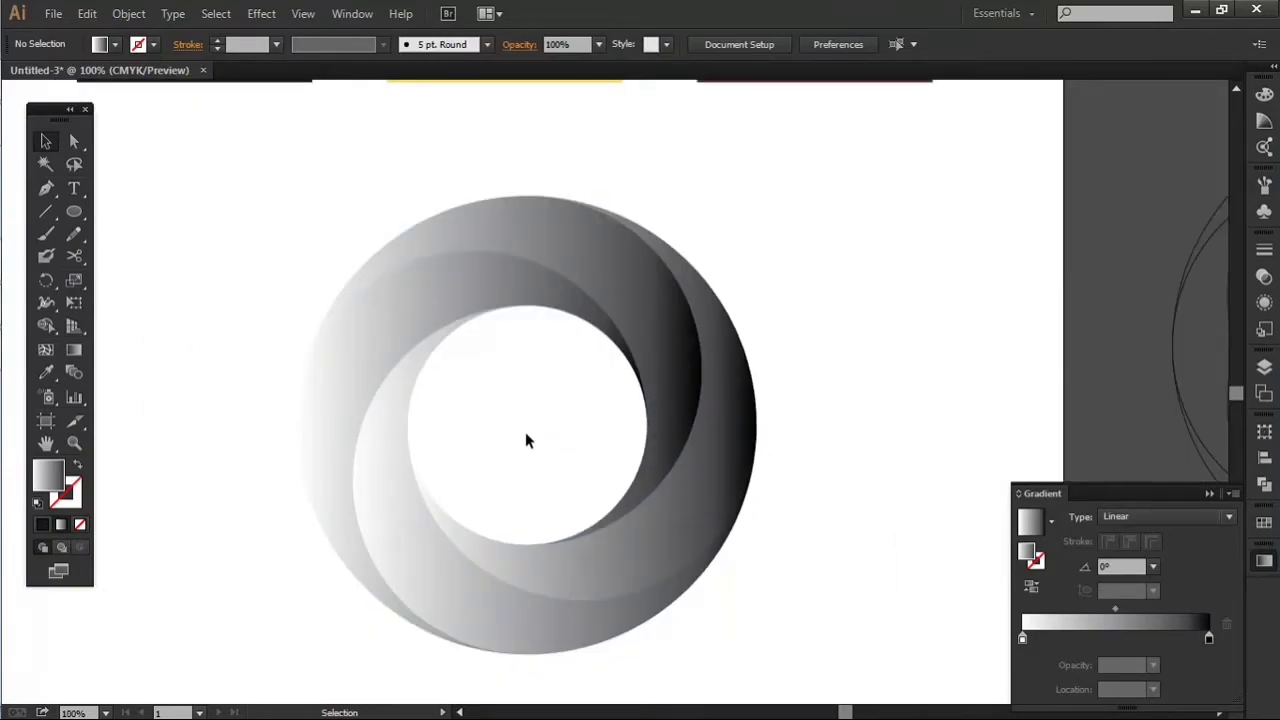
Step: Reverse the gradient fill of the swirl's right blade
{"action": "left_click", "coordinate": [672, 527]}
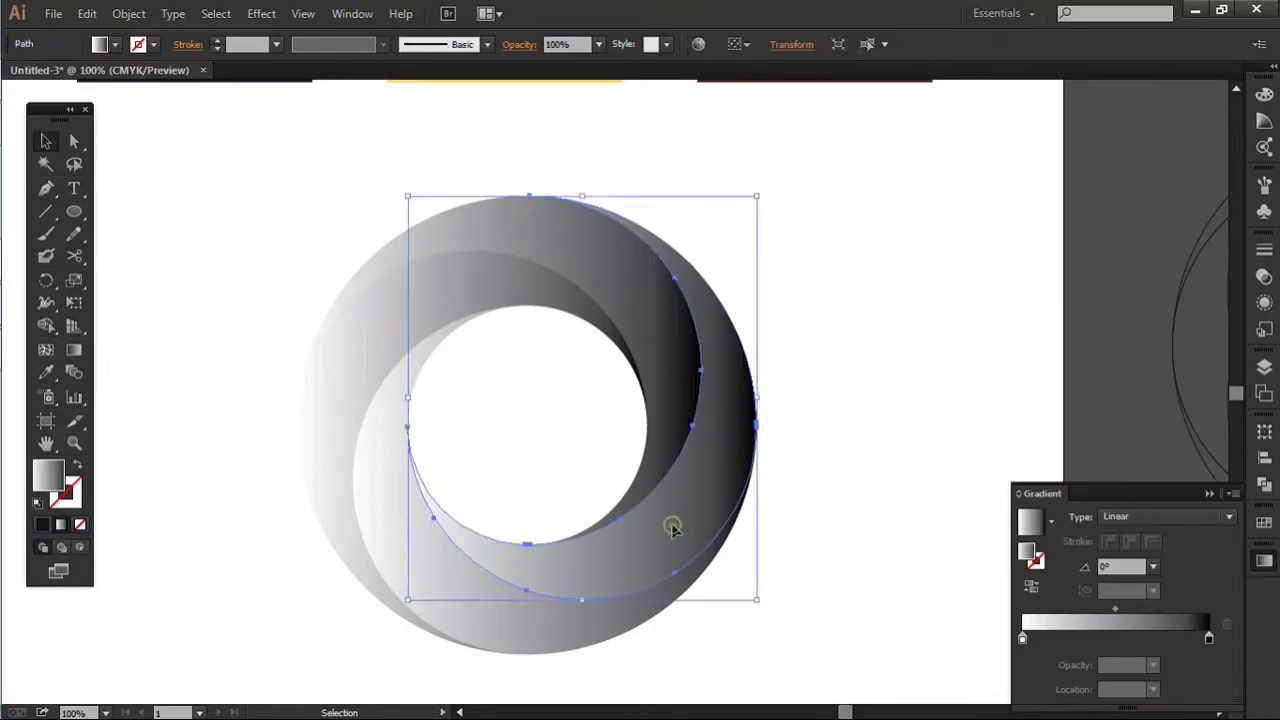
{"action": "left_click", "coordinate": [910, 413]}
{"action": "left_click", "coordinate": [689, 517]}
{"action": "left_click", "coordinate": [1033, 587]}
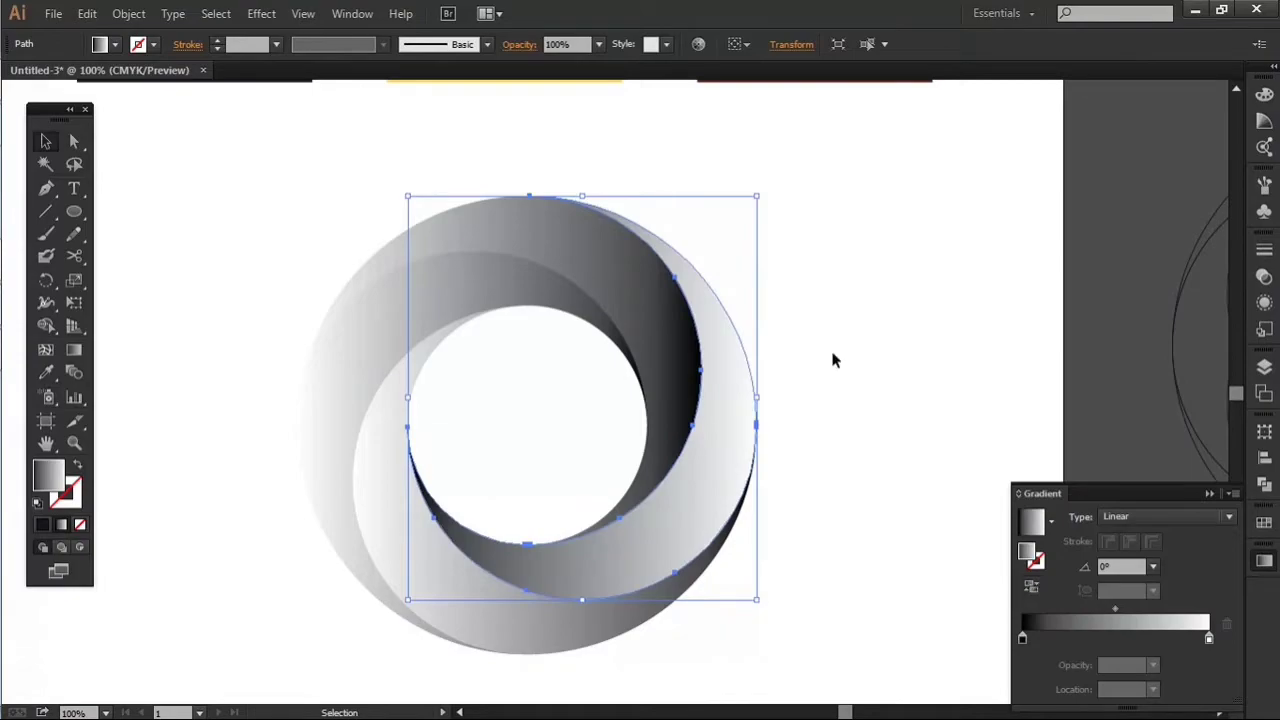
{"action": "left_click", "coordinate": [663, 298]}
{"action": "left_click", "coordinate": [1031, 586]}
{"action": "left_click", "coordinate": [1031, 586]}
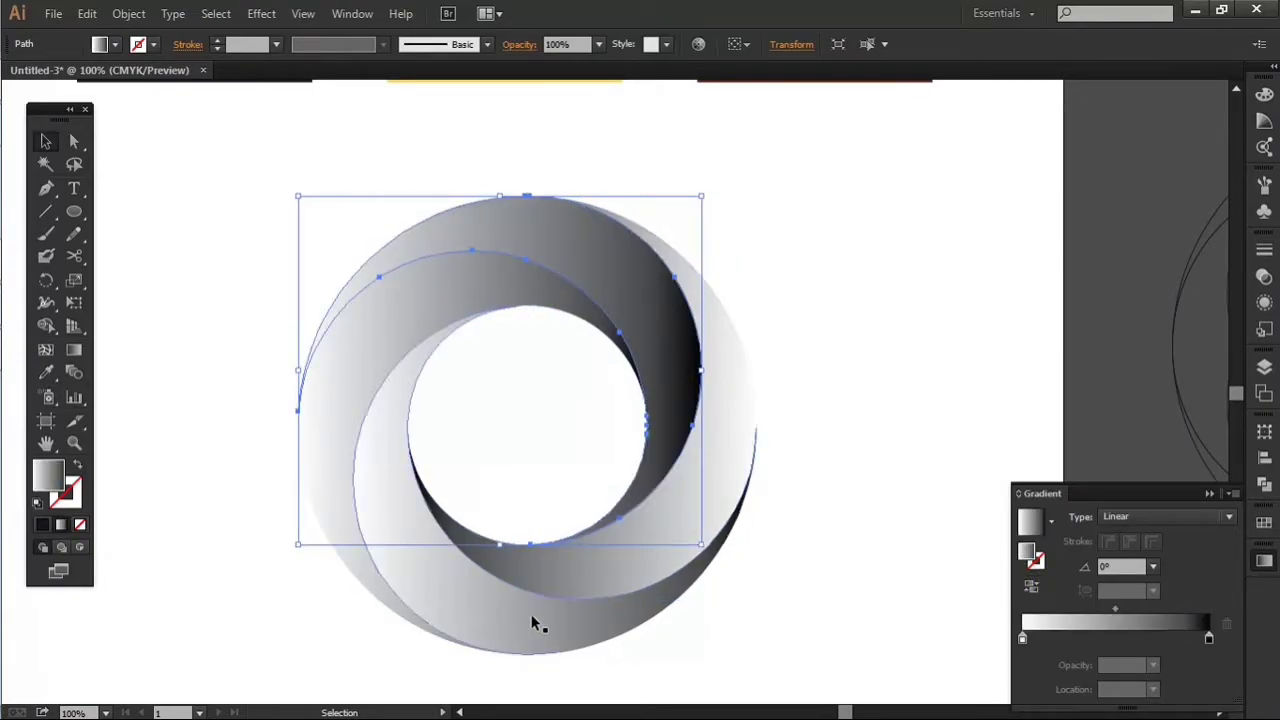
Step: Reverse the gradient fill of the swirl's bottom blade
{"action": "left_click", "coordinate": [531, 618]}
{"action": "left_click", "coordinate": [1031, 586]}
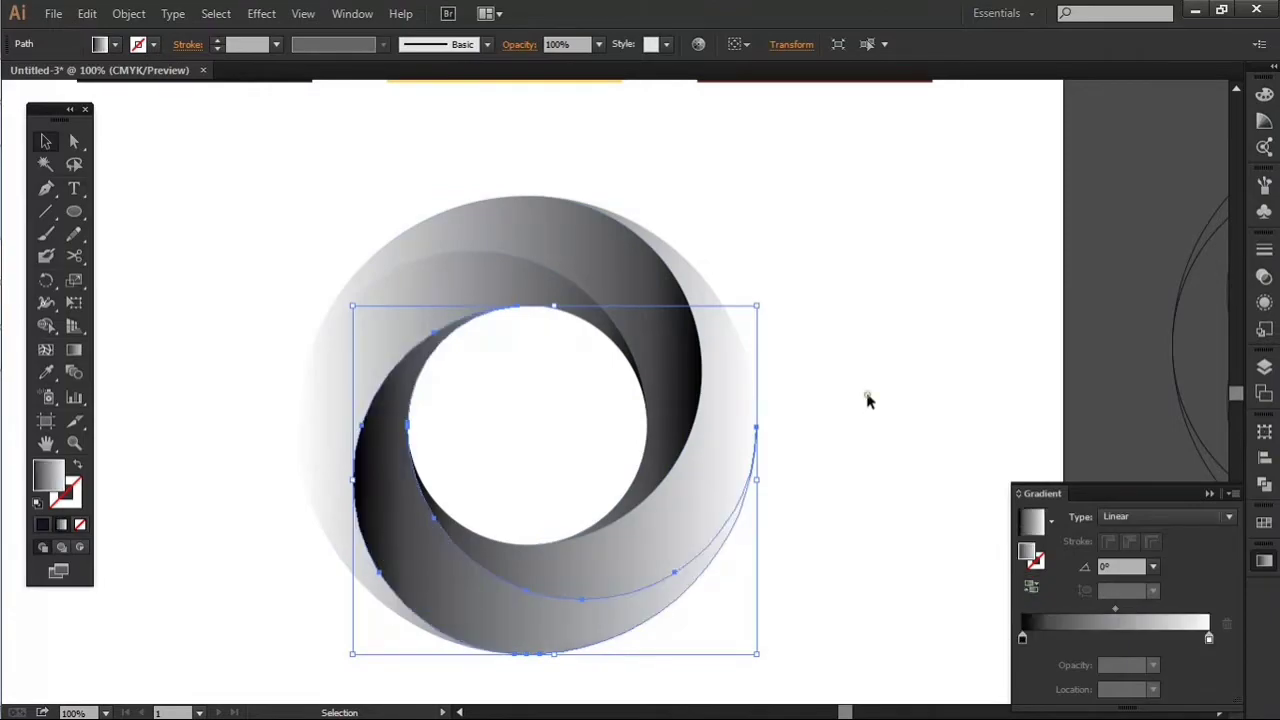
{"action": "left_click", "coordinate": [872, 398]}
{"action": "key", "text": "ctrl+minus"}
{"action": "key", "text": "space"}
{"action": "left_click_drag", "start_coordinate": [907, 404], "coordinate": [779, 431]}
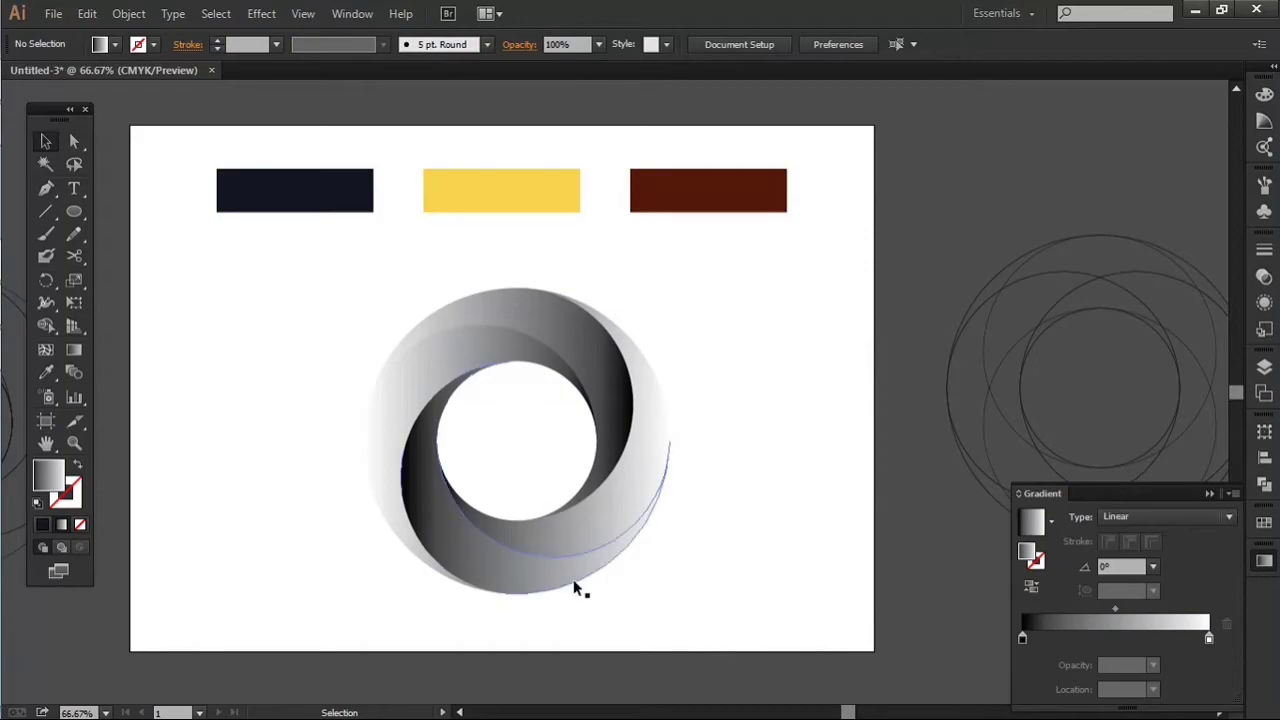
Step: Redirect the right blade's gradient with the Gradient tool to an angle of about 27.9°
{"action": "scroll", "coordinate": [576, 576], "scroll_direction": "up", "scroll_amount": 1}
{"action": "left_click", "coordinate": [629, 486]}
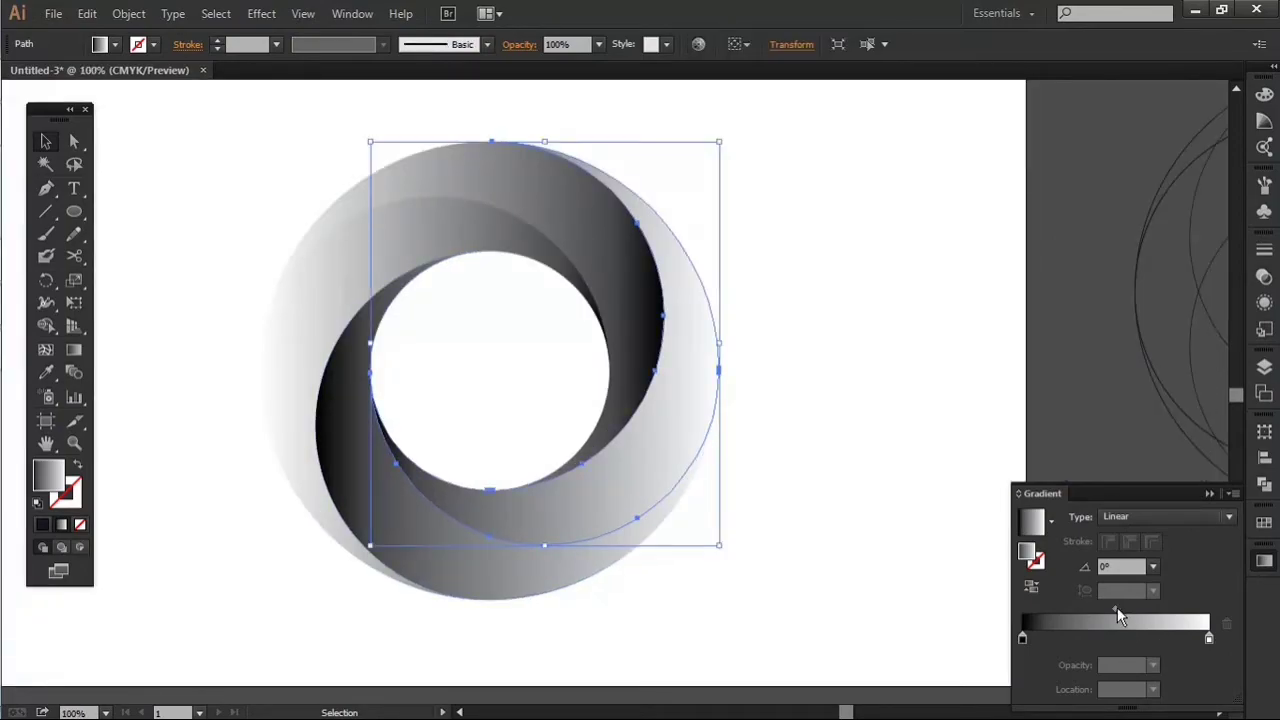
{"action": "key", "text": "g"}
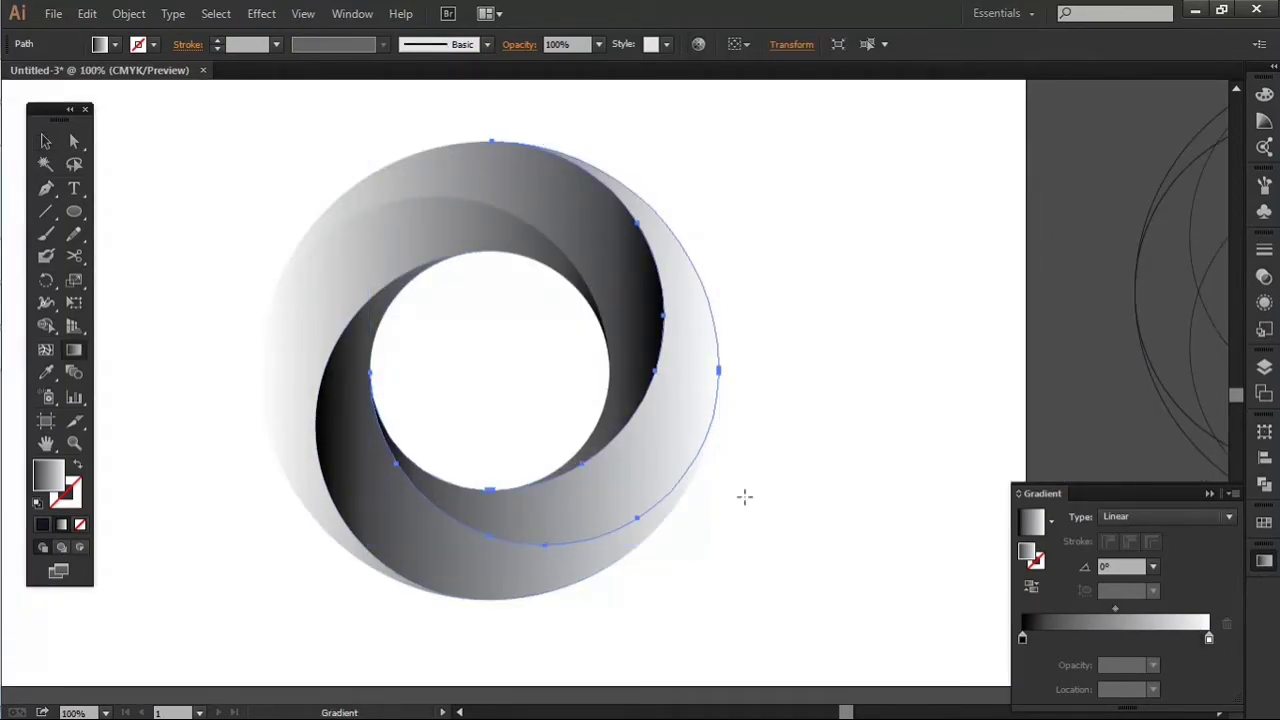
{"action": "left_click_drag", "start_coordinate": [320, 448], "coordinate": [922, 379]}
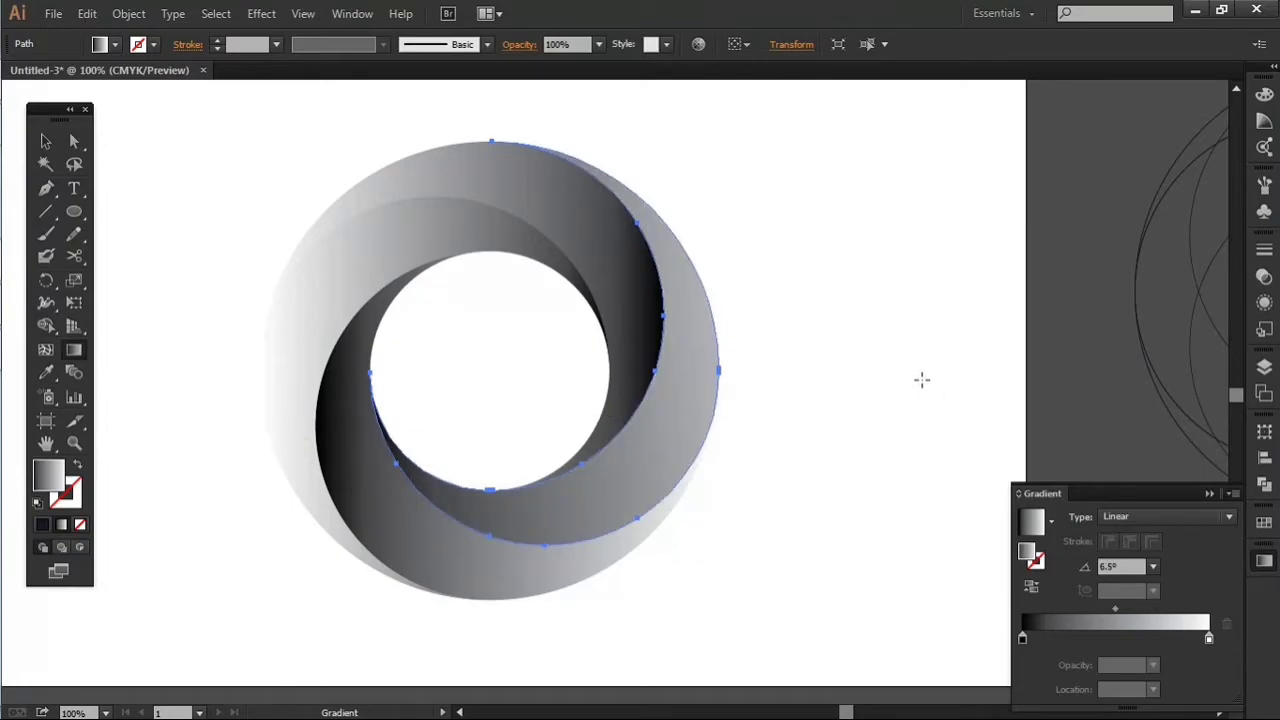
{"action": "left_click_drag", "start_coordinate": [292, 413], "coordinate": [902, 407]}
{"action": "left_click_drag", "start_coordinate": [391, 531], "coordinate": [795, 319]}
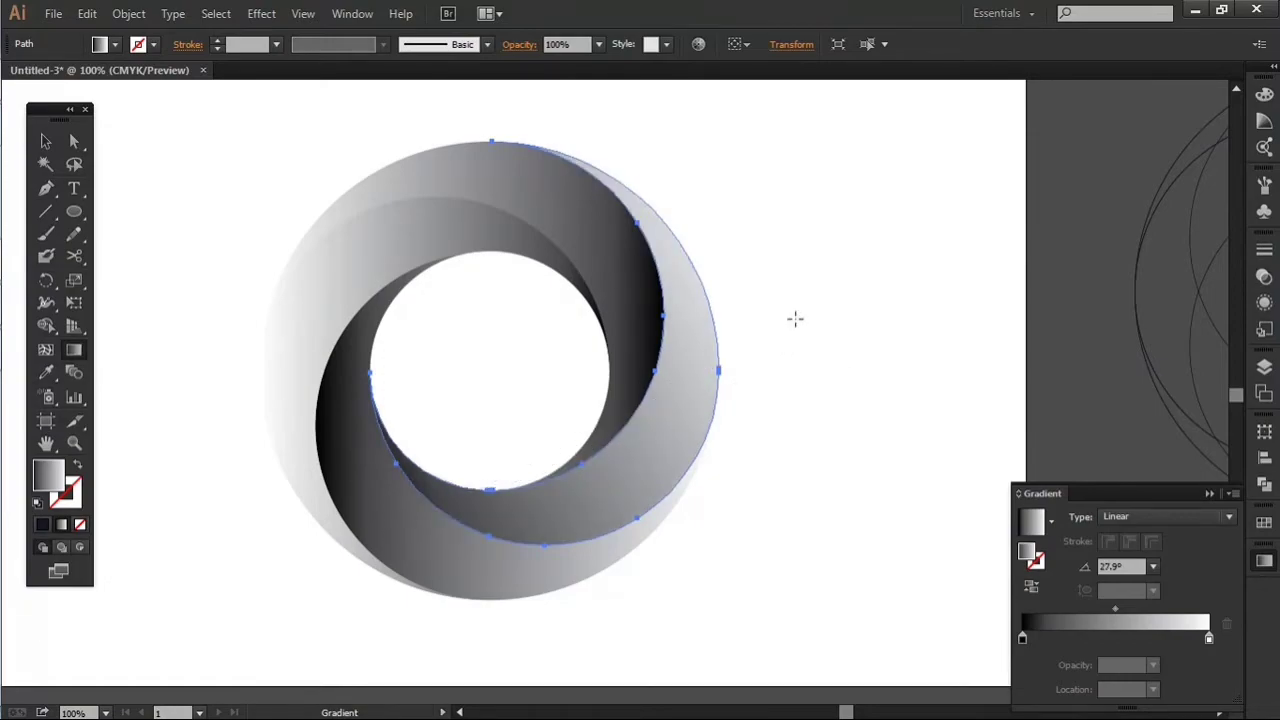
Step: Redirect the top blade's gradient diagonally to an angle of about 128.4° and reverse its direction
{"action": "key", "text": "v"}
{"action": "left_click", "coordinate": [608, 268]}
{"action": "key", "text": "g"}
{"action": "left_click_drag", "start_coordinate": [655, 451], "coordinate": [383, 110]}
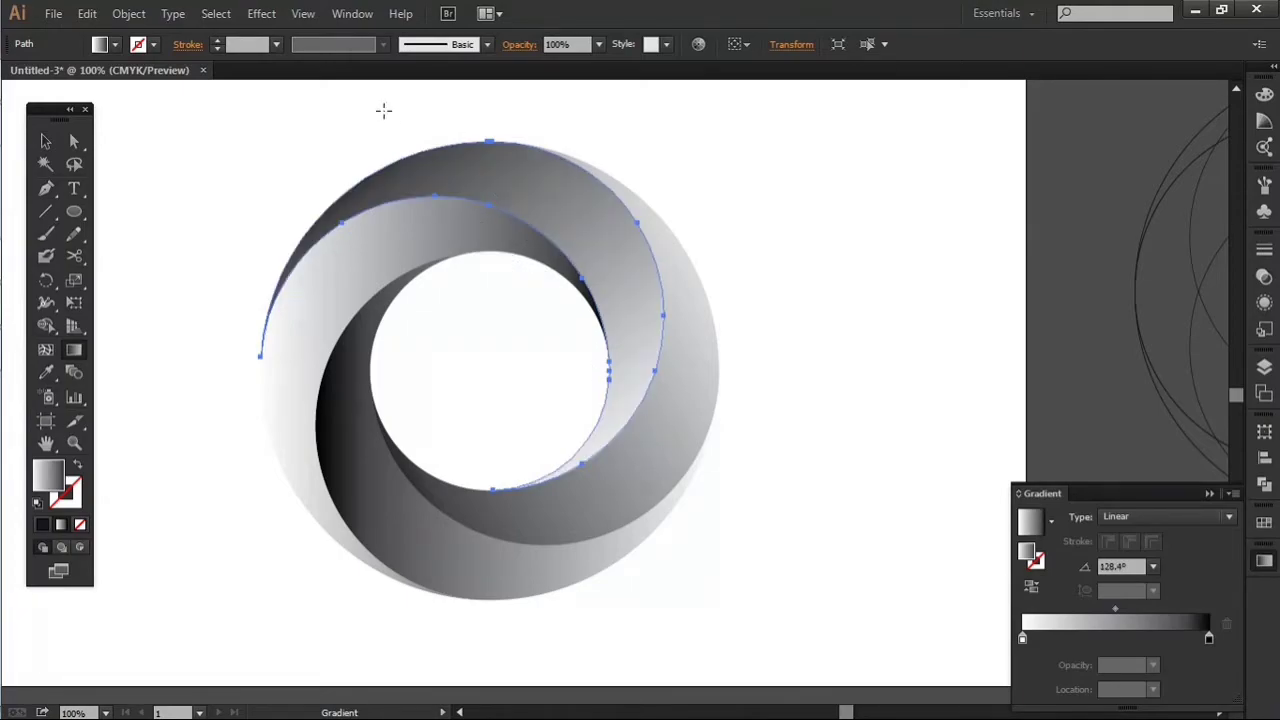
{"action": "left_click", "coordinate": [1033, 587]}
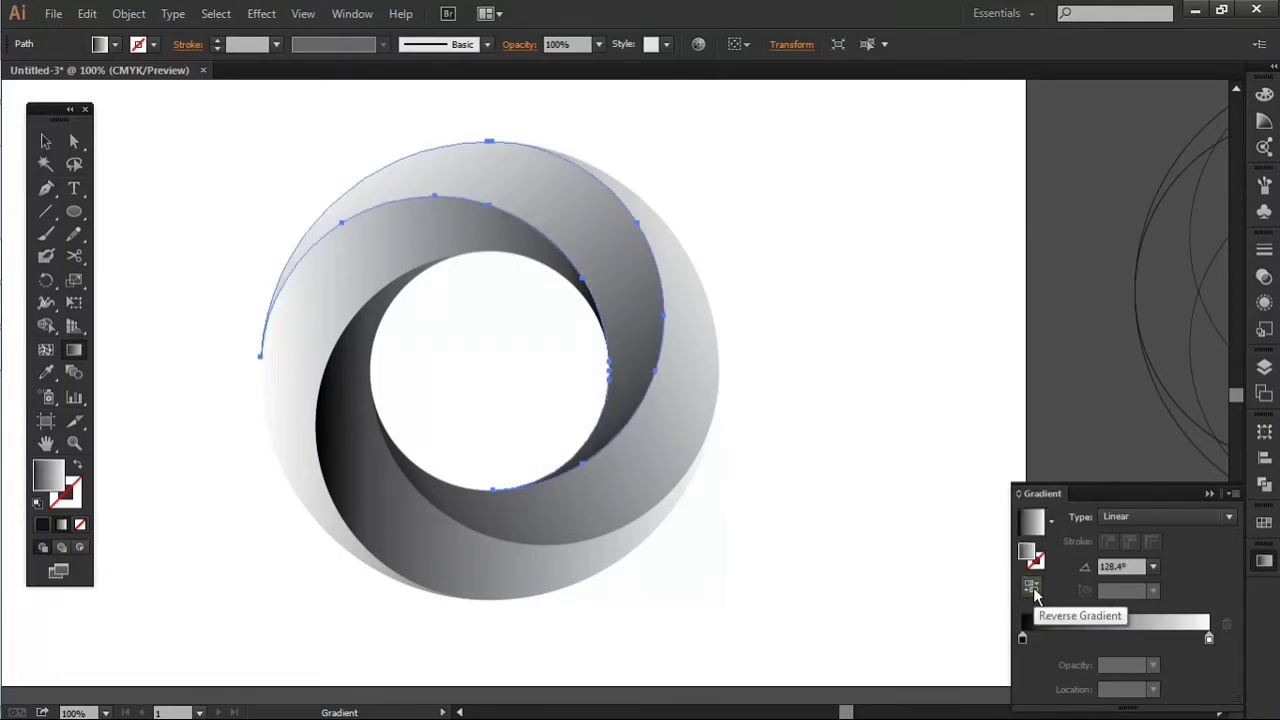
Step: Redirect the bottom blade's gradient with the Gradient tool to an angle of about -57°
{"action": "key", "text": "v"}
{"action": "left_click", "coordinate": [412, 538]}
{"action": "key", "text": "g"}
{"action": "left_click_drag", "start_coordinate": [284, 288], "coordinate": [691, 664]}
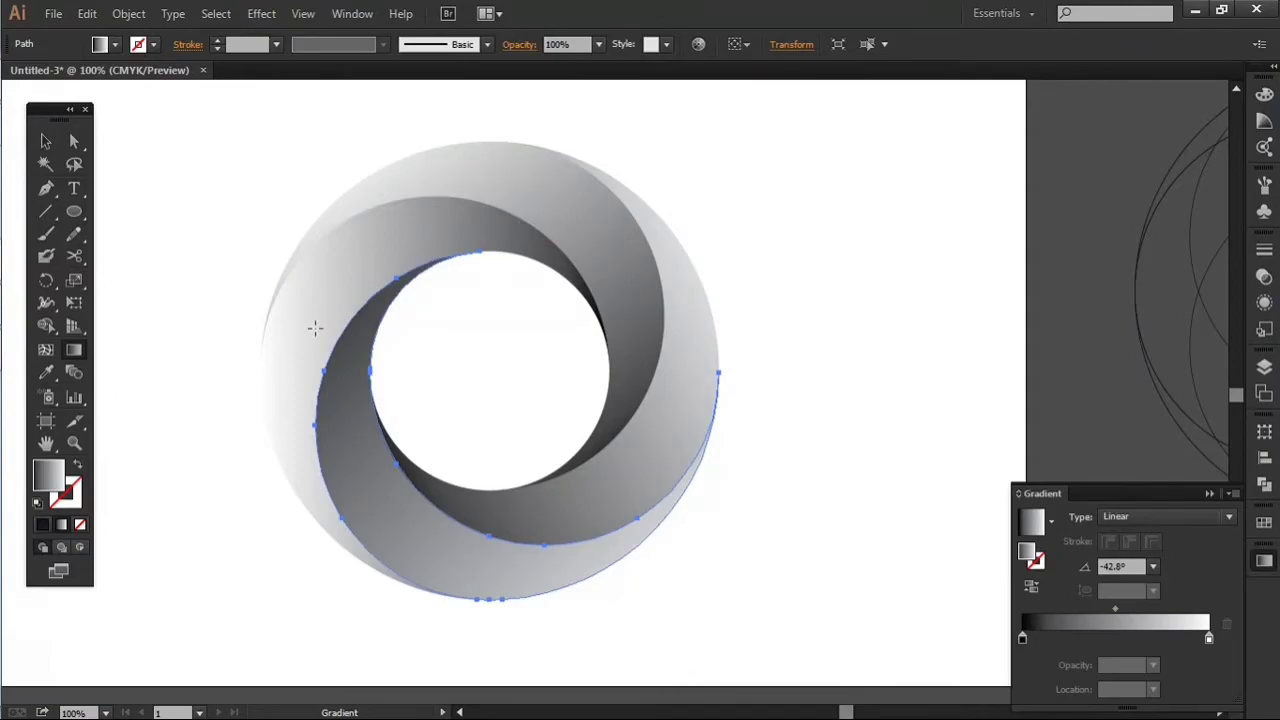
{"action": "left_click_drag", "start_coordinate": [348, 247], "coordinate": [566, 651]}
{"action": "left_click_drag", "start_coordinate": [336, 287], "coordinate": [598, 685]}
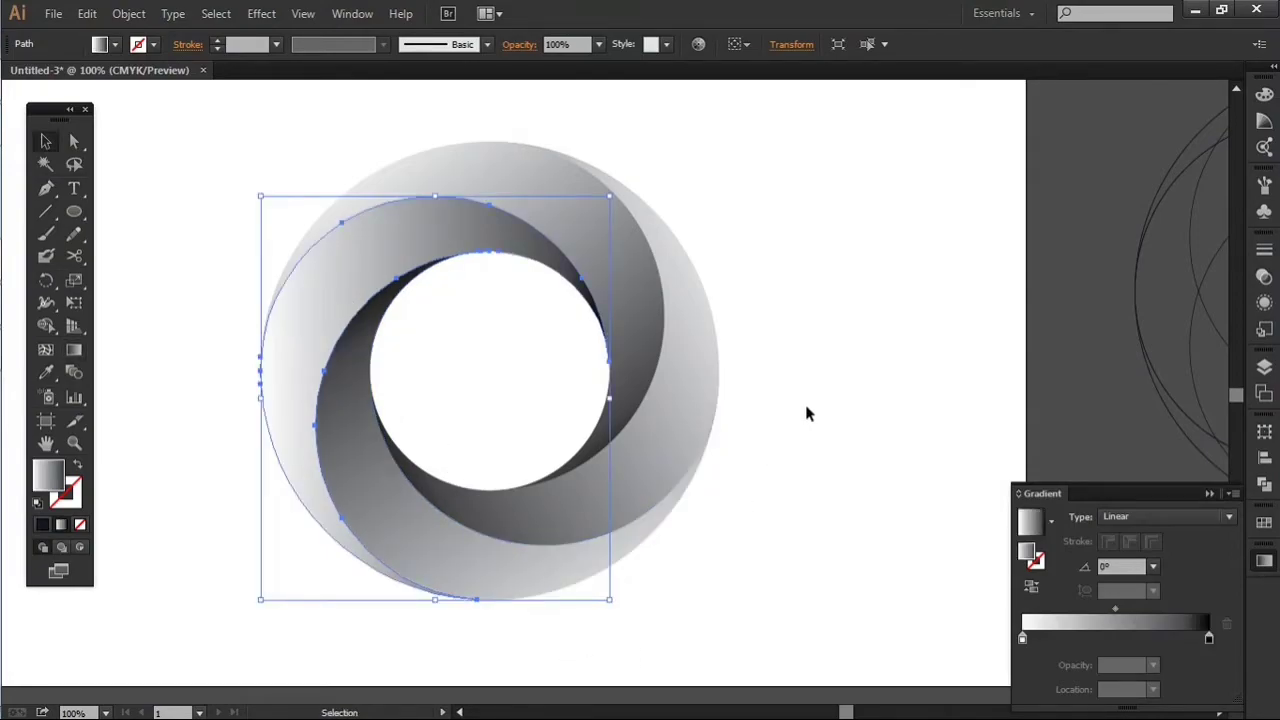
{"action": "left_click", "coordinate": [810, 420]}
Step: Shift the midpoint of the left blade's gradient to 43.1%
{"action": "left_click", "coordinate": [402, 246]}
{"action": "left_click_drag", "start_coordinate": [1115, 608], "coordinate": [1101, 609]}
{"action": "left_click", "coordinate": [873, 349]}
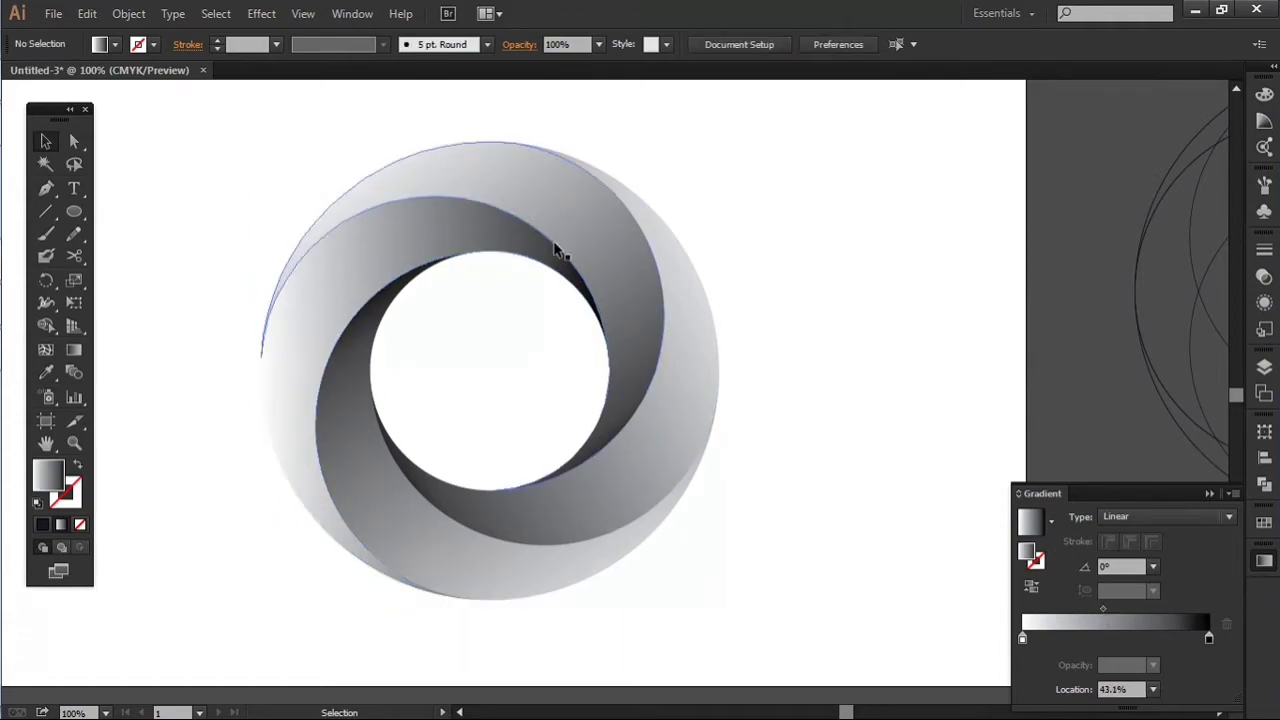
Step: Redirect the left blade's gradient to an angle of about -168.6° and reverse it
{"action": "left_click", "coordinate": [503, 241]}
{"action": "key", "text": "g"}
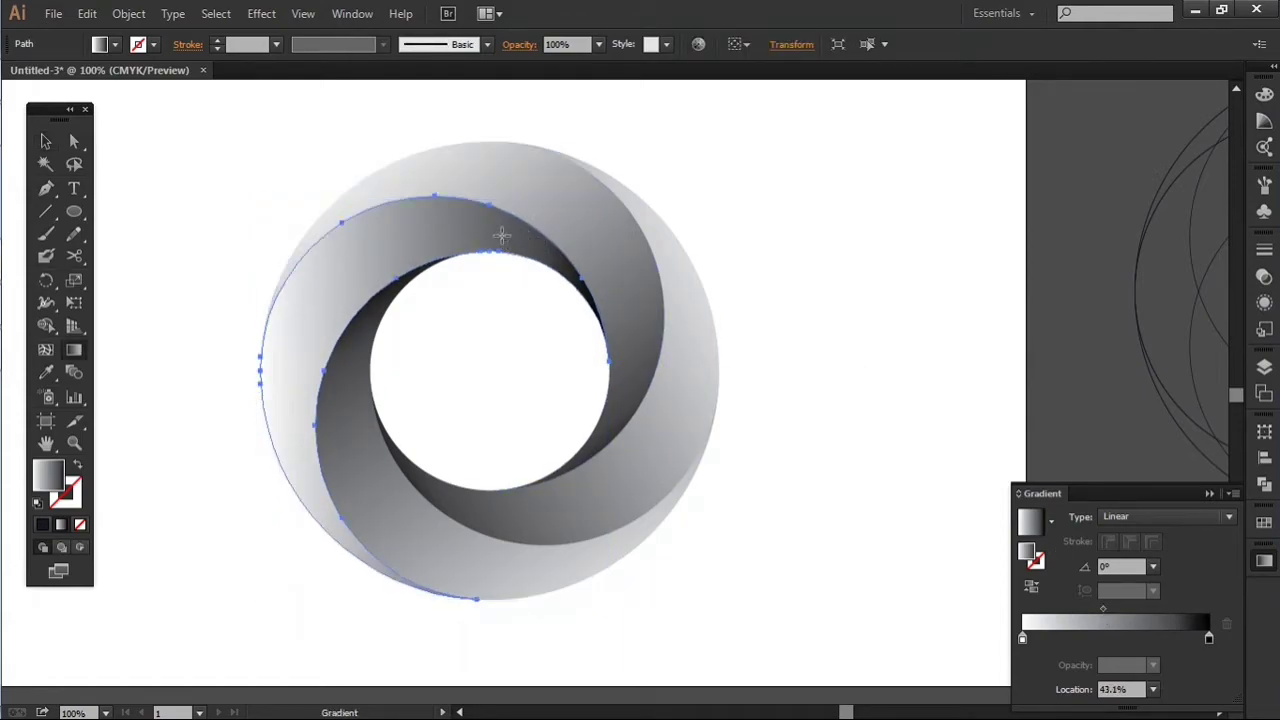
{"action": "left_click_drag", "start_coordinate": [635, 326], "coordinate": [193, 402]}
{"action": "left_click", "coordinate": [1031, 587]}
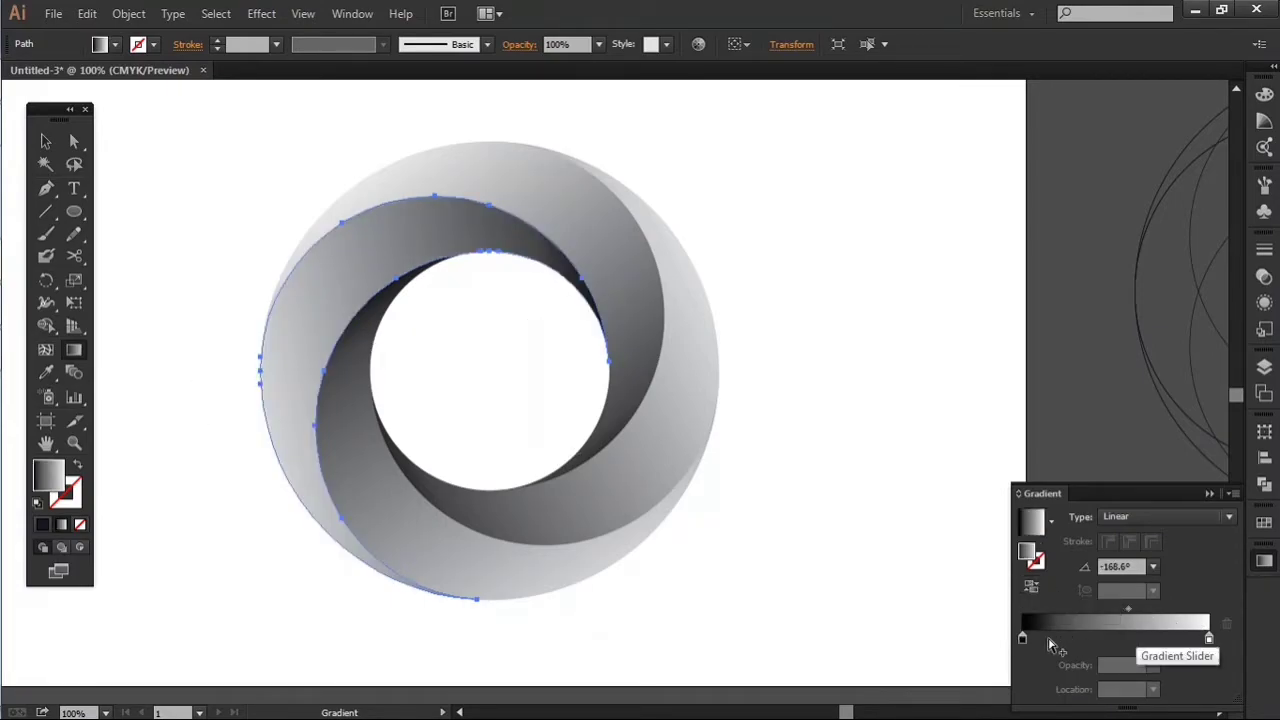
{"action": "key", "text": "v"}
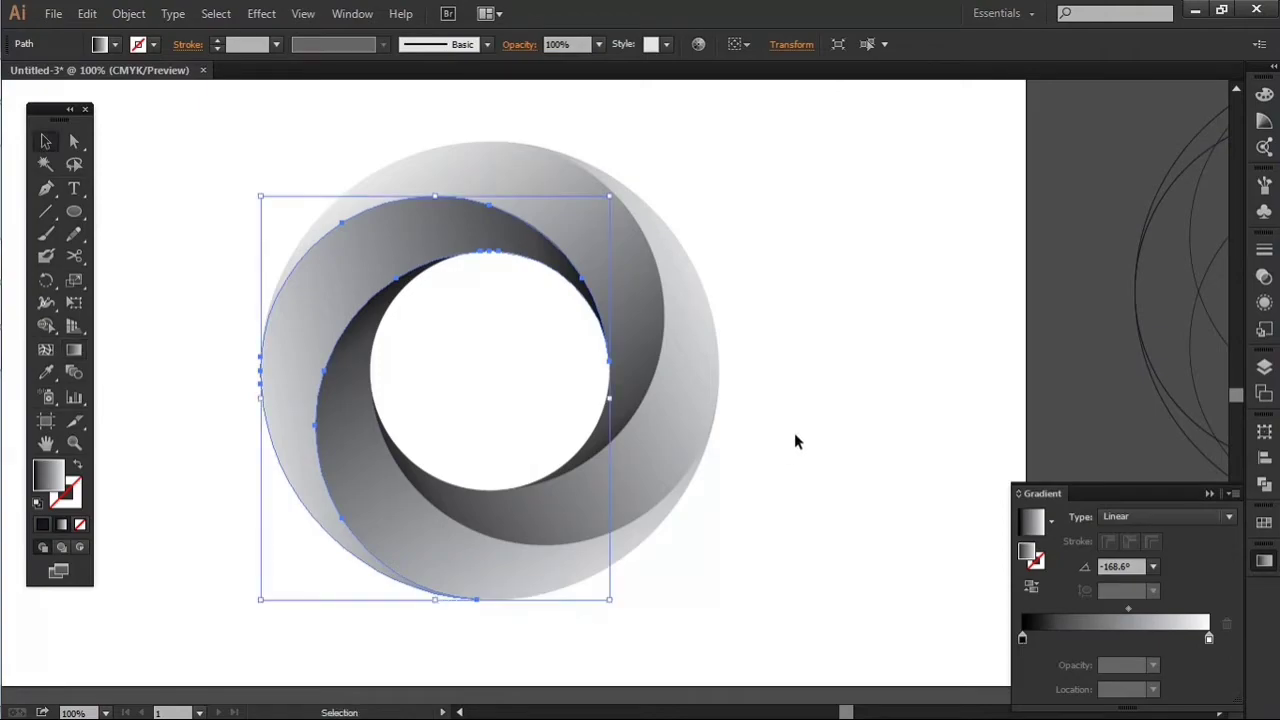
{"action": "left_click", "coordinate": [795, 440]}
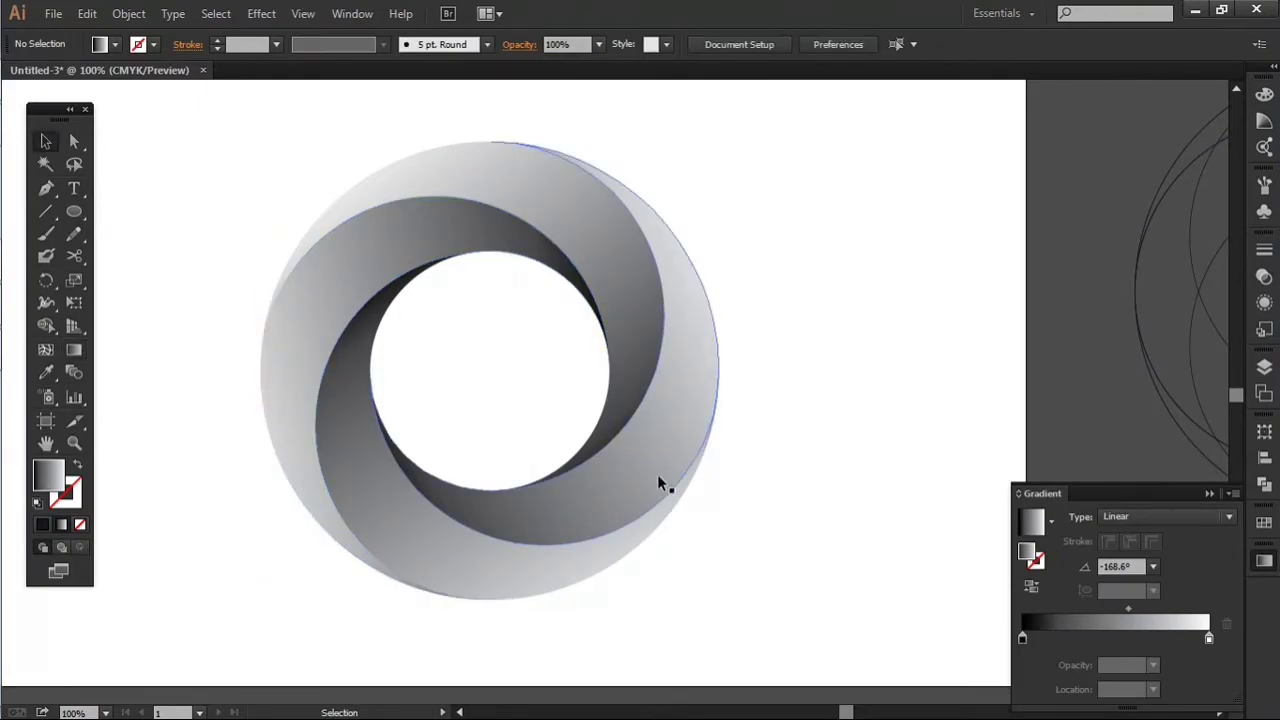
Step: Recolour the right blade's gradient to run from the dark red swatch to the yellow swatch
{"action": "key", "text": "ctrl+minus"}
{"action": "key", "text": "ctrl+minus"}
{"action": "key", "text": "ctrl+minus"}
{"action": "scroll", "coordinate": [698, 497], "scroll_direction": "up", "scroll_amount": 1}
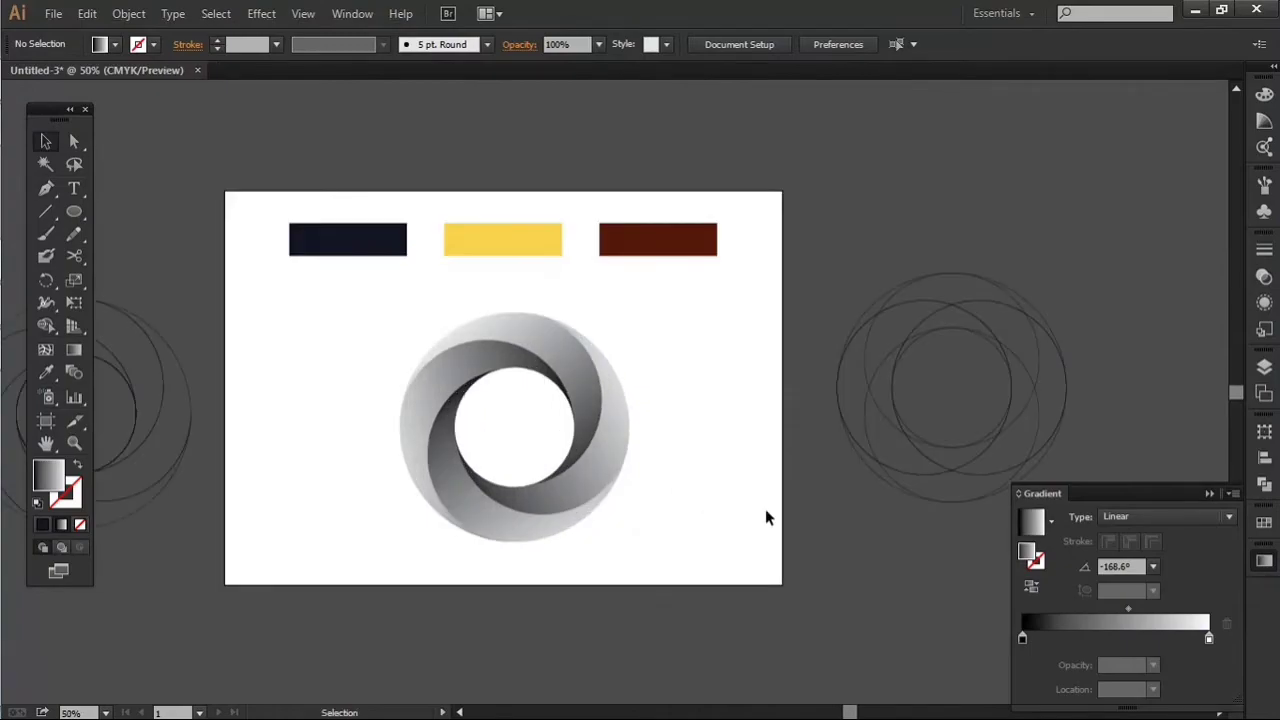
{"action": "left_click", "coordinate": [594, 466]}
{"action": "left_click_drag", "start_coordinate": [1136, 494], "coordinate": [894, 470]}
{"action": "left_click", "coordinate": [1264, 522]}
{"action": "left_click_drag", "start_coordinate": [1080, 567], "coordinate": [947, 616]}
{"action": "left_click_drag", "start_coordinate": [1093, 566], "coordinate": [757, 614]}
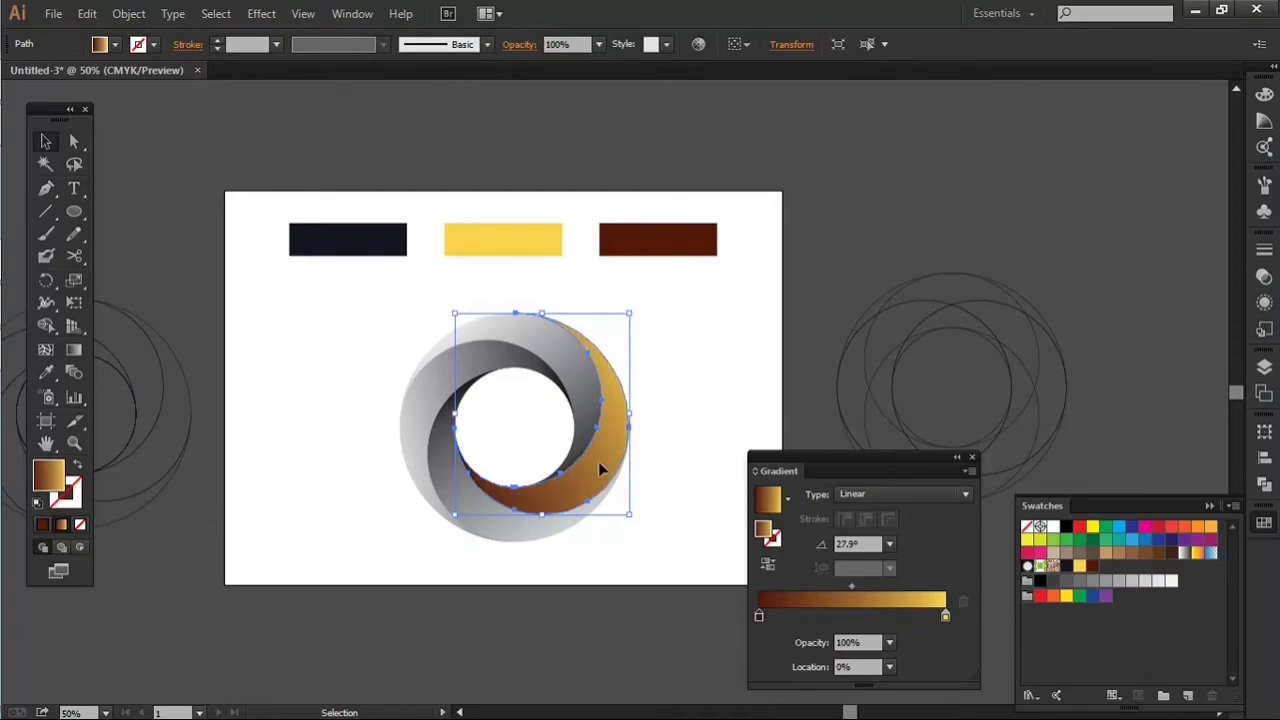
Step: Recolour the top blade's gradient to run from the dark red swatch to the yellow swatch
{"action": "scroll", "coordinate": [596, 450], "scroll_direction": "up", "scroll_amount": 2}
{"action": "left_click", "coordinate": [591, 378]}
{"action": "left_click_drag", "start_coordinate": [1085, 570], "coordinate": [946, 616]}
{"action": "left_click_drag", "start_coordinate": [1093, 569], "coordinate": [759, 619]}
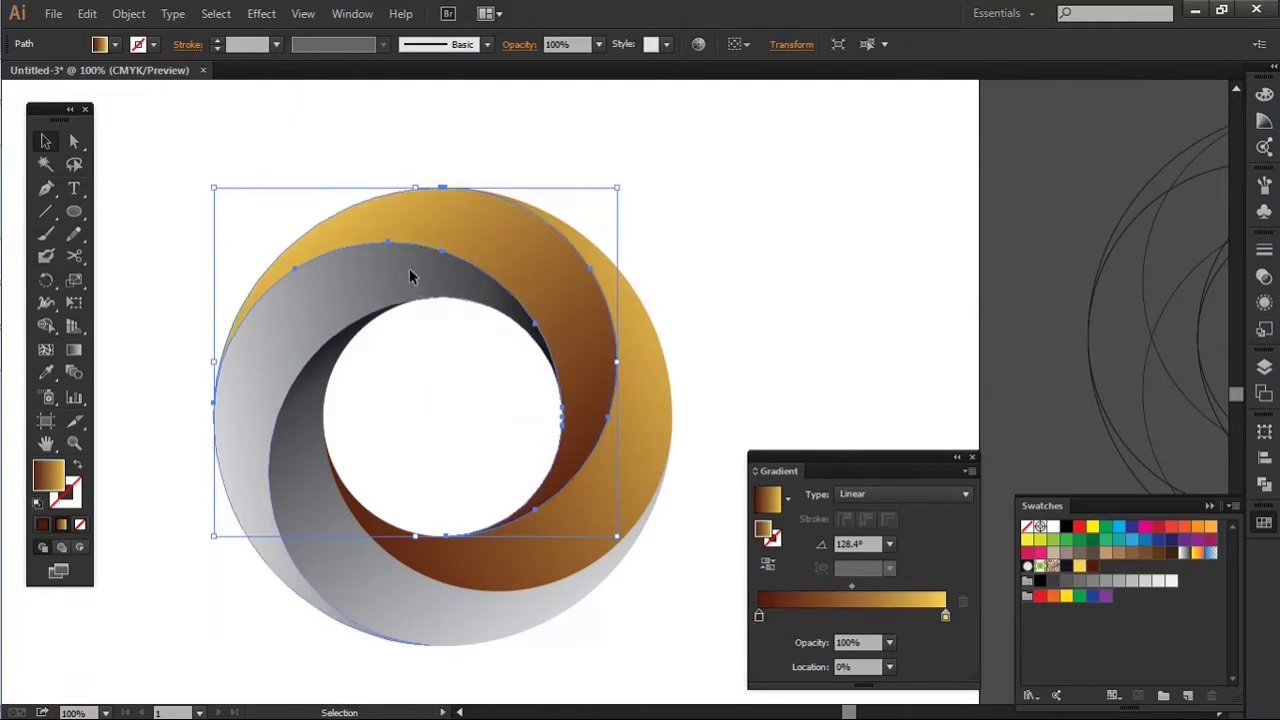
Step: Recolour the left blade's gradient to run from the dark red swatch to the yellow swatch
{"action": "left_click", "coordinate": [409, 268]}
{"action": "left_click_drag", "start_coordinate": [1083, 577], "coordinate": [946, 615]}
{"action": "left_click_drag", "start_coordinate": [1093, 569], "coordinate": [760, 625]}
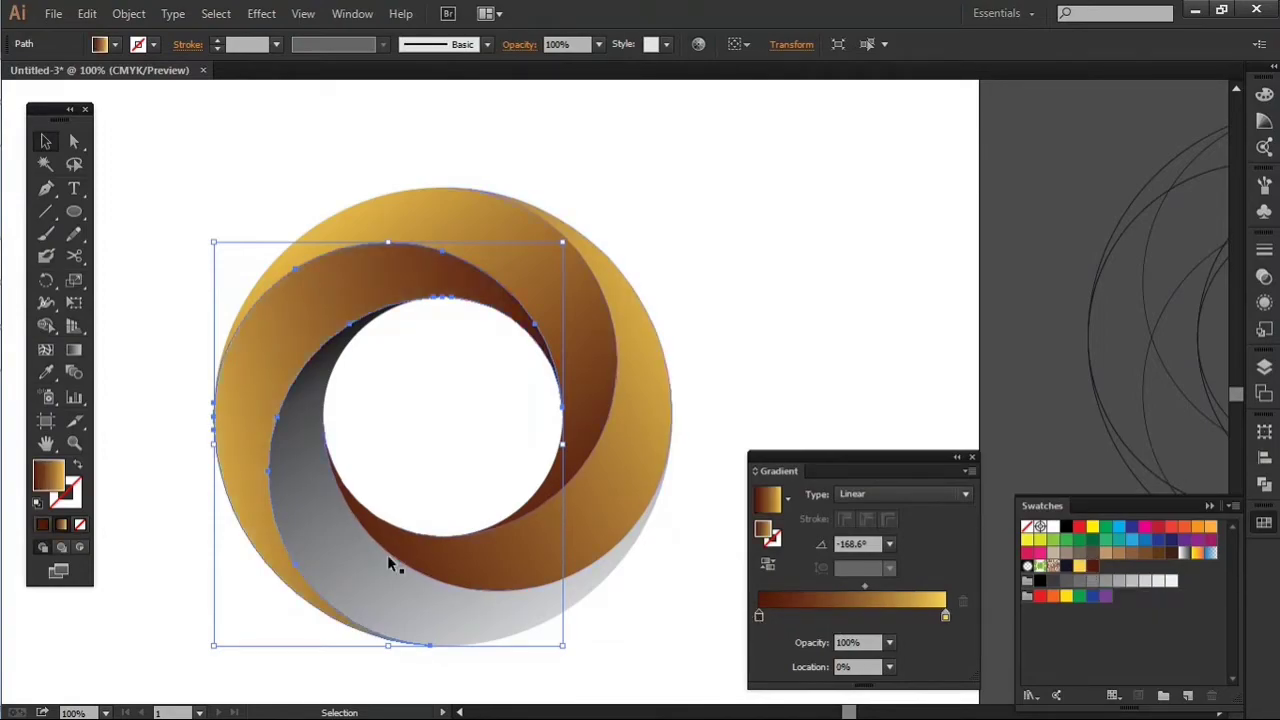
Step: Recolour the bottom blade's gradient to run from the dark red swatch to the yellow swatch
{"action": "left_click", "coordinate": [362, 575]}
{"action": "left_click_drag", "start_coordinate": [1085, 570], "coordinate": [946, 615]}
{"action": "left_click_drag", "start_coordinate": [1092, 567], "coordinate": [758, 616]}
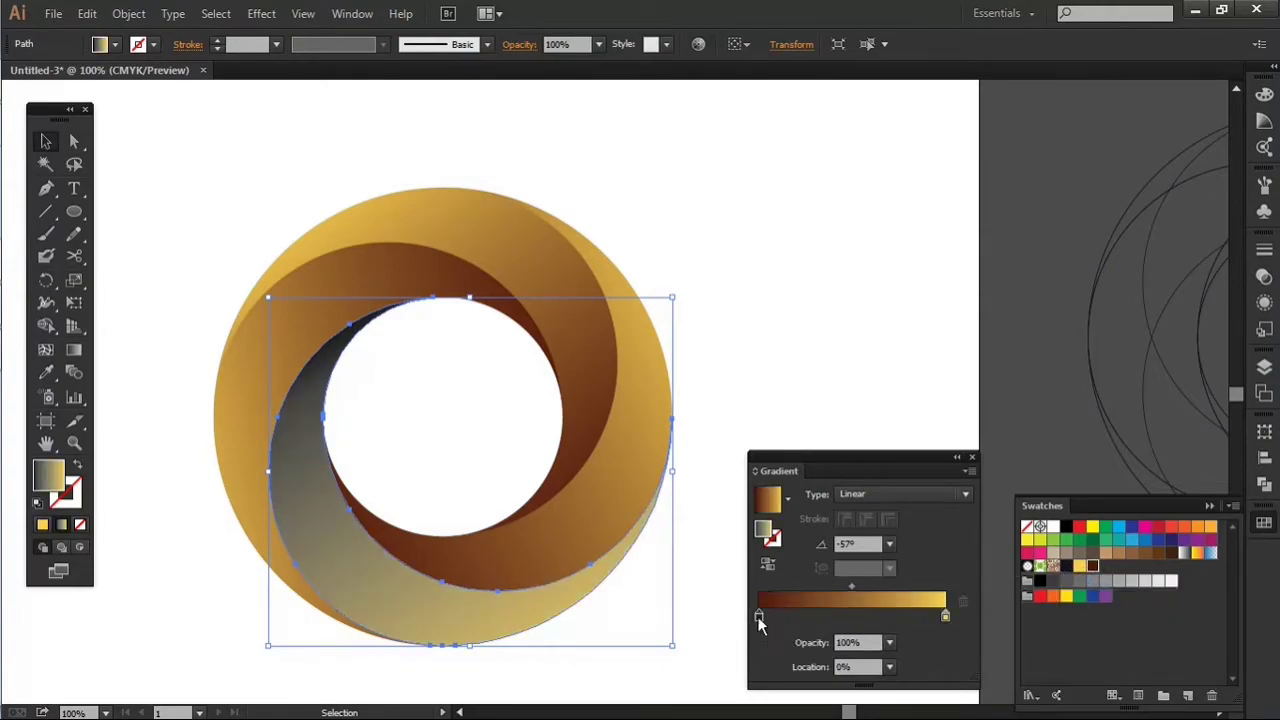
{"action": "left_click", "coordinate": [878, 318]}
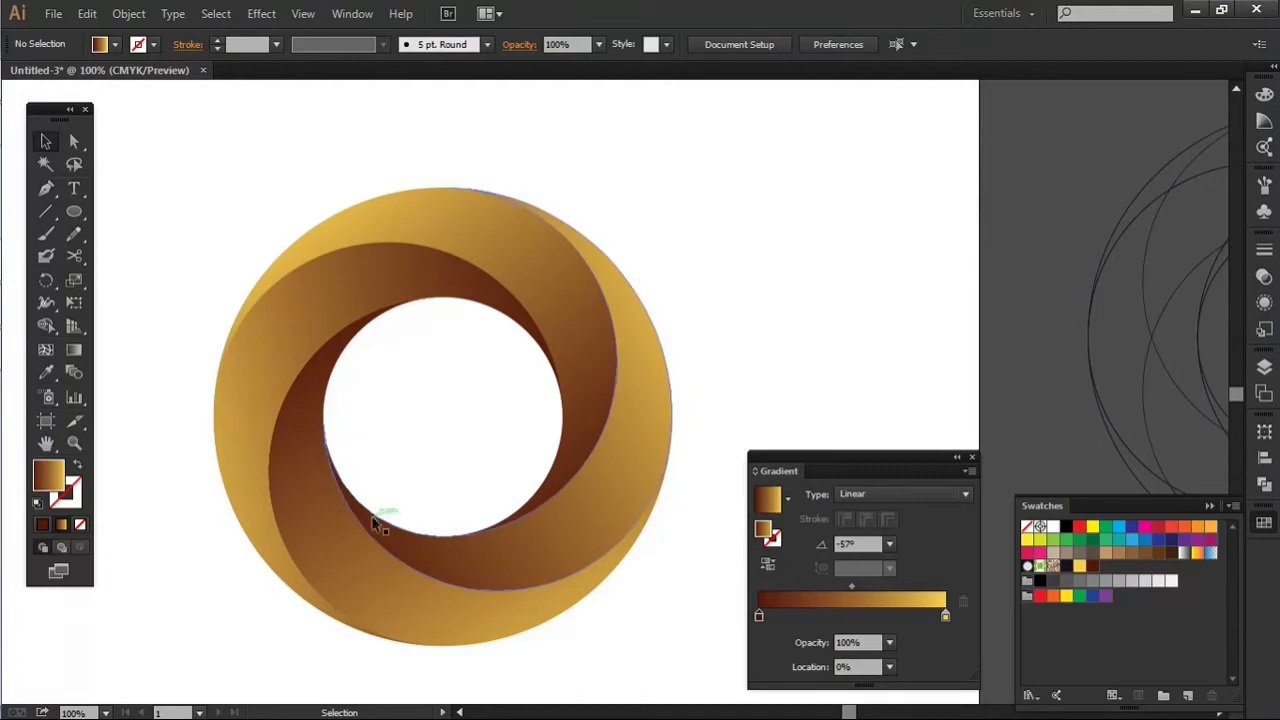
Step: Move the dark red gradient stop to about 15.27% on the bottom blade and 3.45% on the right blade
{"action": "left_click", "coordinate": [341, 565]}
{"action": "left_click_drag", "start_coordinate": [757, 614], "coordinate": [788, 616]}
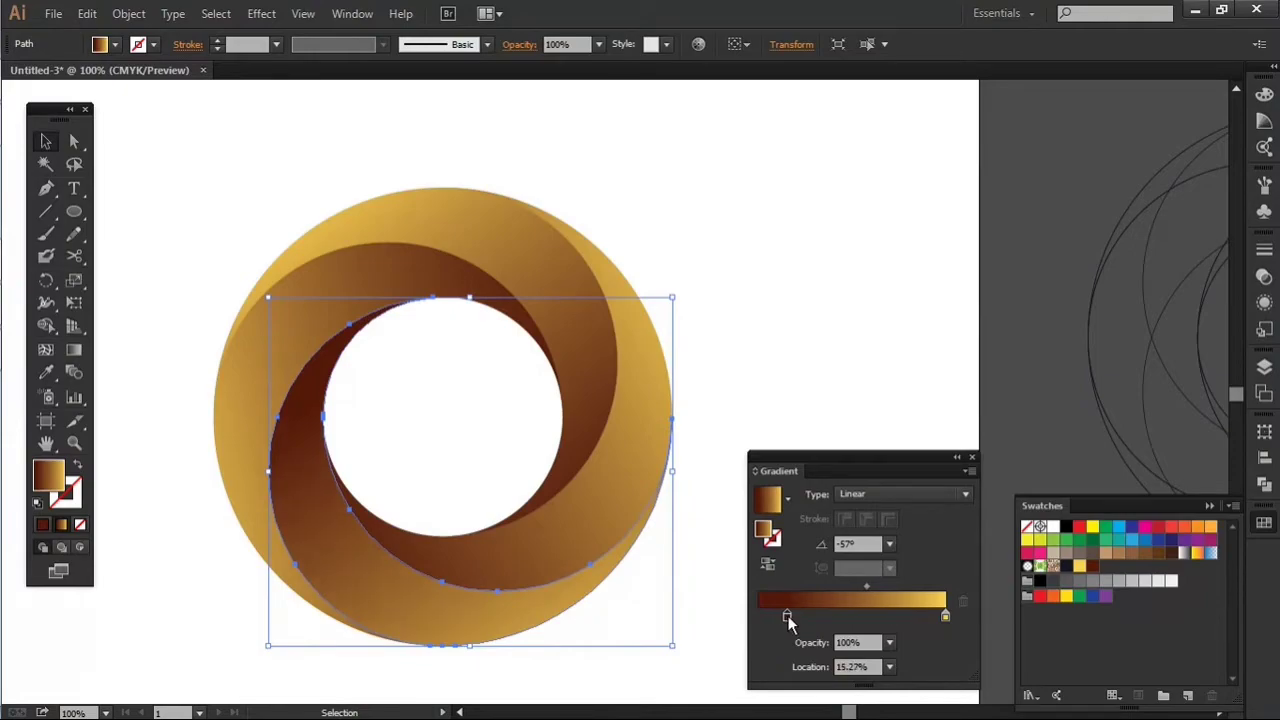
{"action": "left_click", "coordinate": [596, 496]}
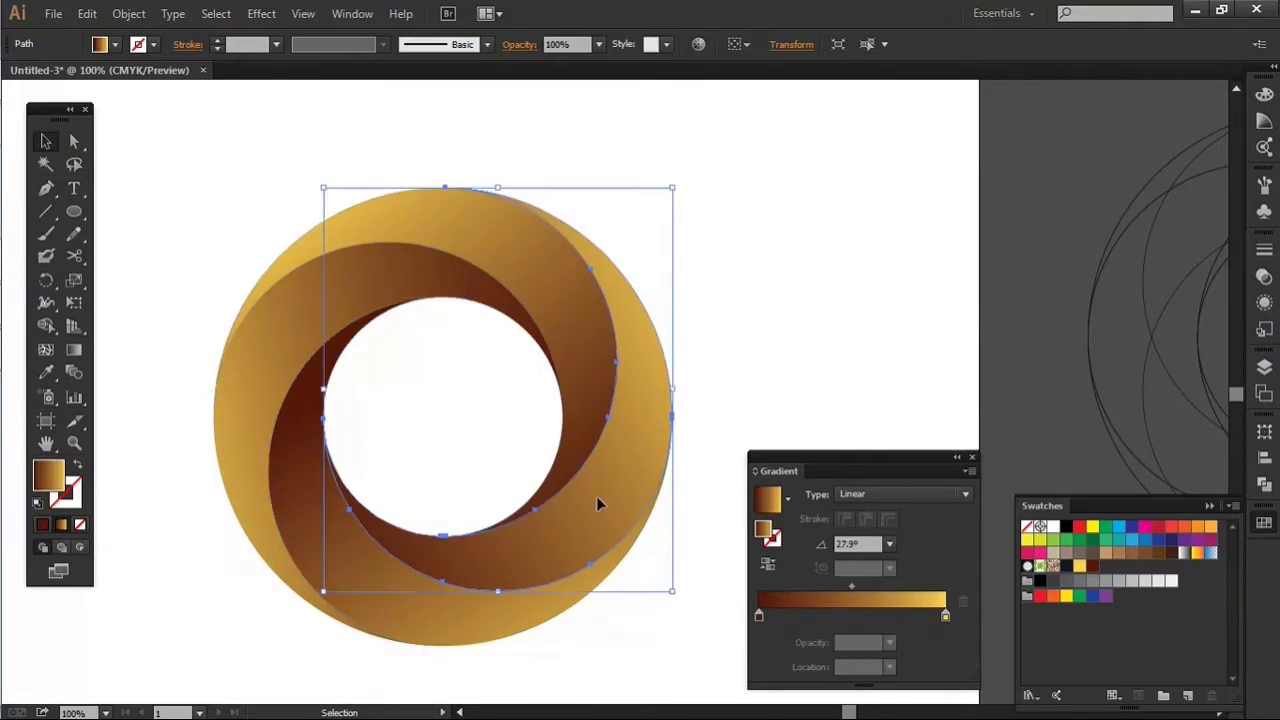
{"action": "left_click_drag", "start_coordinate": [762, 619], "coordinate": [769, 618]}
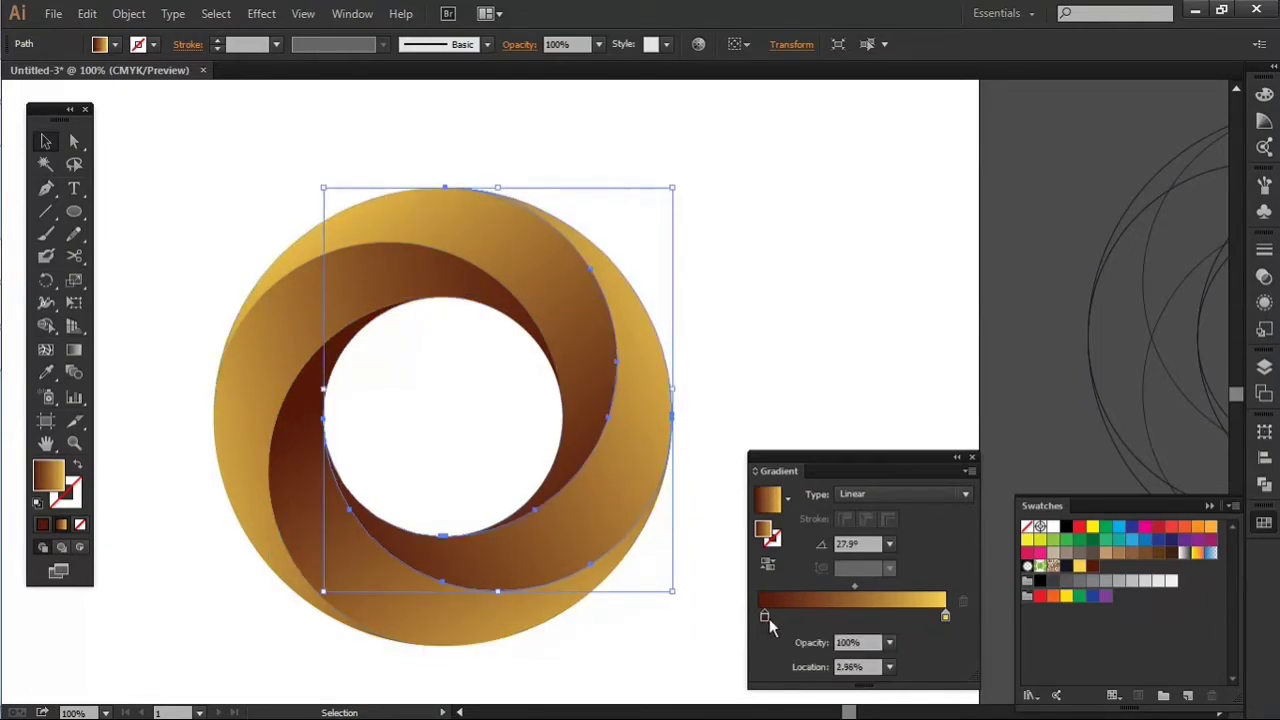
{"action": "left_click", "coordinate": [786, 355]}
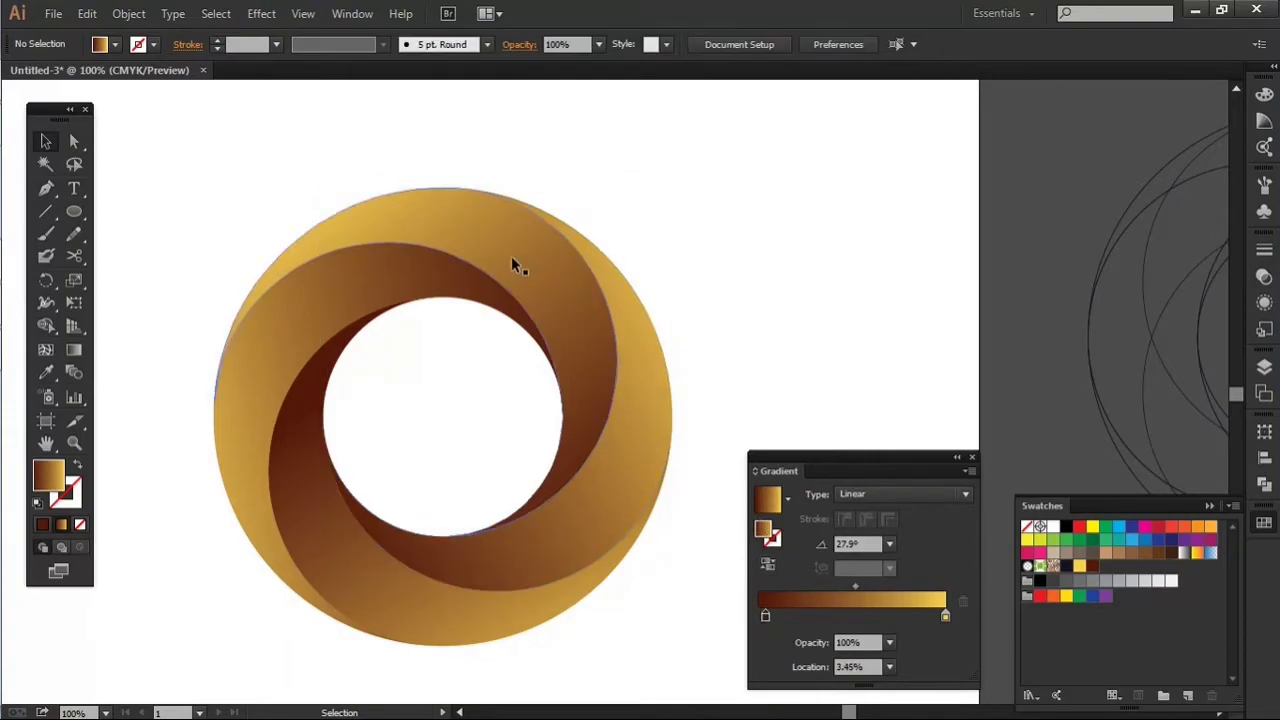
Step: Move the dark red gradient stop of the top blade to about 9.36%
{"action": "left_click", "coordinate": [570, 289]}
{"action": "left_click_drag", "start_coordinate": [762, 619], "coordinate": [779, 613]}
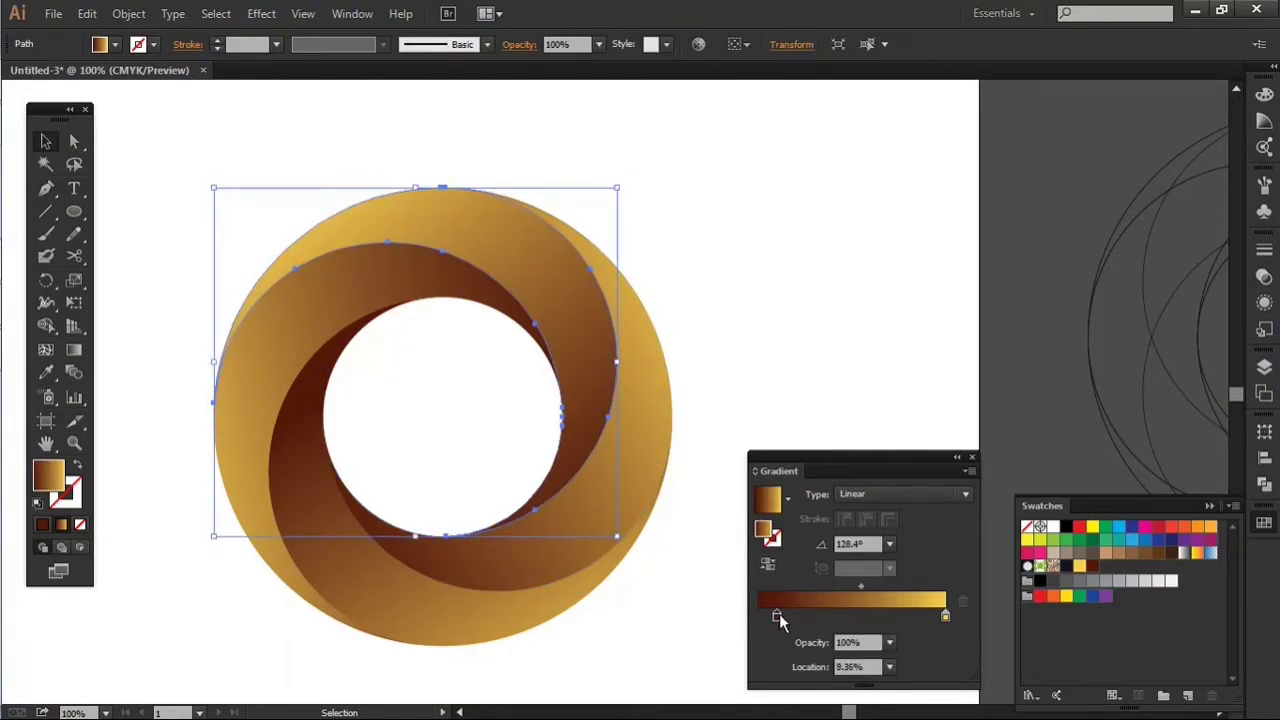
{"action": "left_click", "coordinate": [800, 316]}
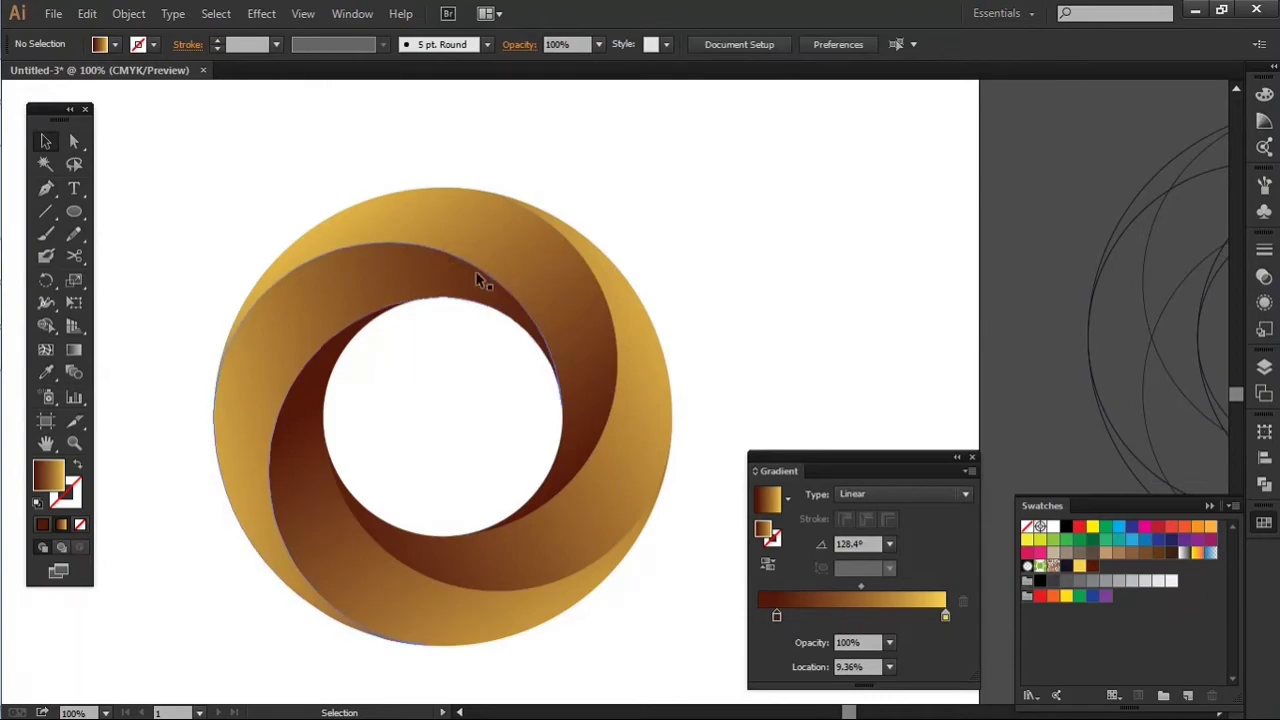
Step: Set the left blade's gradient midpoint to about 50.49% and move its dark red stop to about 9.85%
{"action": "left_click", "coordinate": [404, 275]}
{"action": "left_click_drag", "start_coordinate": [865, 587], "coordinate": [853, 585]}
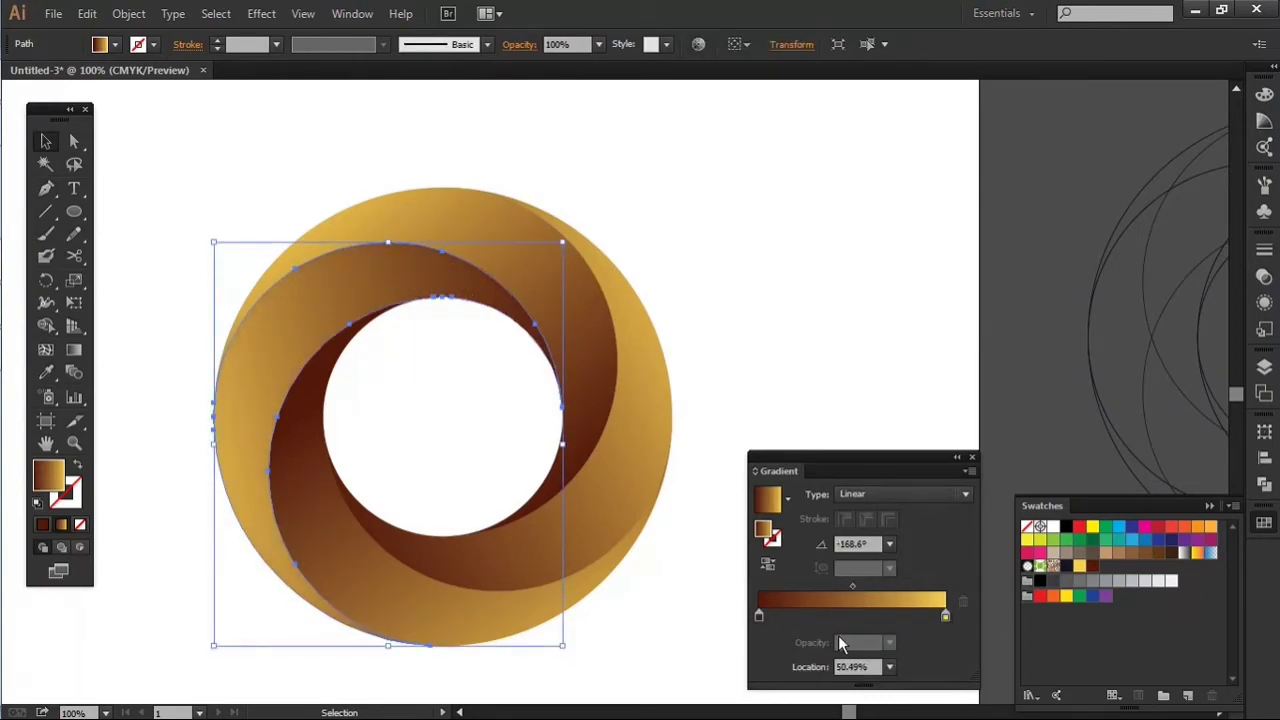
{"action": "left_click_drag", "start_coordinate": [758, 616], "coordinate": [777, 615]}
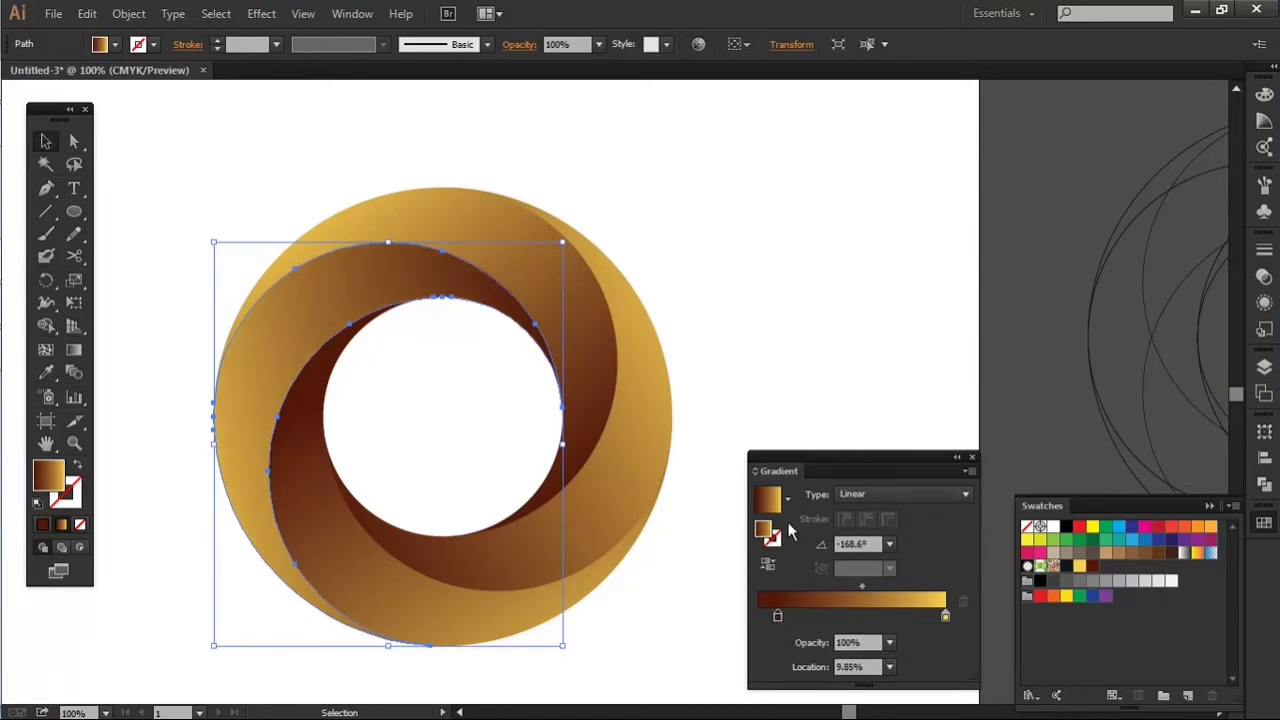
{"action": "left_click", "coordinate": [837, 314]}
Step: Dock the floating gradient settings back at the edge of the workspace and collapse the swatches
{"action": "scroll", "coordinate": [837, 311], "scroll_direction": "down", "scroll_amount": 3}
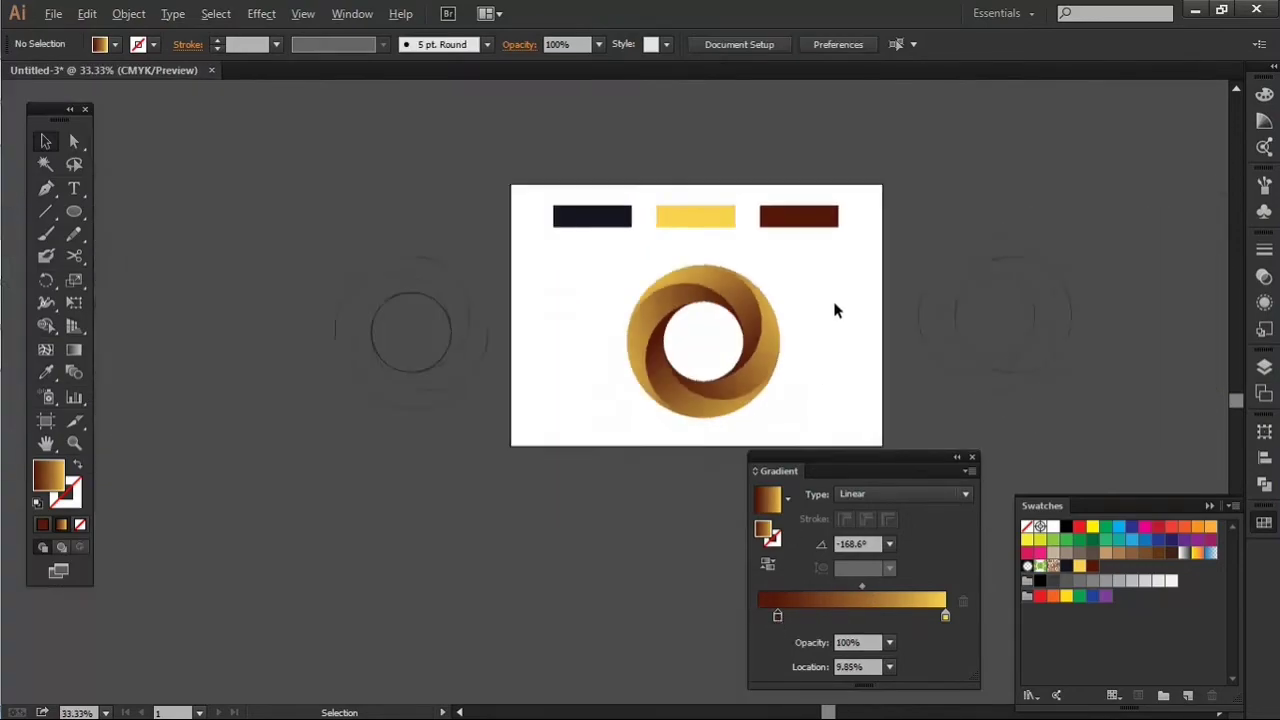
{"action": "left_click", "coordinate": [957, 459]}
{"action": "left_click_drag", "start_coordinate": [766, 472], "coordinate": [1262, 560]}
{"action": "left_click", "coordinate": [1210, 507]}
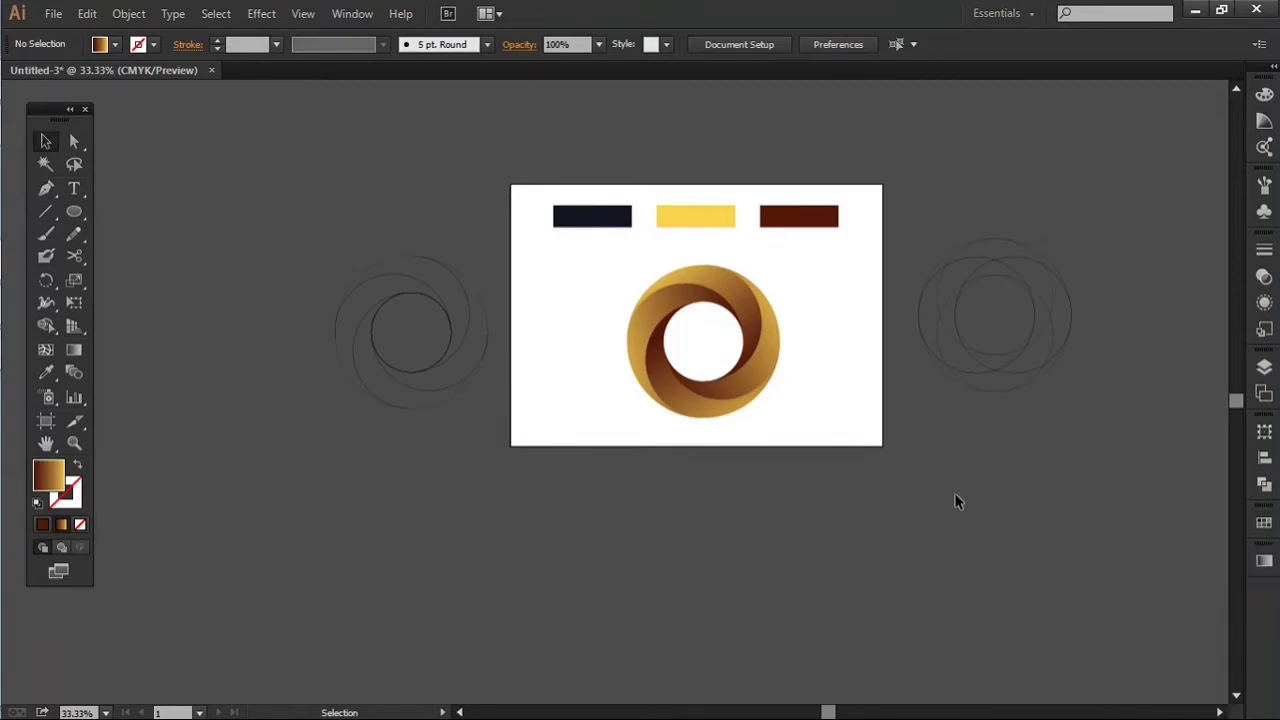
Step: Move the navy, yellow and dark red palette rectangles together off the artboard to just above its upper edge
{"action": "scroll", "coordinate": [780, 426], "scroll_direction": "up", "scroll_amount": 1}
{"action": "left_click_drag", "start_coordinate": [841, 423], "coordinate": [731, 553]}
{"action": "scroll", "coordinate": [739, 534], "scroll_direction": "up", "scroll_amount": 1}
{"action": "scroll", "coordinate": [739, 534], "scroll_direction": "down", "scroll_amount": 1}
{"action": "left_click_drag", "start_coordinate": [330, 177], "coordinate": [708, 281]}
{"action": "scroll", "coordinate": [708, 281], "scroll_direction": "up", "scroll_amount": 1}
{"action": "left_click_drag", "start_coordinate": [703, 355], "coordinate": [692, 246]}
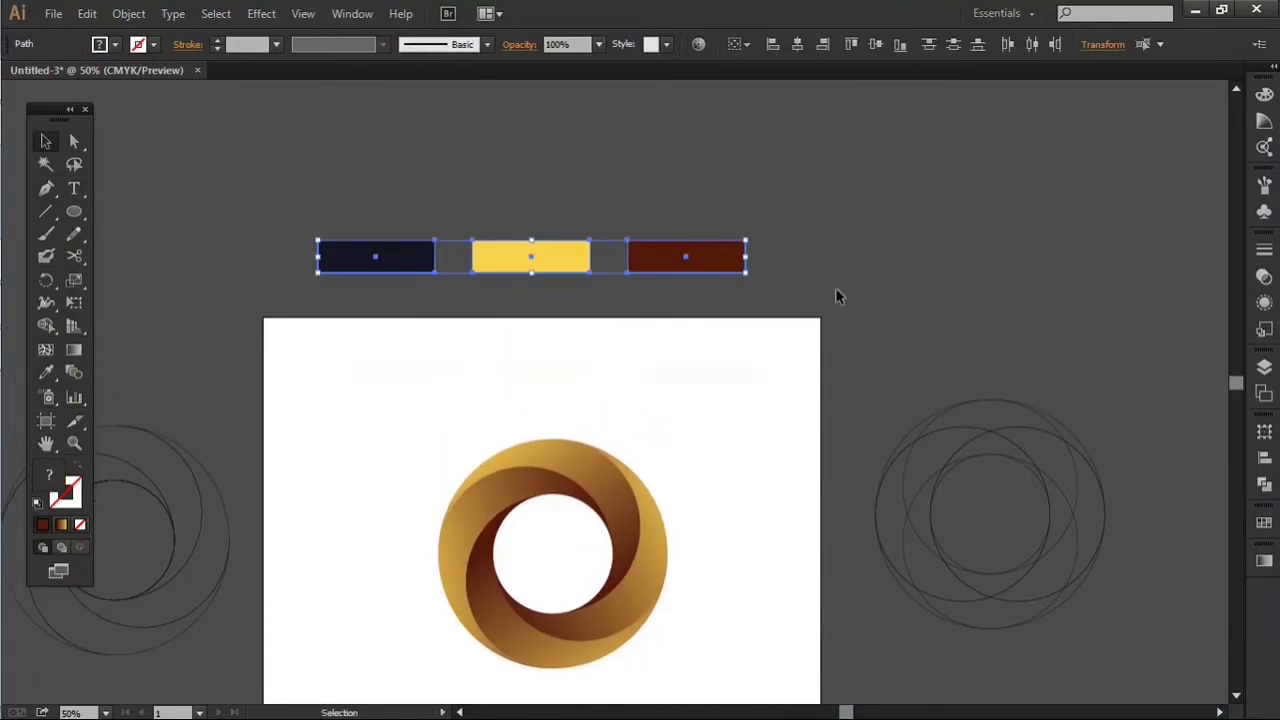
{"action": "left_click", "coordinate": [835, 288]}
Step: Group the gradient blades of the swirl logo into one object
{"action": "scroll", "coordinate": [804, 325], "scroll_direction": "down", "scroll_amount": 1}
{"action": "left_click_drag", "start_coordinate": [429, 282], "coordinate": [708, 626]}
{"action": "left_click", "coordinate": [129, 13]}
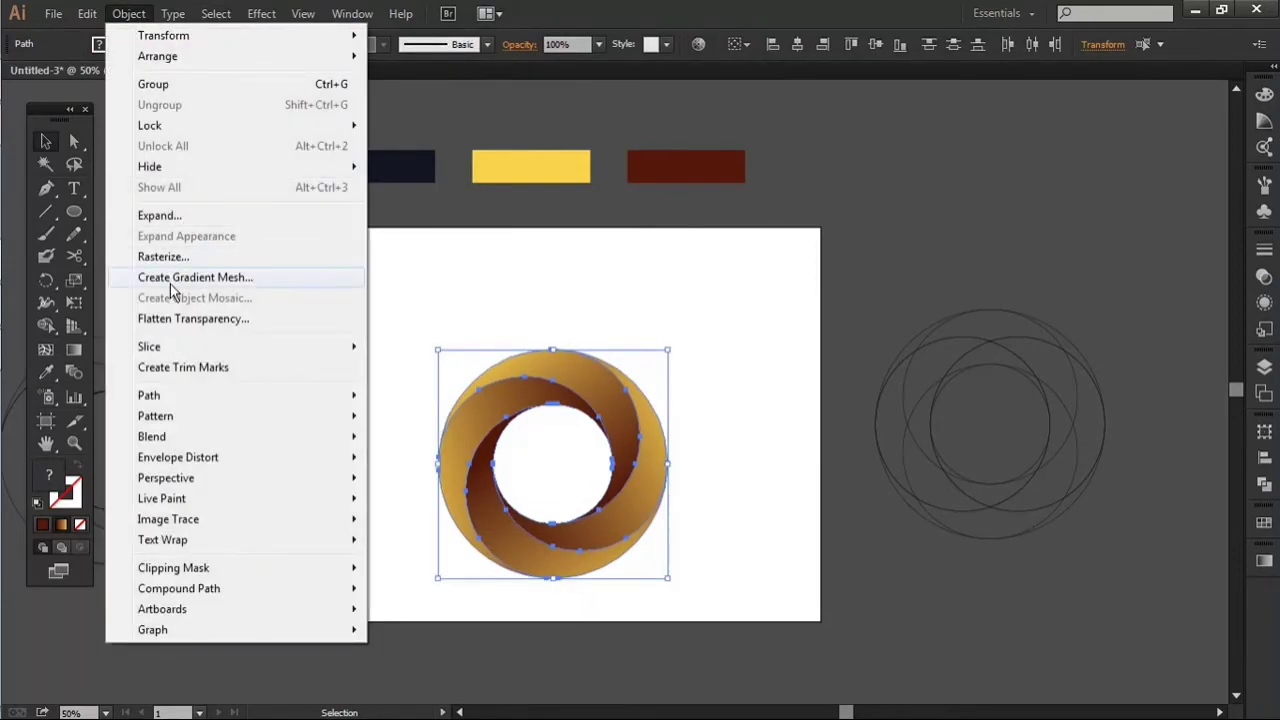
{"action": "mouse_move", "coordinate": [86, 17]}
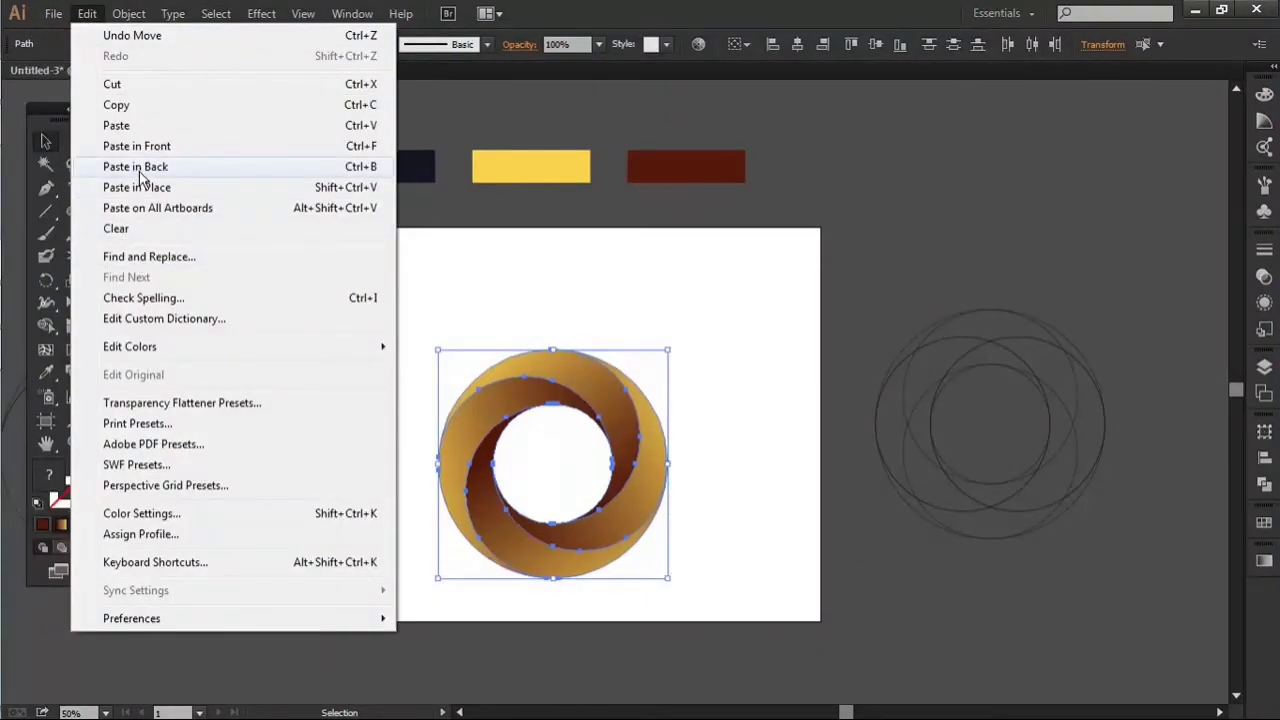
{"action": "mouse_move", "coordinate": [148, 20]}
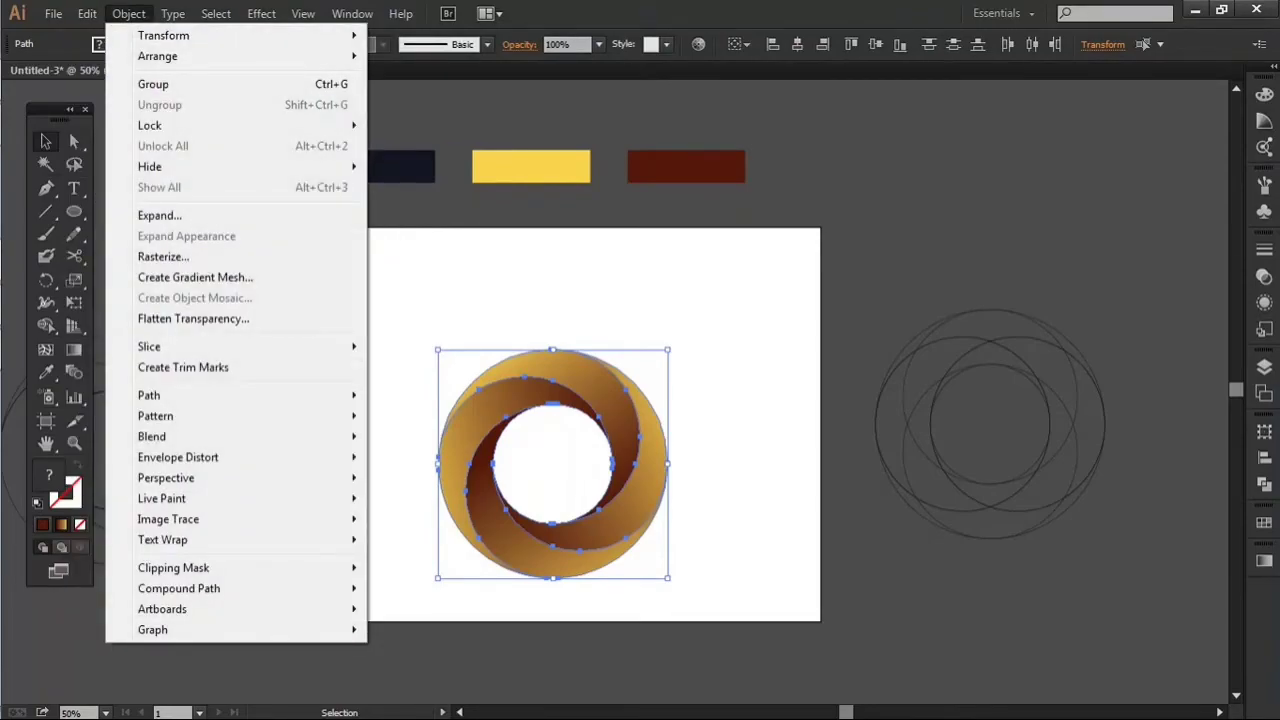
{"action": "left_click", "coordinate": [163, 85]}
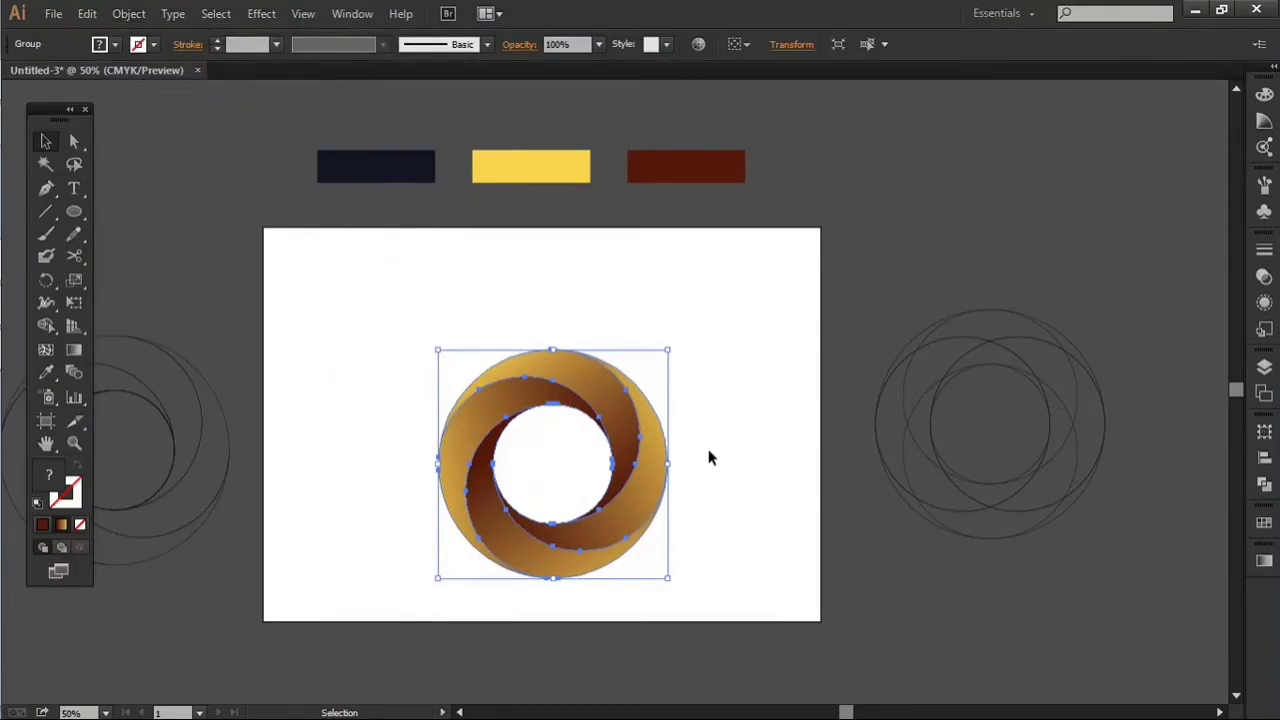
Step: Align the logo group to the artboard, centring it horizontally and vertically
{"action": "left_click", "coordinate": [746, 46]}
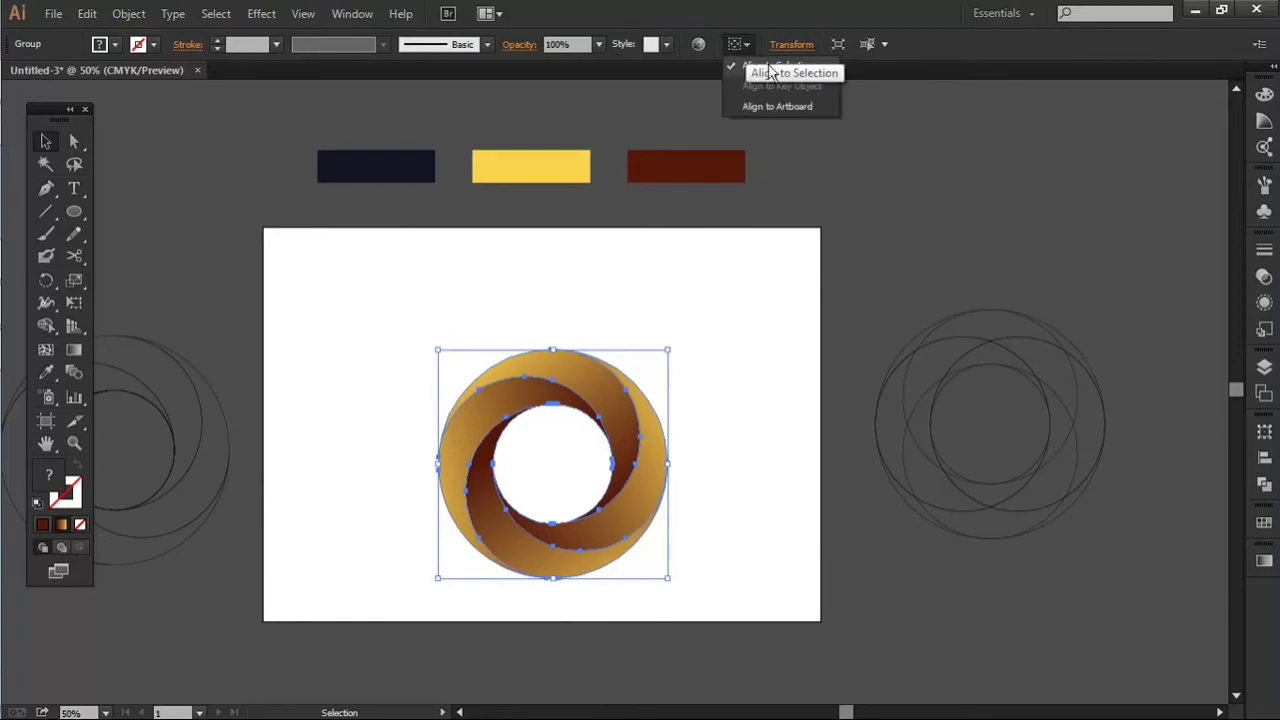
{"action": "left_click", "coordinate": [787, 108]}
{"action": "left_click", "coordinate": [798, 46]}
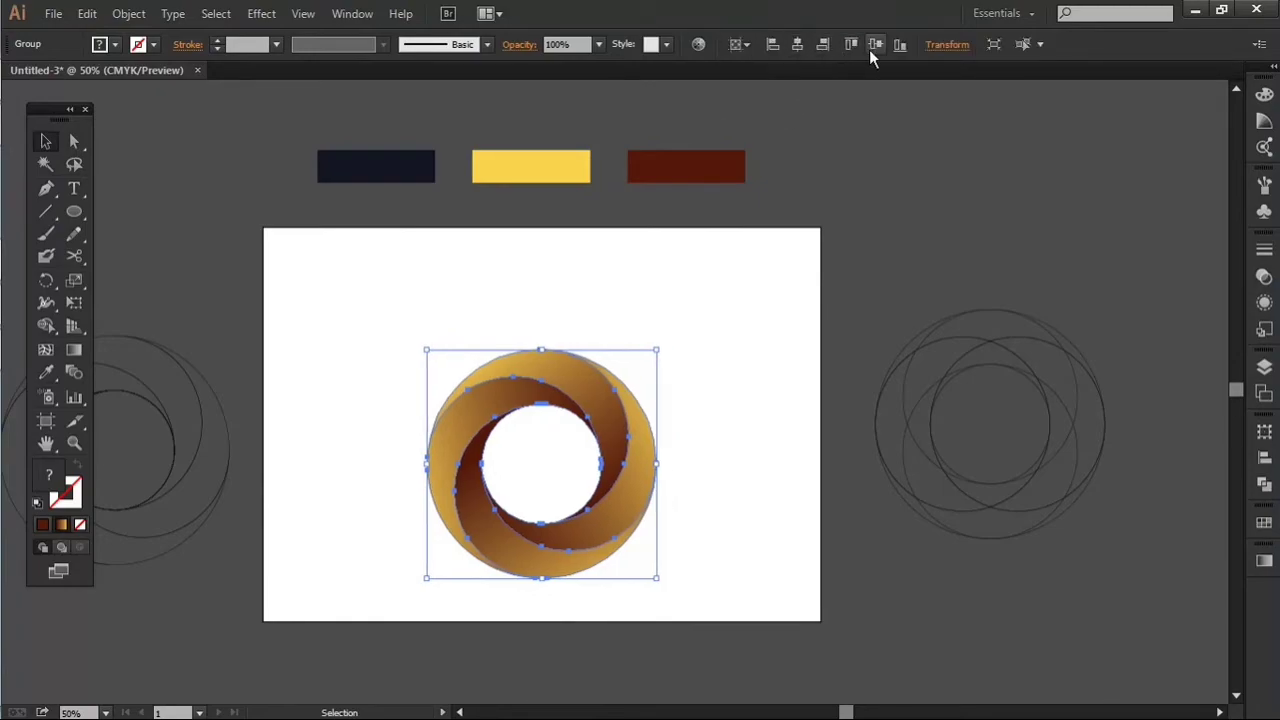
{"action": "left_click", "coordinate": [875, 45]}
{"action": "left_click", "coordinate": [793, 393]}
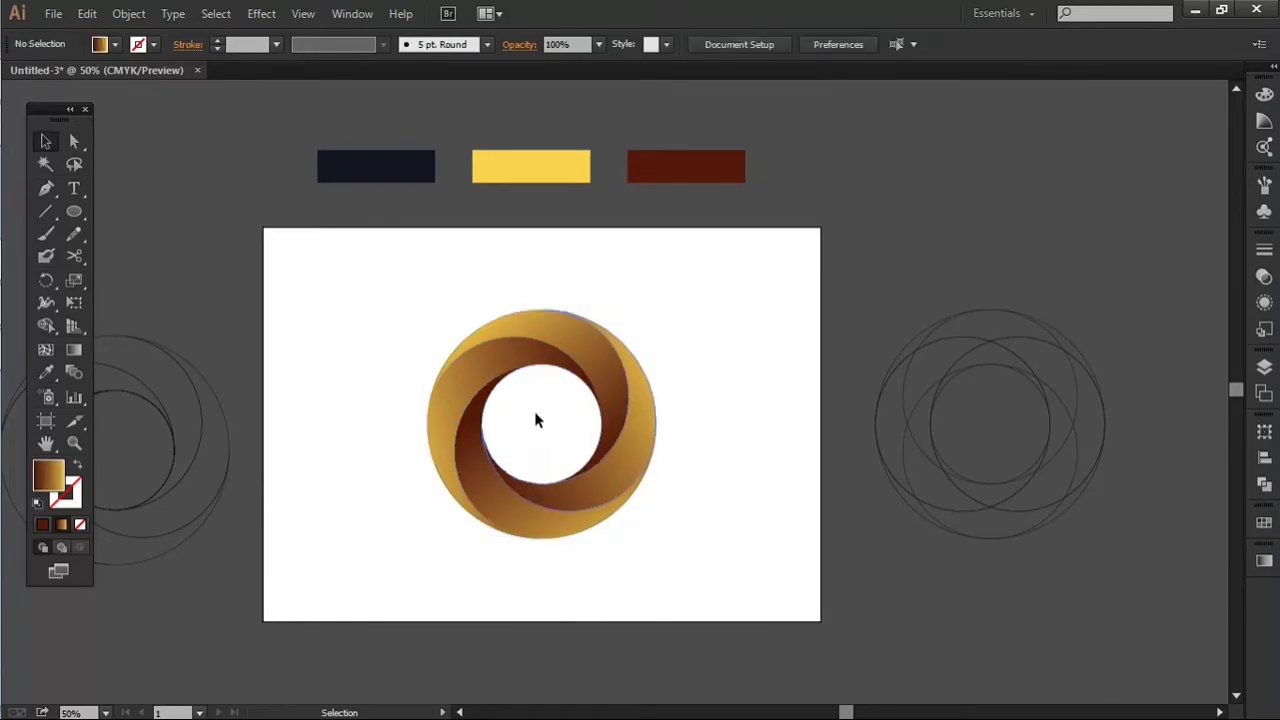
Step: Draw a rectangle covering the whole artboard and fit its lower edge to the artboard's boundary
{"action": "left_click", "coordinate": [69, 214]}
{"action": "left_click_drag", "start_coordinate": [70, 220], "coordinate": [142, 216]}
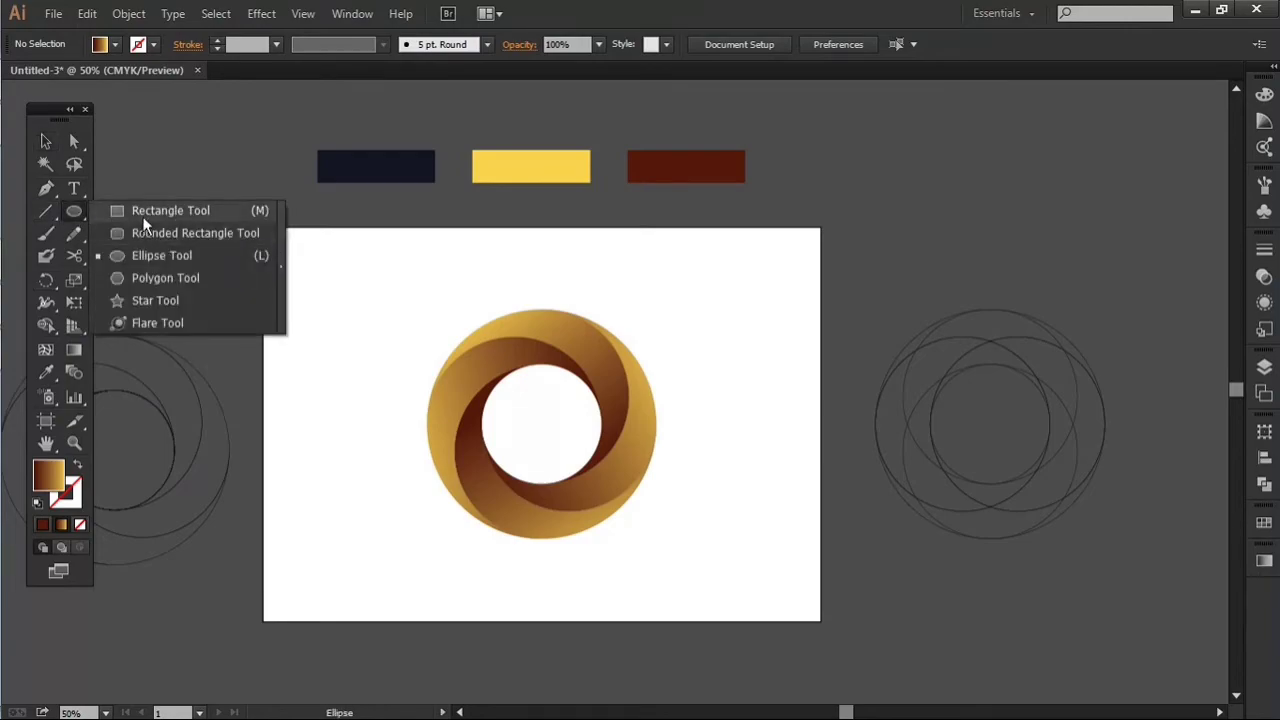
{"action": "left_click_drag", "start_coordinate": [262, 228], "coordinate": [820, 621]}
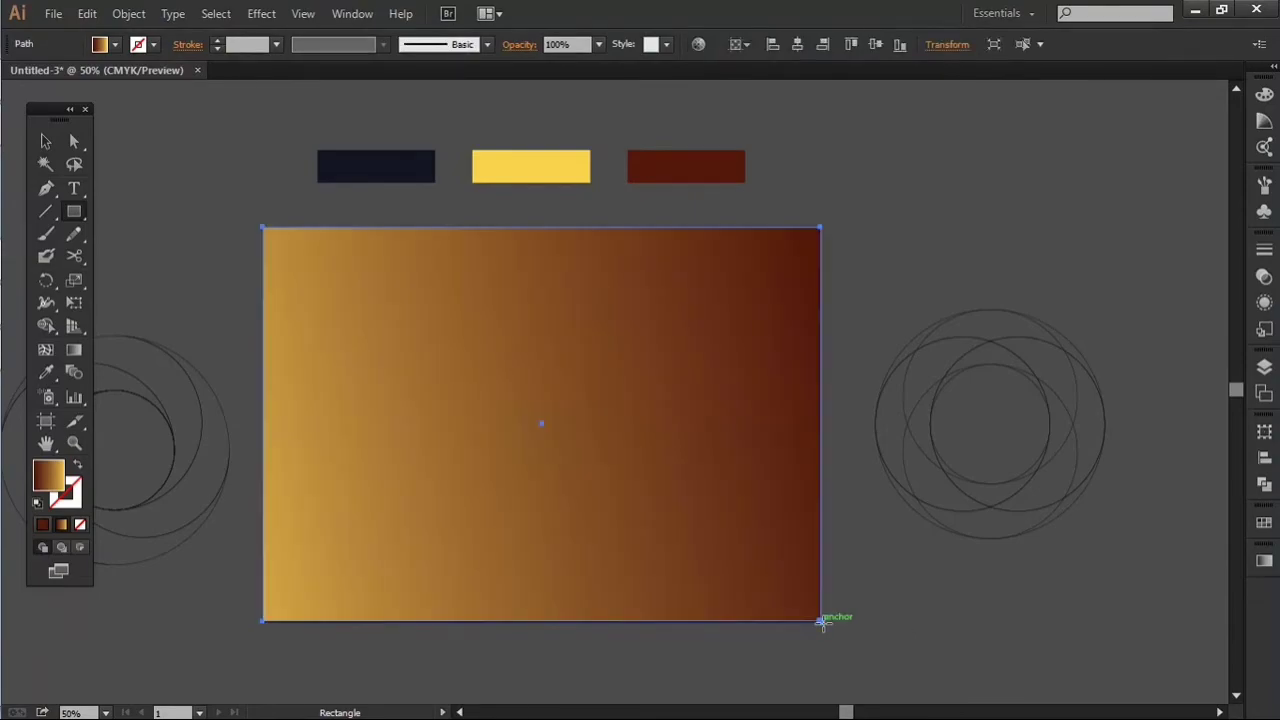
{"action": "scroll", "coordinate": [549, 644], "scroll_direction": "up", "scroll_amount": 4}
{"action": "key", "text": "v"}
{"action": "left_click_drag", "start_coordinate": [504, 510], "coordinate": [537, 508]}
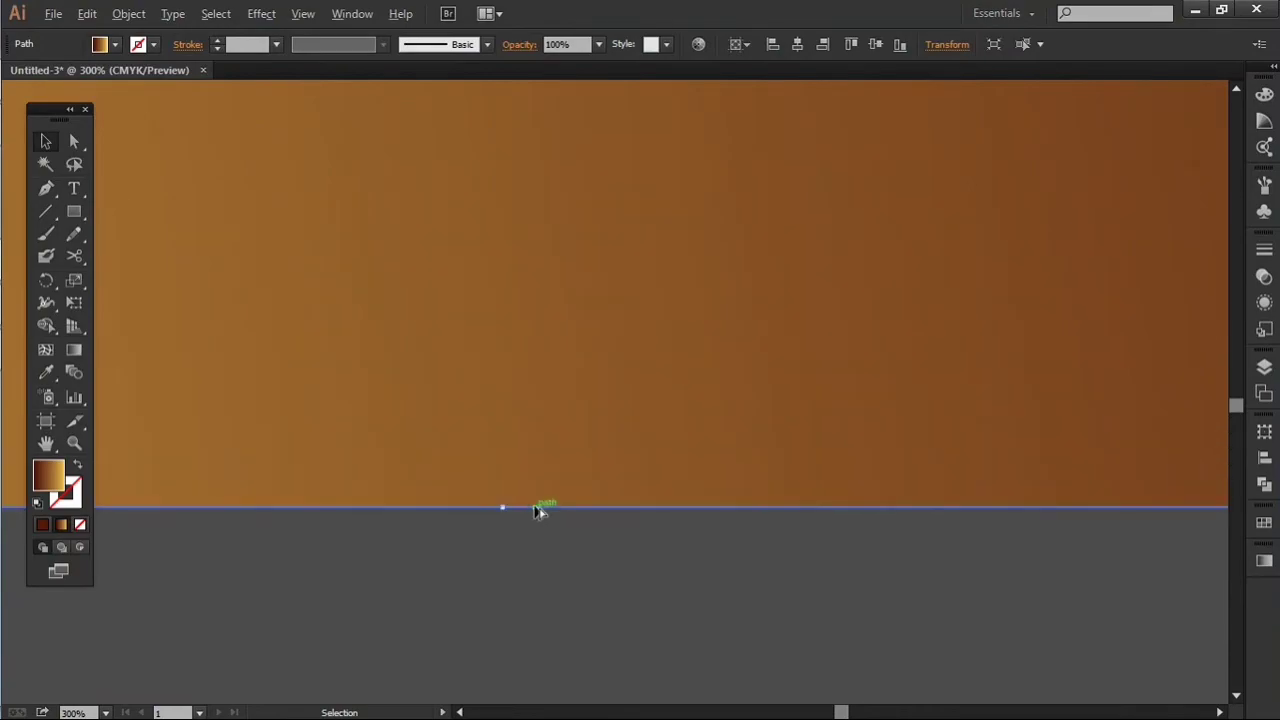
{"action": "scroll", "coordinate": [545, 504], "scroll_direction": "down", "scroll_amount": 5}
{"action": "scroll", "coordinate": [545, 504], "scroll_direction": "down", "scroll_amount": 2}
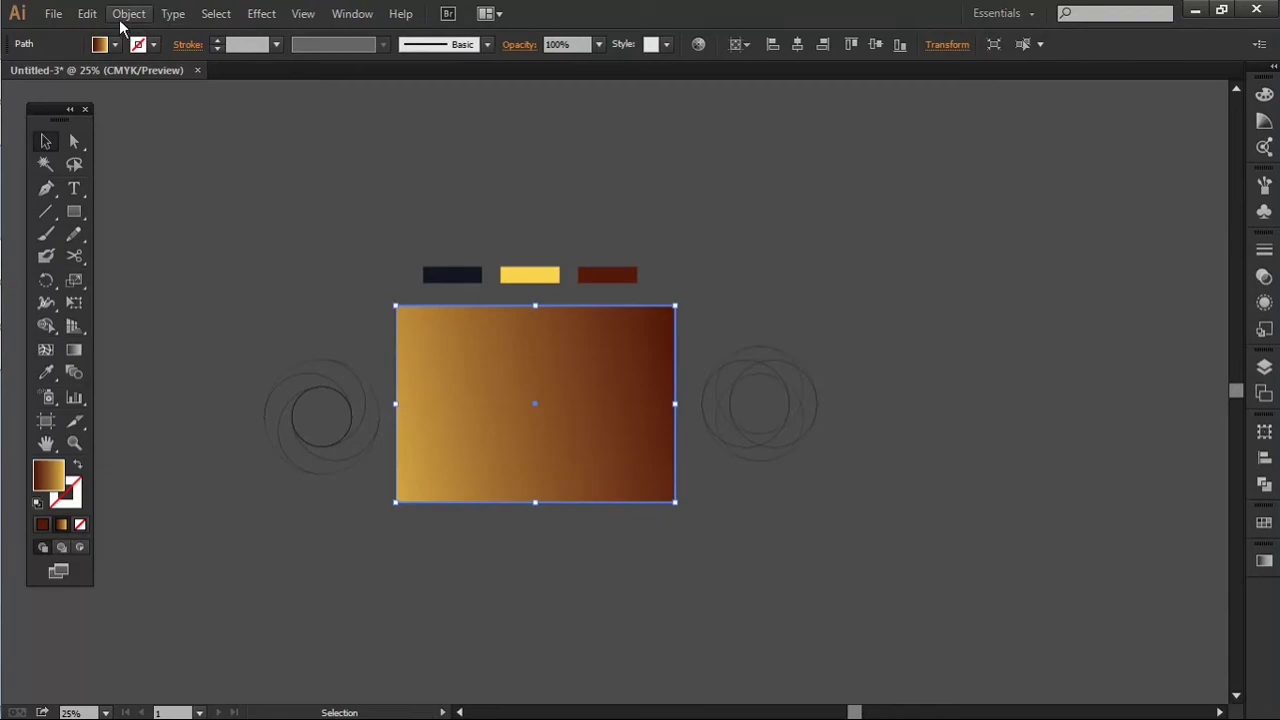
Step: Send the artboard-sized rectangle to the back and fill it with the navy sampled from the palette
{"action": "key", "text": "ctrl+shift+bracketleft"}
{"action": "scroll", "coordinate": [514, 336], "scroll_direction": "up", "scroll_amount": 3}
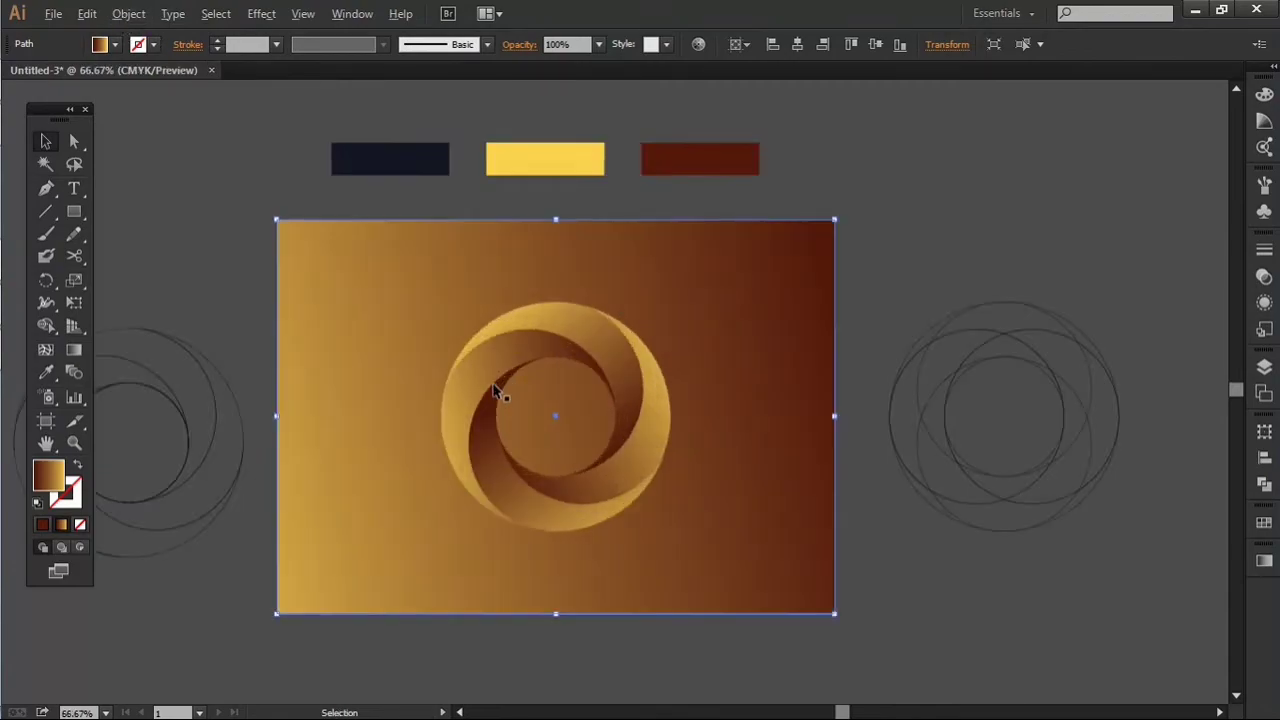
{"action": "key", "text": "i"}
{"action": "left_click", "coordinate": [386, 166]}
{"action": "key", "text": "v"}
{"action": "left_click", "coordinate": [1011, 198]}
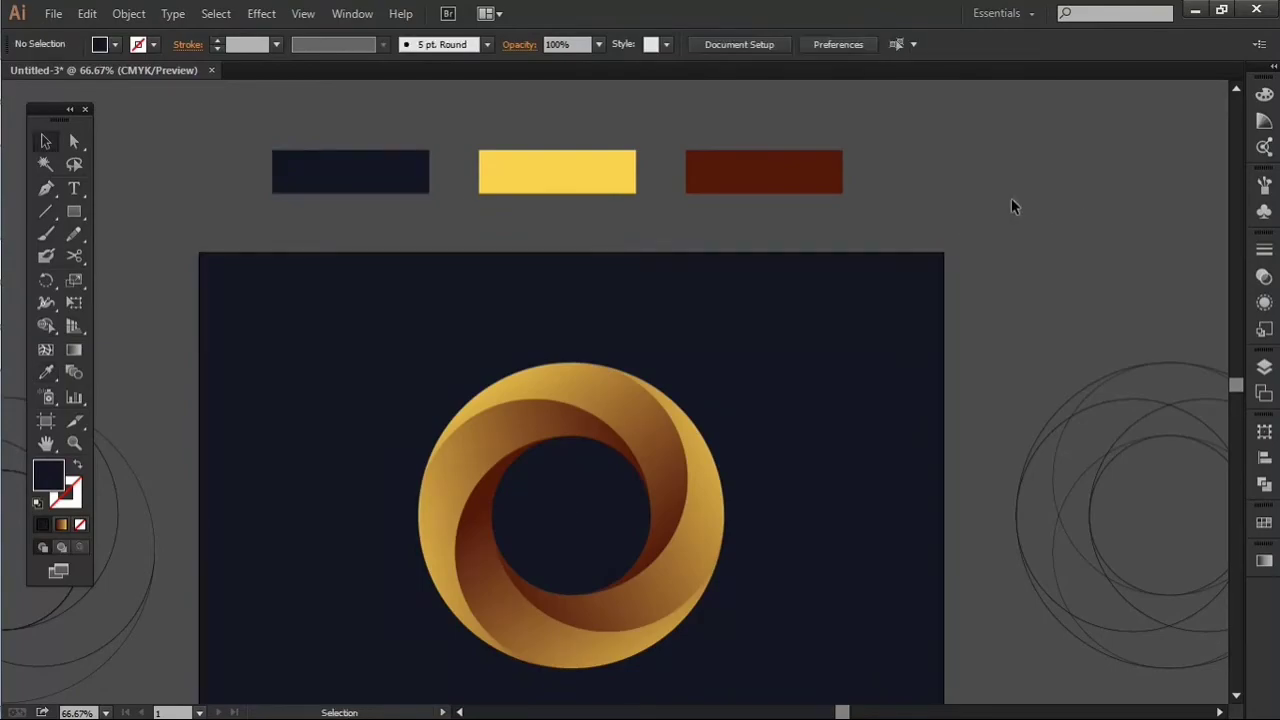
Step: Delete the two sets of circle construction outlines on either side of the artboard
{"action": "scroll", "coordinate": [1018, 210], "scroll_direction": "down", "scroll_amount": 3}
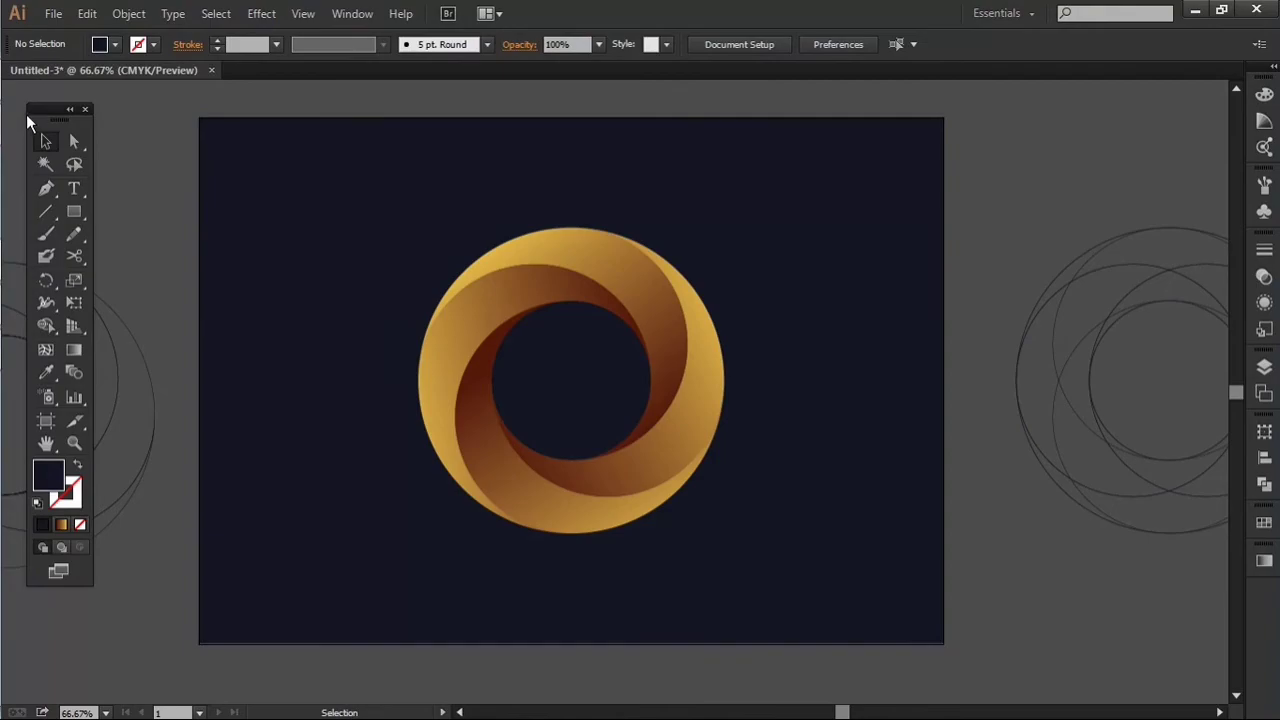
{"action": "scroll", "coordinate": [703, 320], "scroll_direction": "down", "scroll_amount": 3}
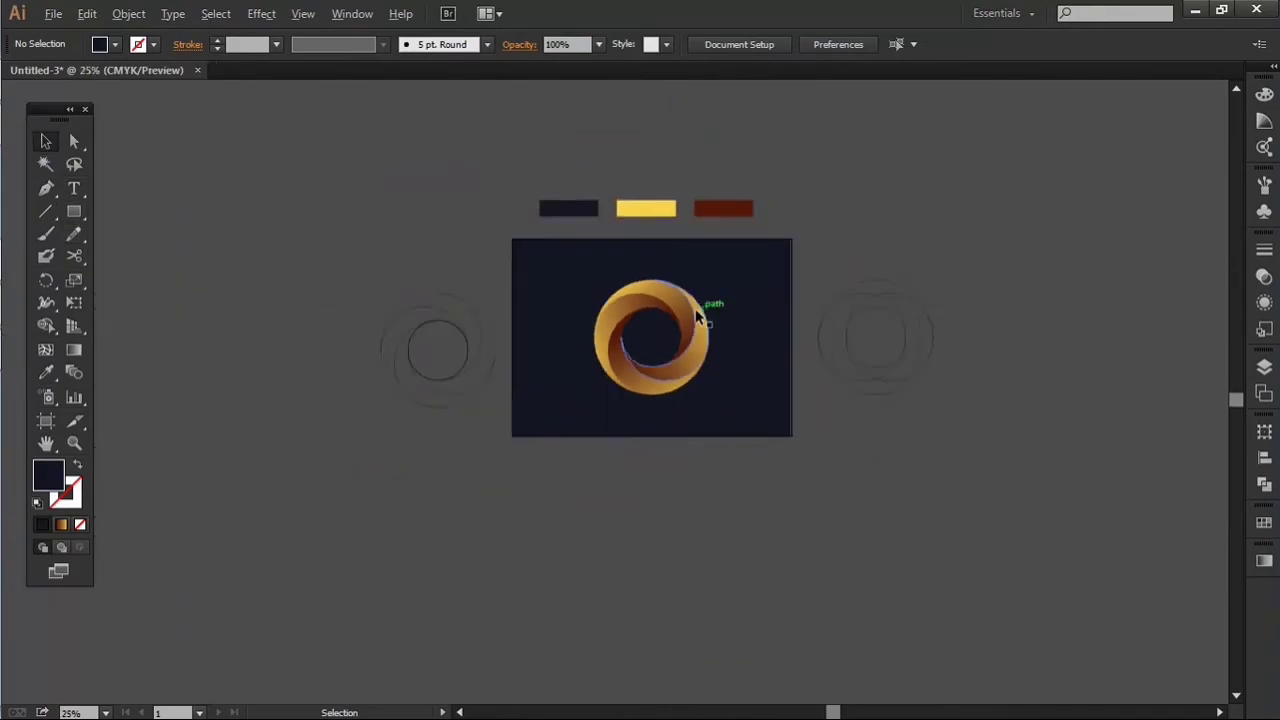
{"action": "left_click_drag", "start_coordinate": [835, 218], "coordinate": [1035, 505]}
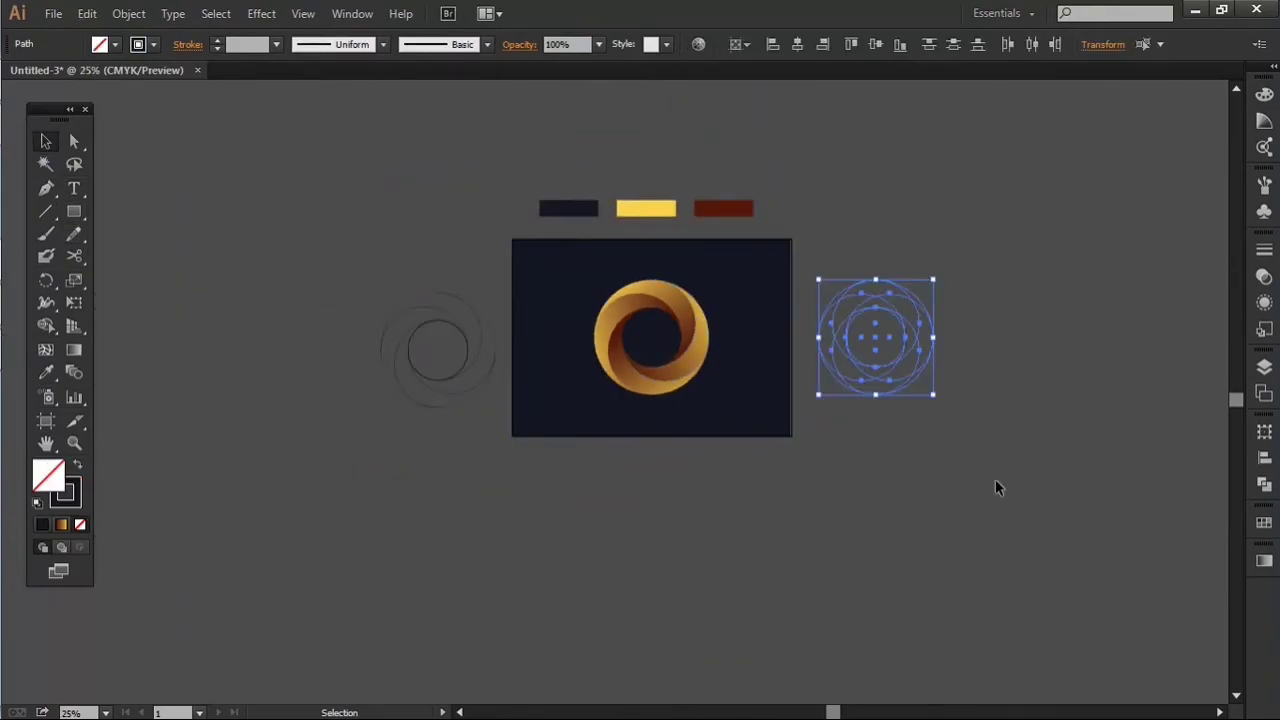
{"action": "key", "text": "Delete"}
{"action": "left_click_drag", "start_coordinate": [369, 263], "coordinate": [490, 455]}
{"action": "key", "text": "Delete"}
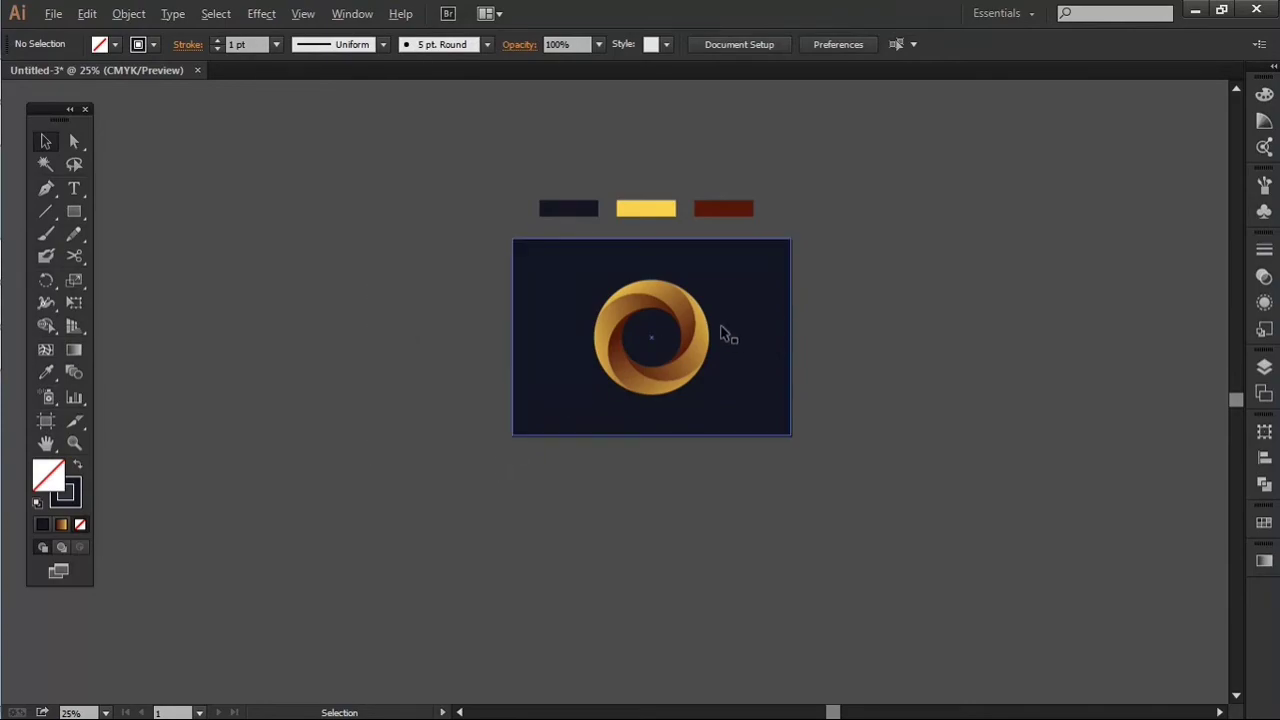
Step: Hide all tool panels and examine the logo on its navy background
{"action": "scroll", "coordinate": [723, 331], "scroll_direction": "up", "scroll_amount": 3}
{"action": "left_click_drag", "start_coordinate": [717, 349], "coordinate": [838, 374]}
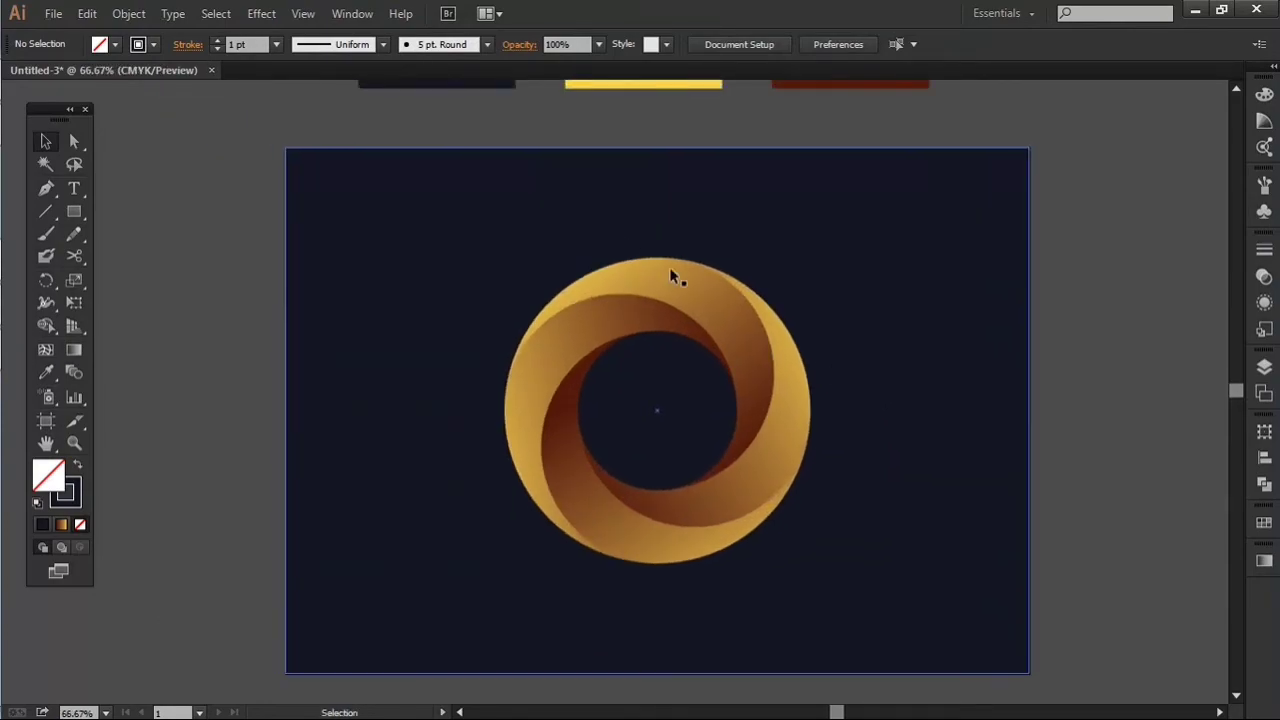
{"action": "scroll", "coordinate": [367, 128], "scroll_direction": "up", "scroll_amount": 3}
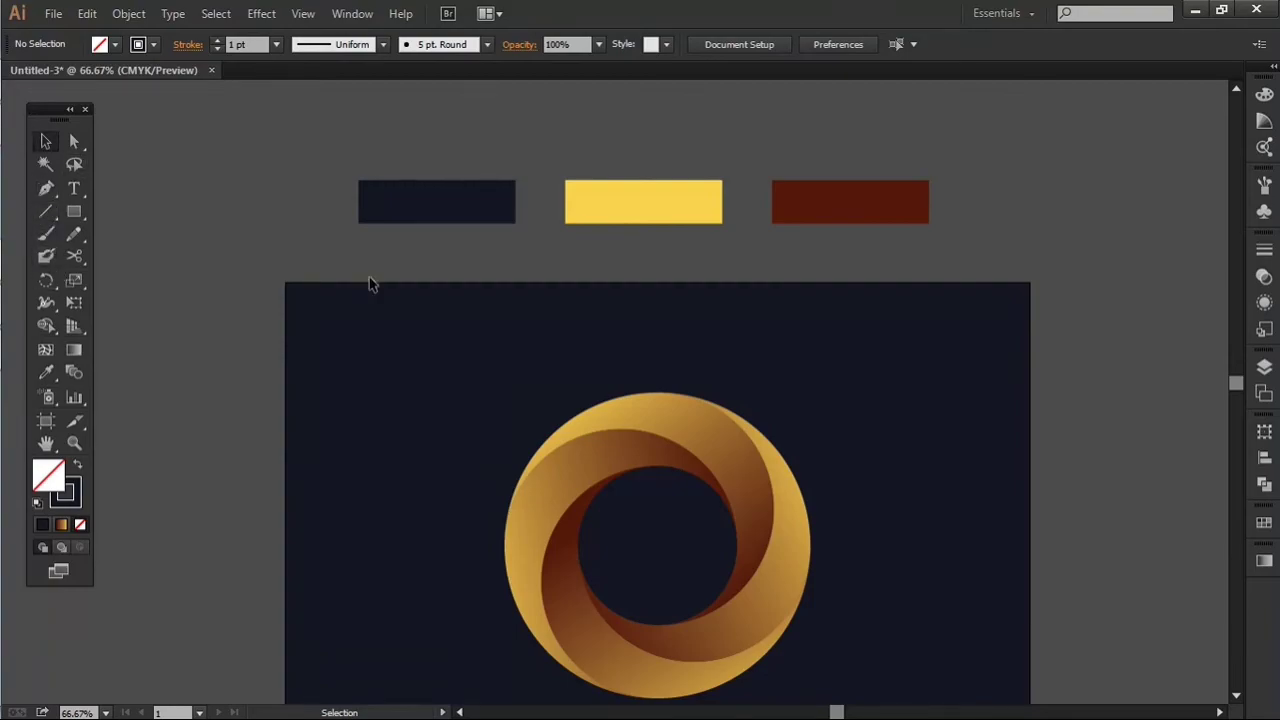
{"action": "key", "text": "Tab"}
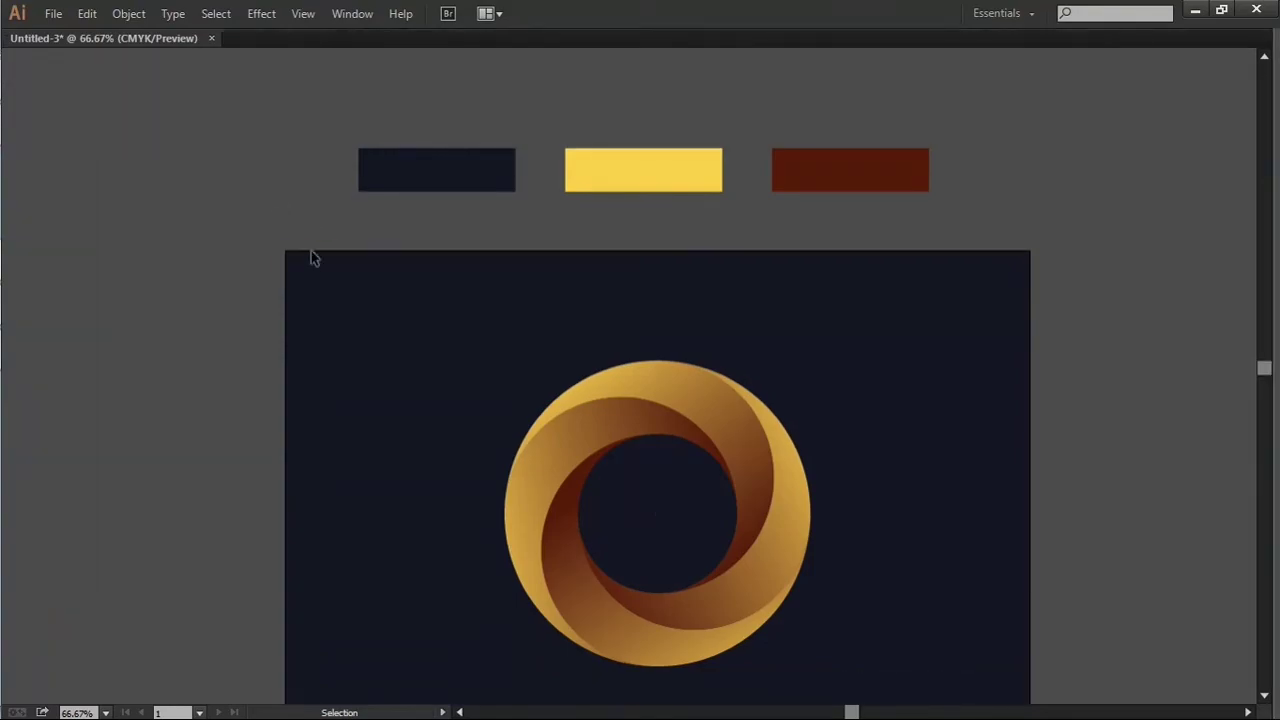
{"action": "scroll", "coordinate": [330, 300], "scroll_direction": "down", "scroll_amount": 3}
{"action": "scroll", "coordinate": [820, 478], "scroll_direction": "up", "scroll_amount": 1, "text": "alt"}
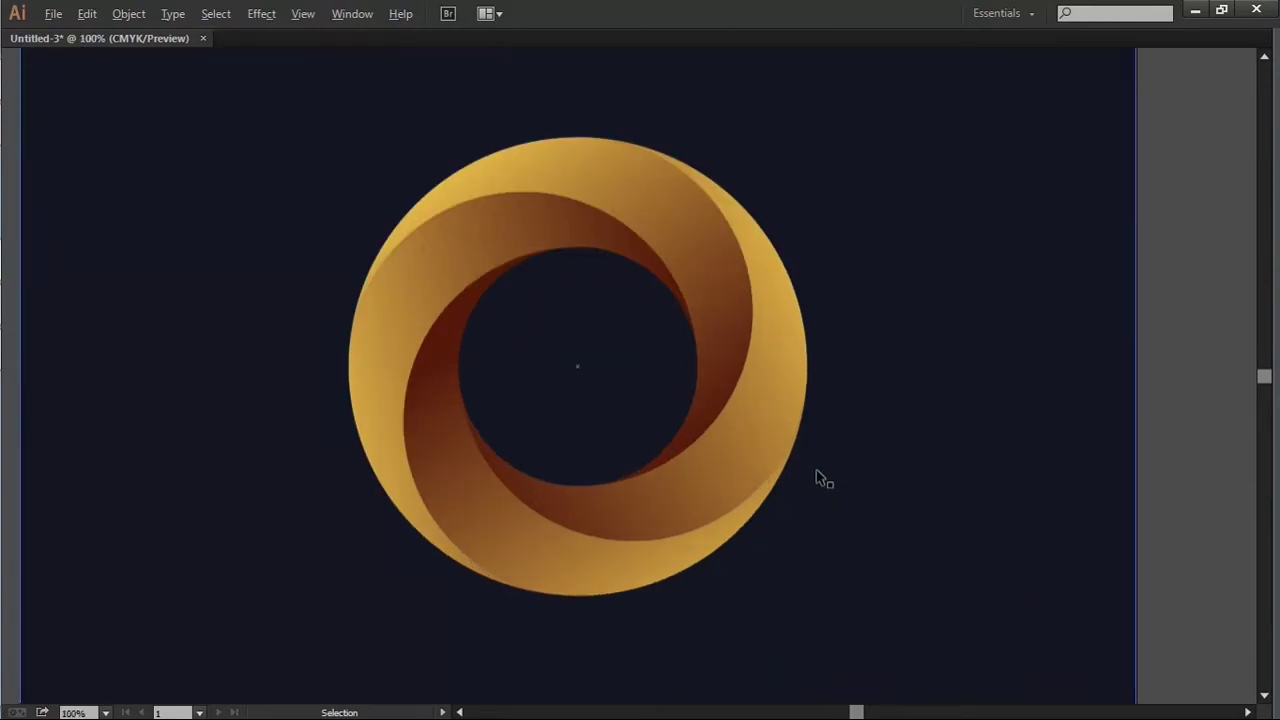
{"action": "scroll", "coordinate": [814, 477], "scroll_direction": "down", "scroll_amount": 2, "text": "alt"}
Step: Consolidate the document windows into a single view and examine the finished swirl up close
{"action": "left_click", "coordinate": [500, 15]}
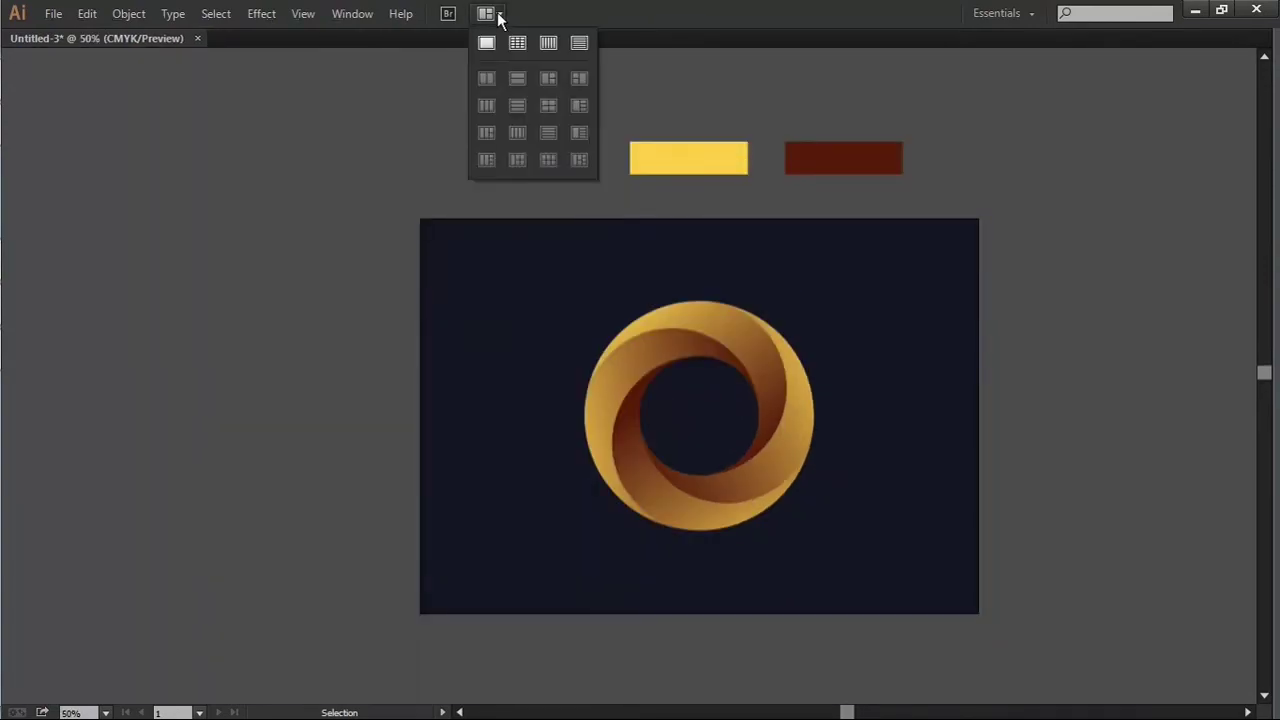
{"action": "left_click", "coordinate": [486, 43]}
{"action": "left_click", "coordinate": [900, 290]}
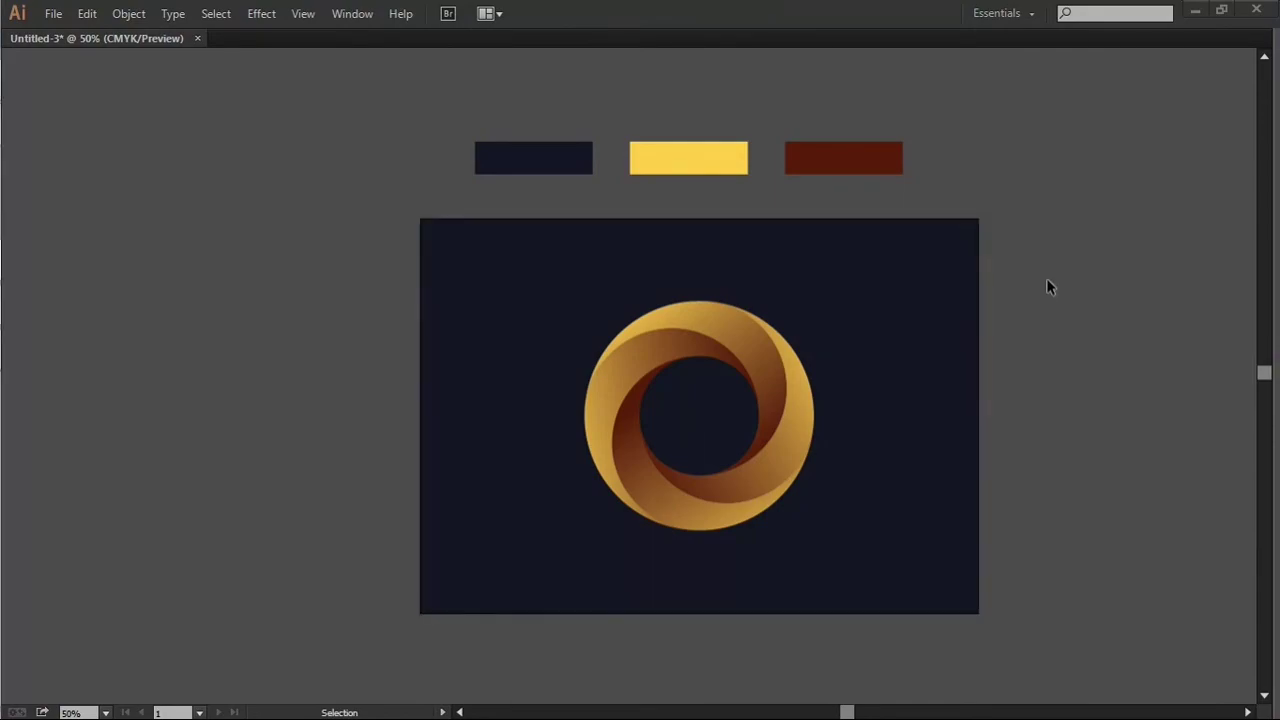
{"action": "scroll", "coordinate": [1021, 303], "scroll_direction": "up", "scroll_amount": 2, "text": "alt"}
{"action": "scroll", "coordinate": [1020, 303], "scroll_direction": "down", "scroll_amount": 4}
{"action": "key", "text": "space"}
{"action": "left_click_drag", "start_coordinate": [818, 322], "coordinate": [1024, 283]}
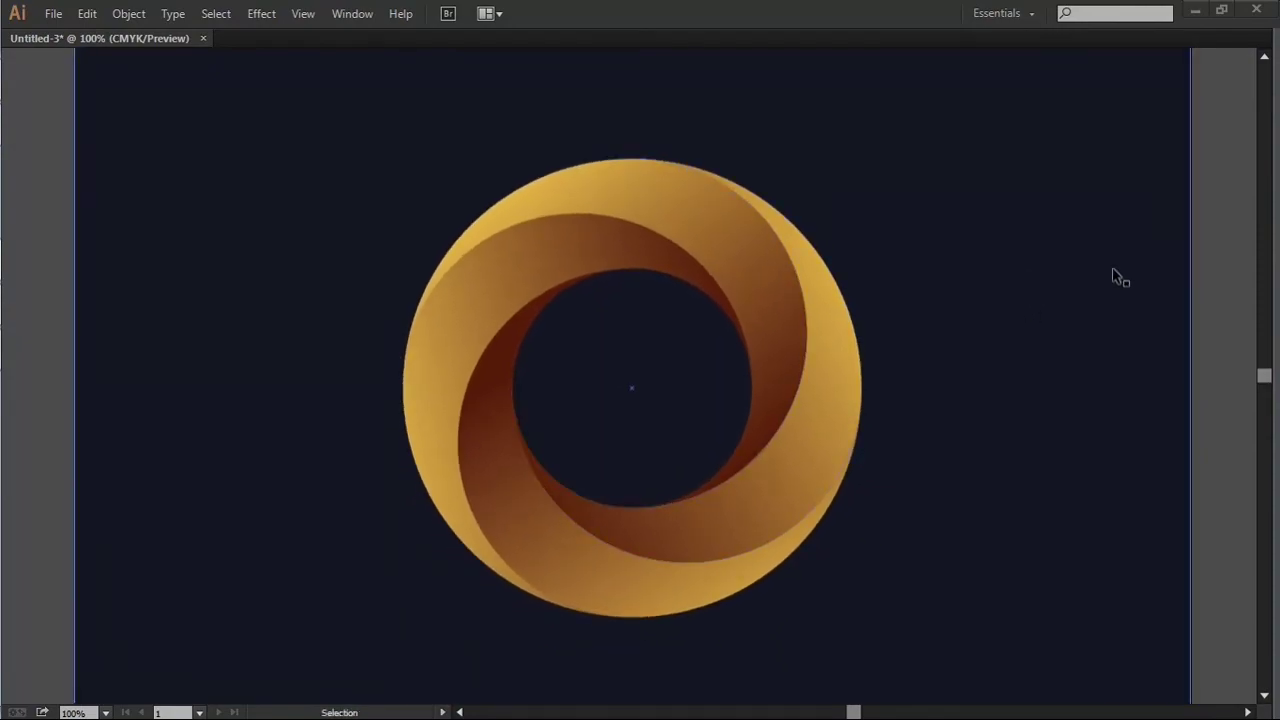